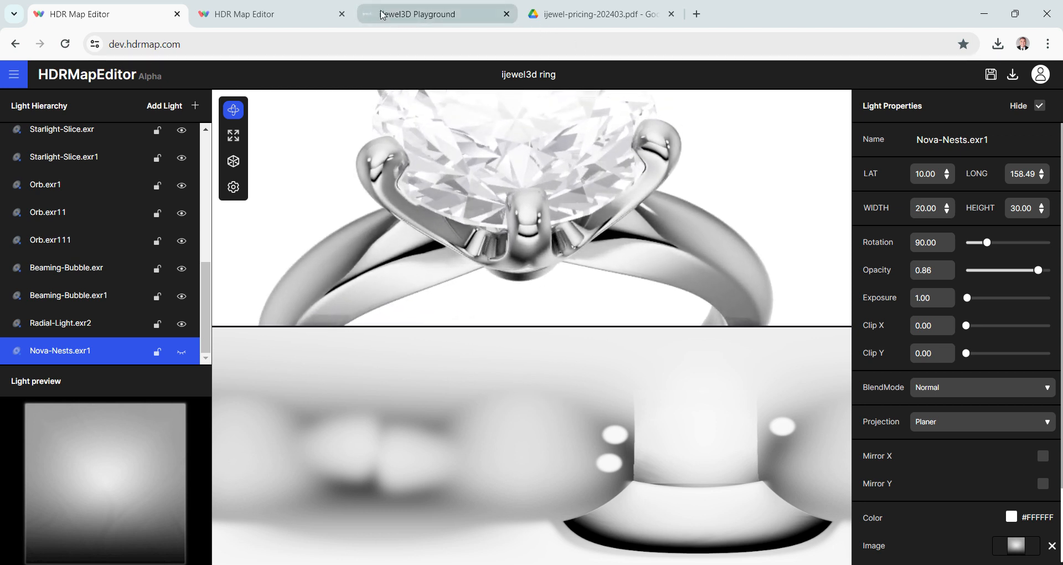
- View the iJewel3D Playground and pricing PDF, then switch to the ijewel3d diamond 1 map in HDR Map Editor
click(383, 15)
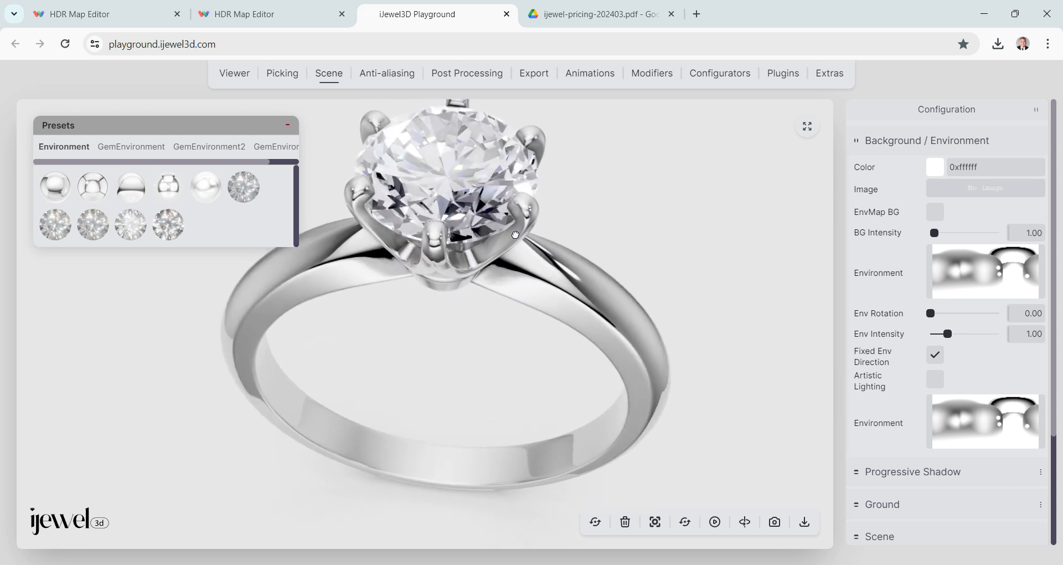
click(640, 18)
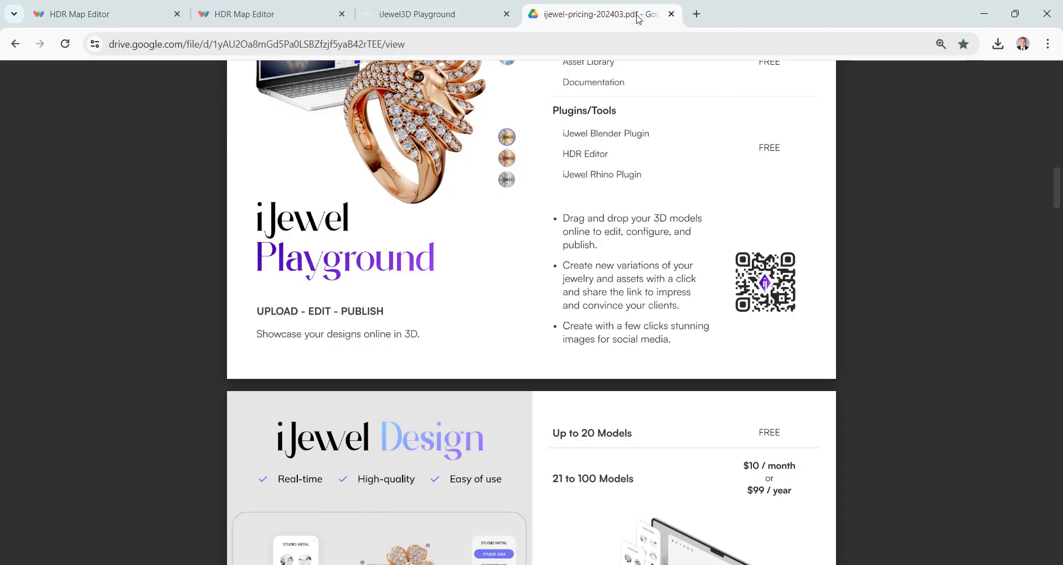
click(294, 16)
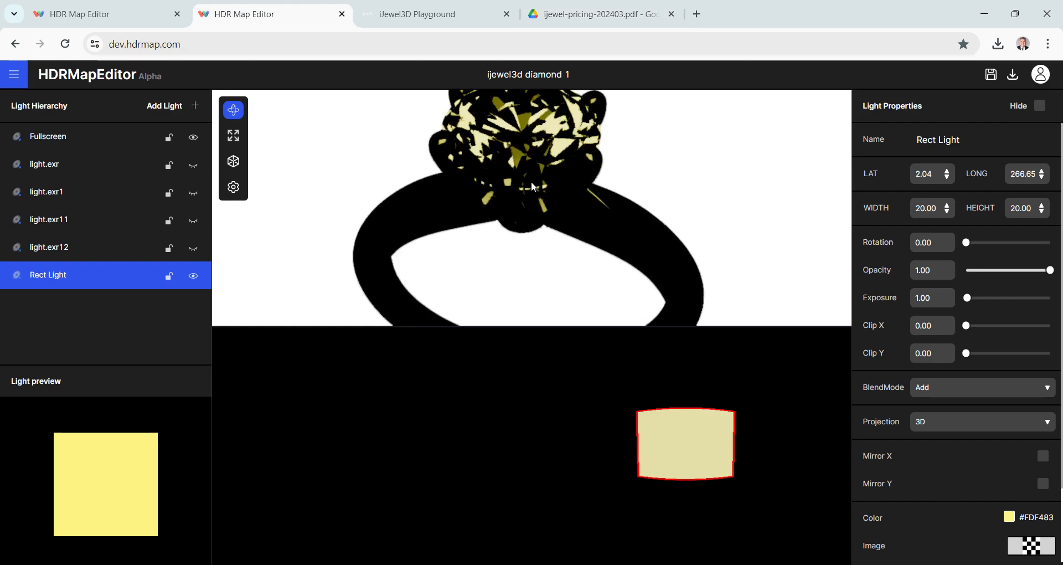
drag(540, 191, 528, 182)
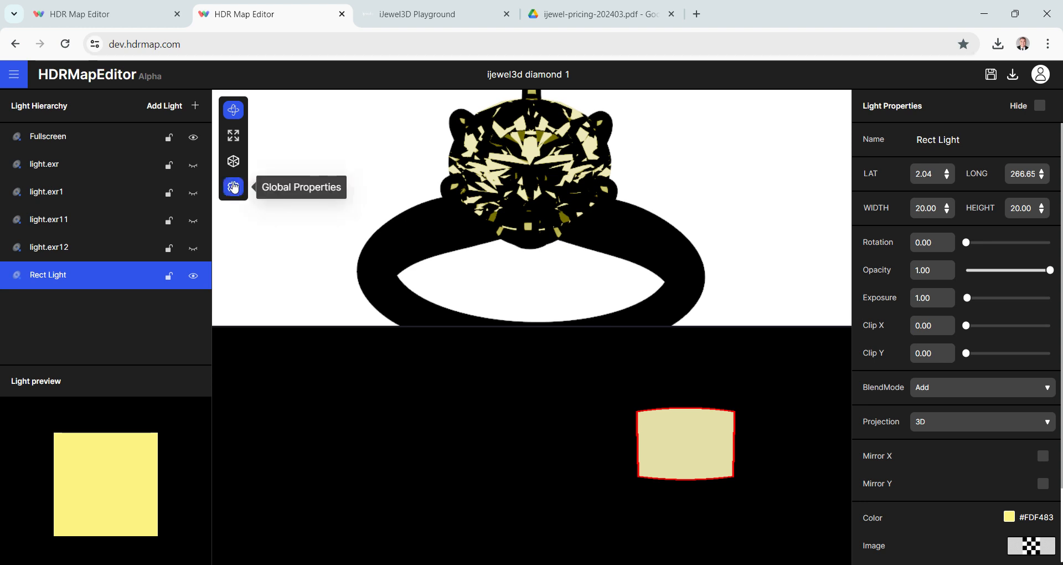
- Compare the ring's reflections from several angles with Fix EnvMap Direction disabled and enabled in the global properties
click(233, 187)
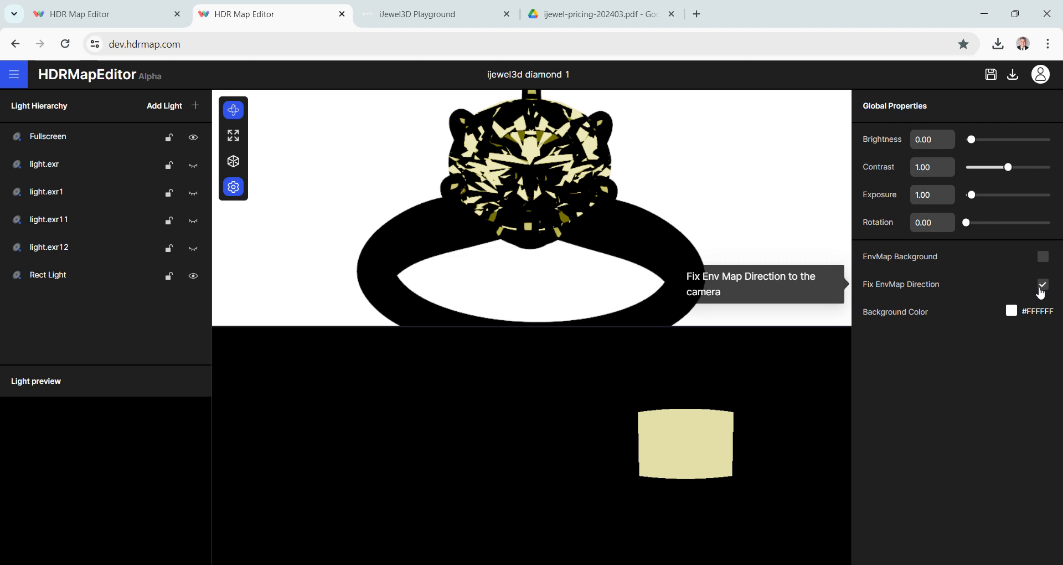
click(1044, 285)
click(1042, 286)
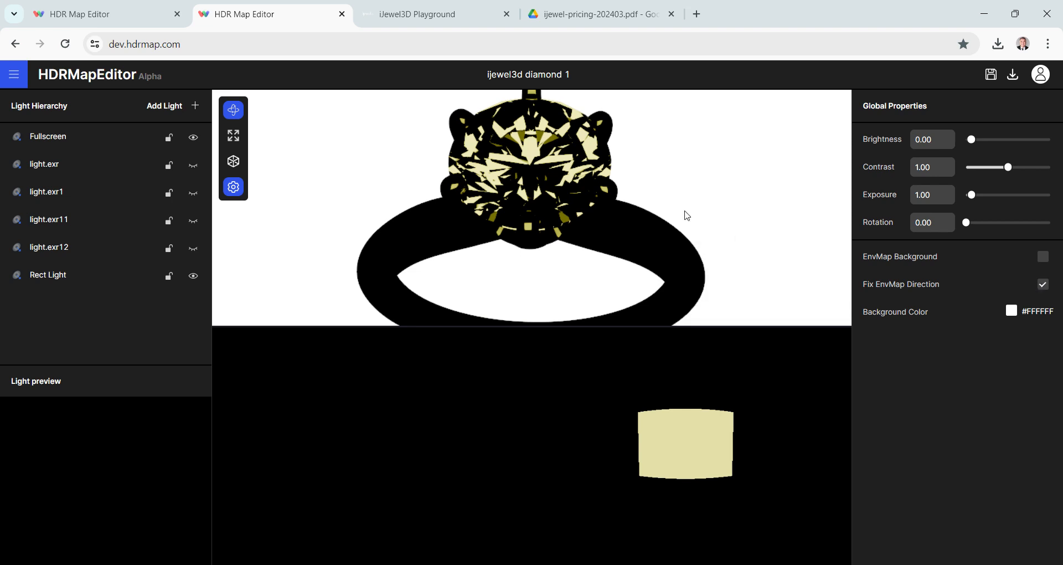
drag(687, 215, 672, 255)
click(1043, 284)
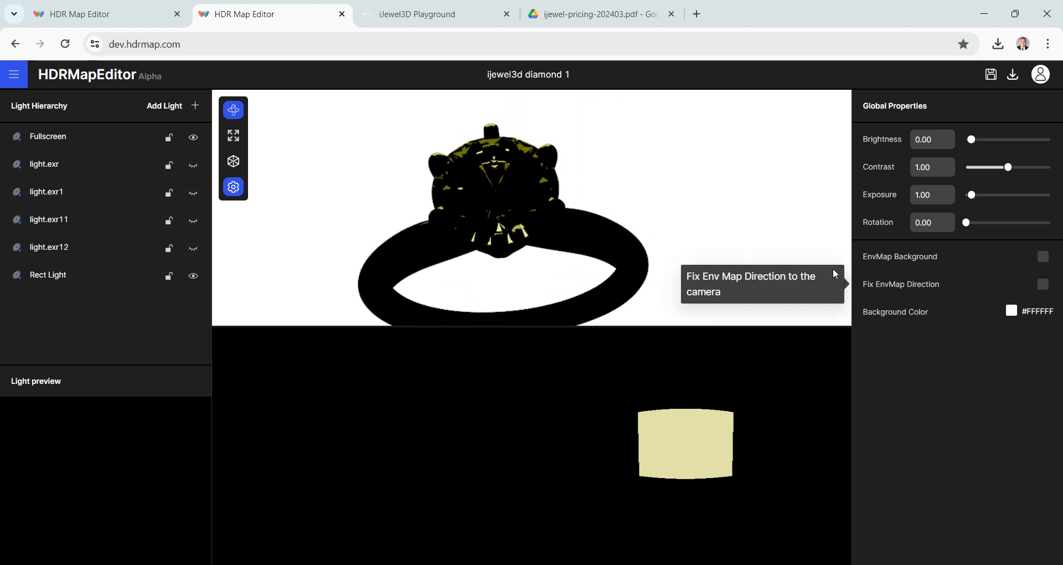
mouse_move(645, 223)
mouse_down()
mouse_move(589, 226)
mouse_move(655, 231)
mouse_up()
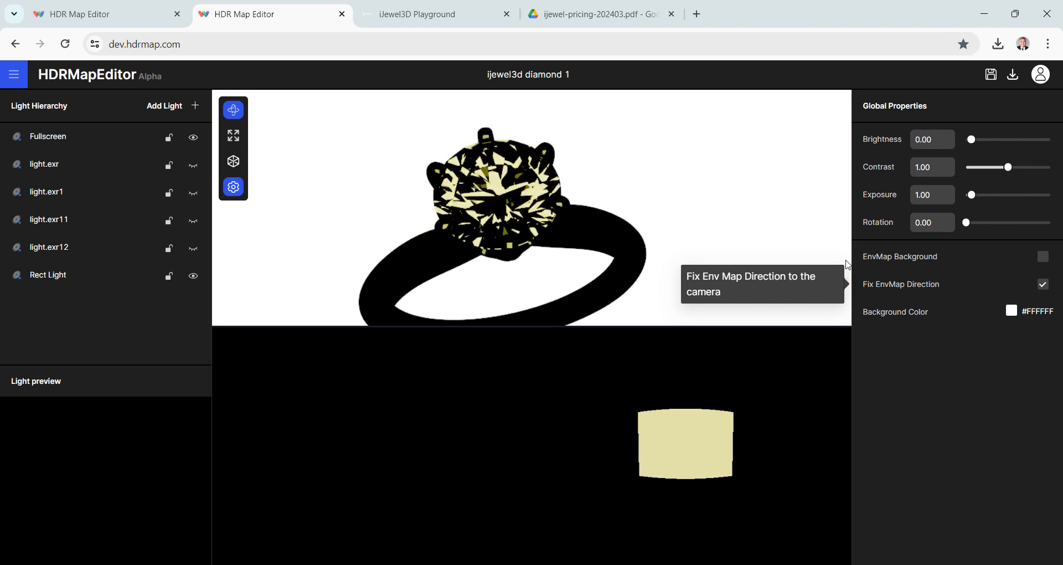
drag(625, 237, 586, 237)
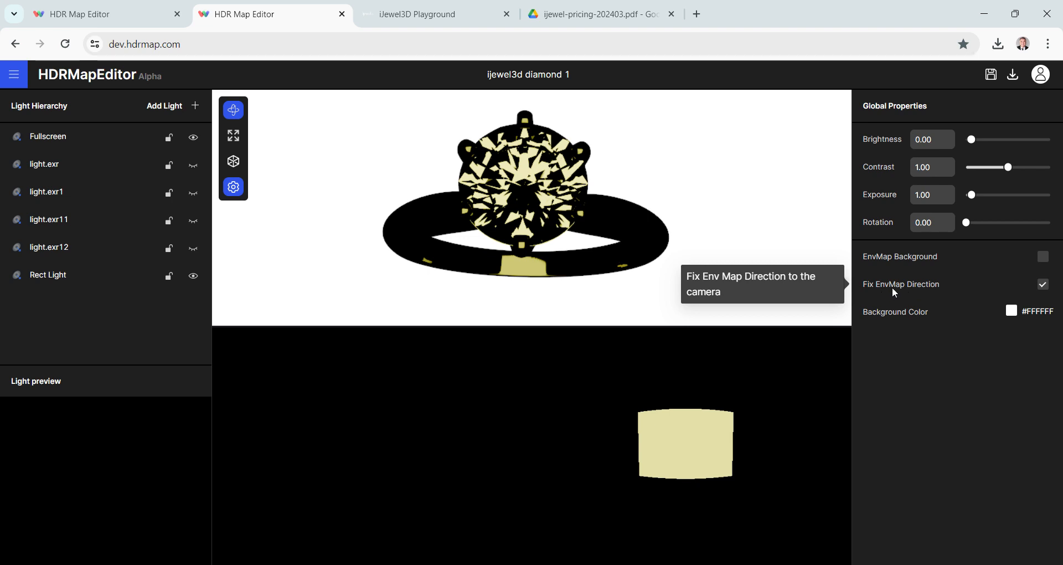
drag(656, 203, 659, 203)
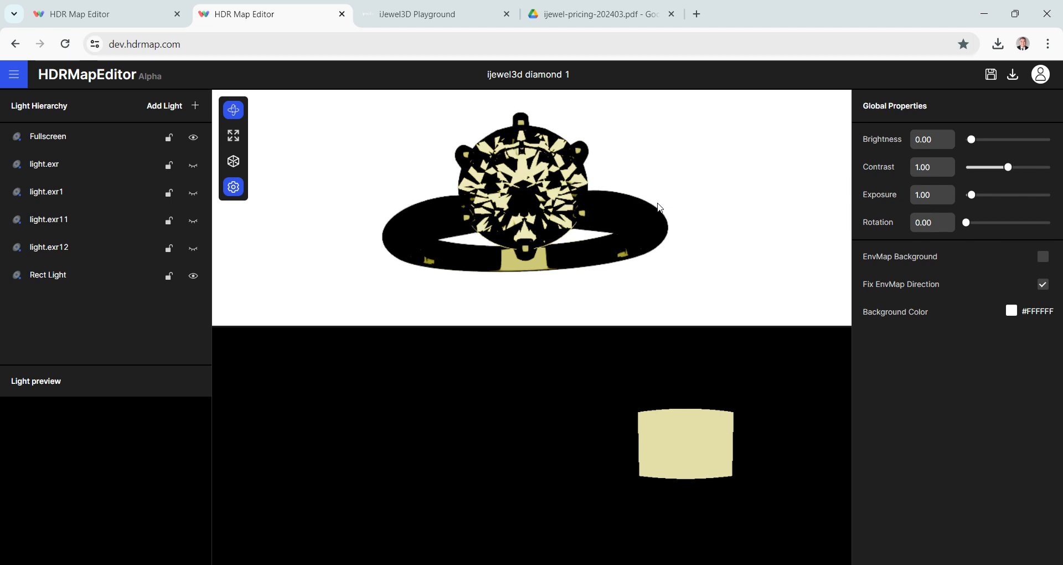
- Show the four hidden room-image lights light.exr, light.exr1, light.exr11 and light.exr12, and inspect the ring from other angles
click(194, 165)
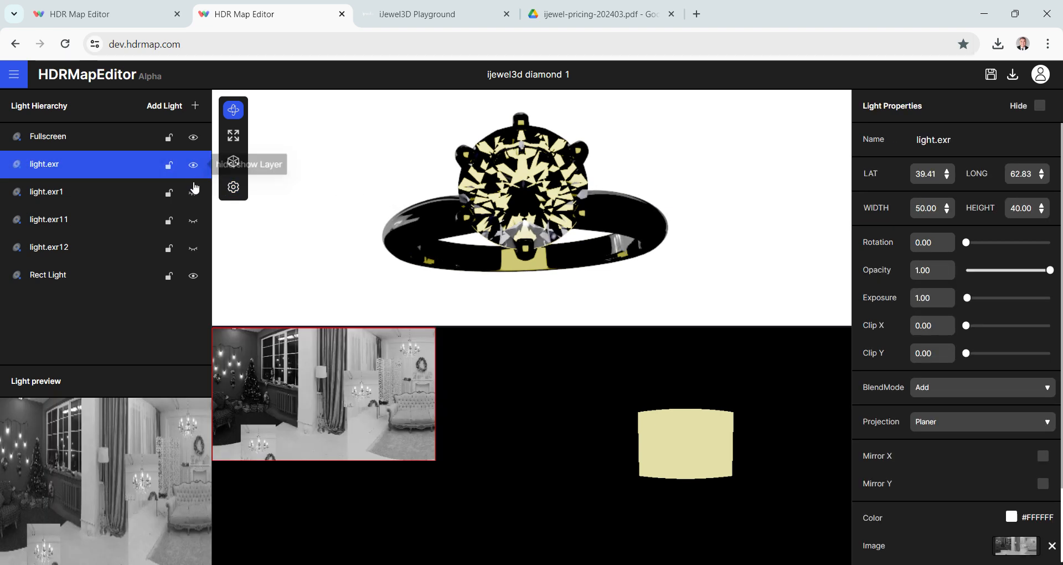
click(194, 193)
click(194, 221)
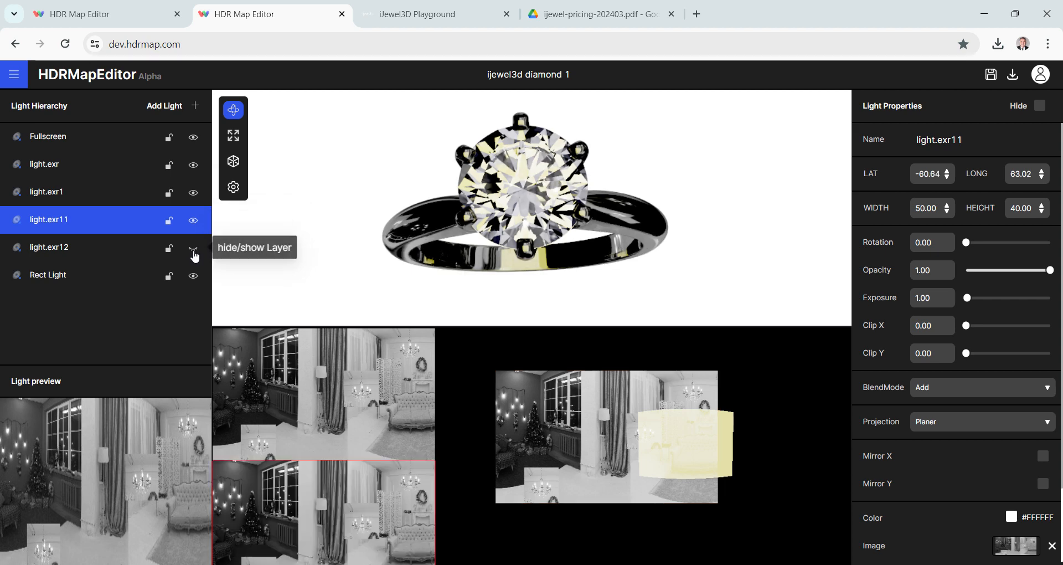
click(194, 248)
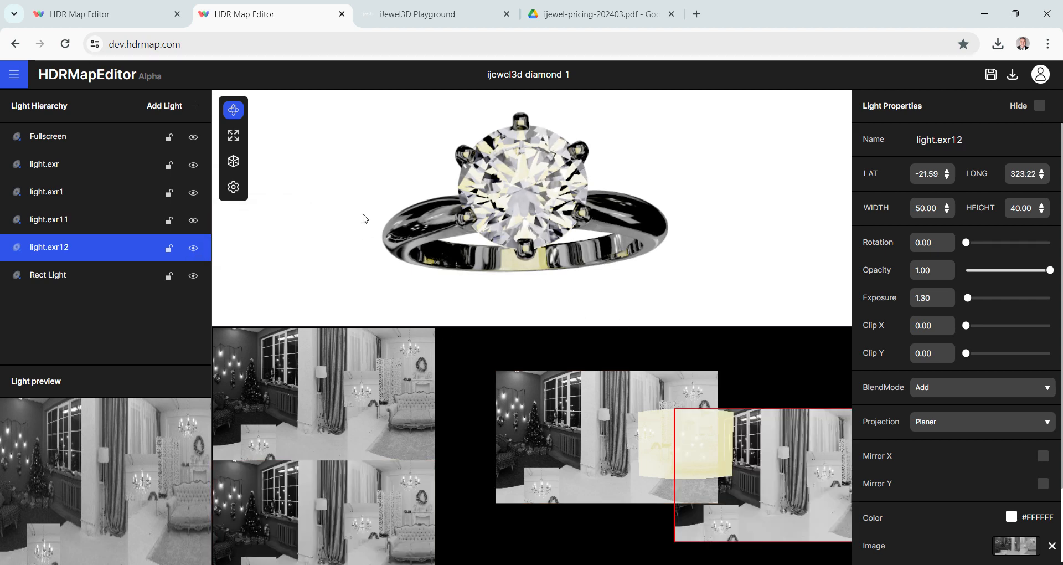
drag(485, 215, 465, 222)
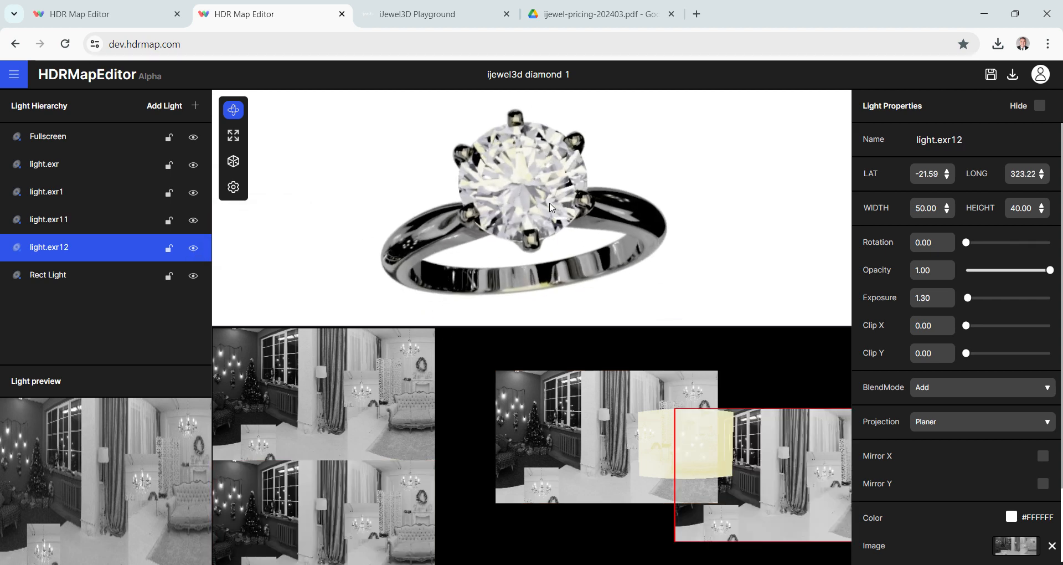
drag(416, 187, 416, 180)
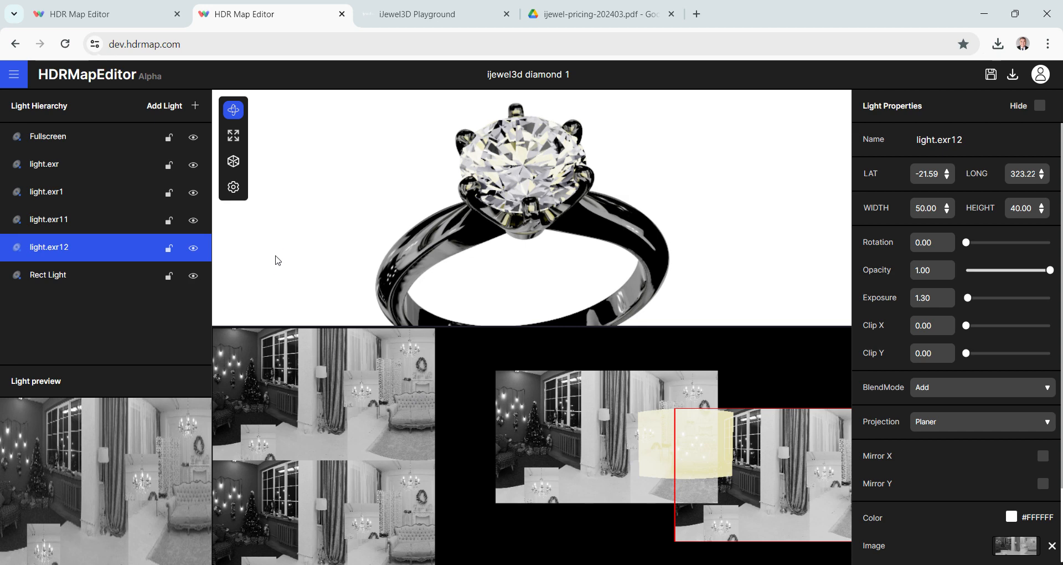
- Browse the HDR lights in the light library and close it without adding a light
click(172, 104)
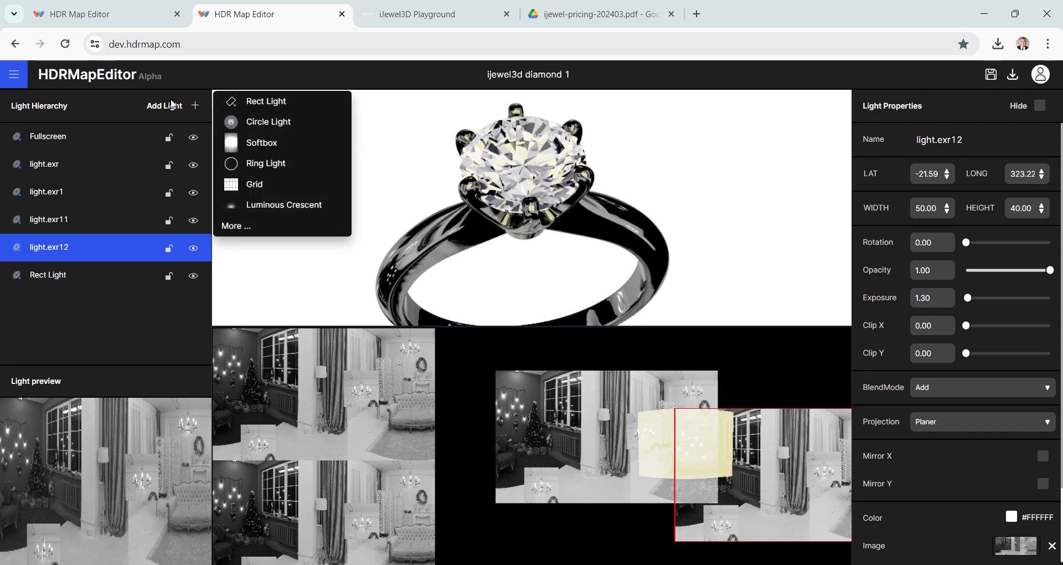
click(240, 226)
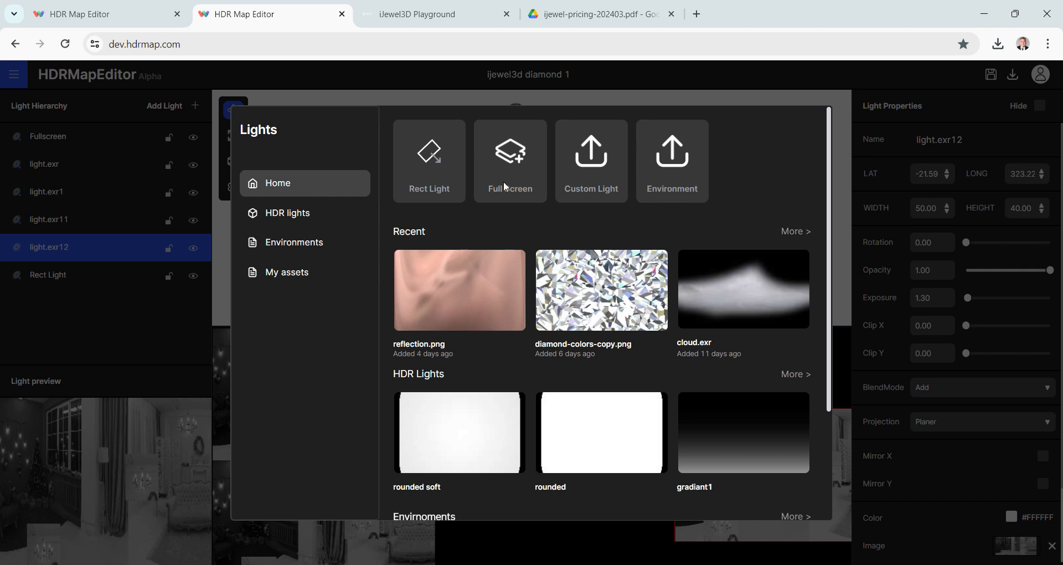
click(286, 212)
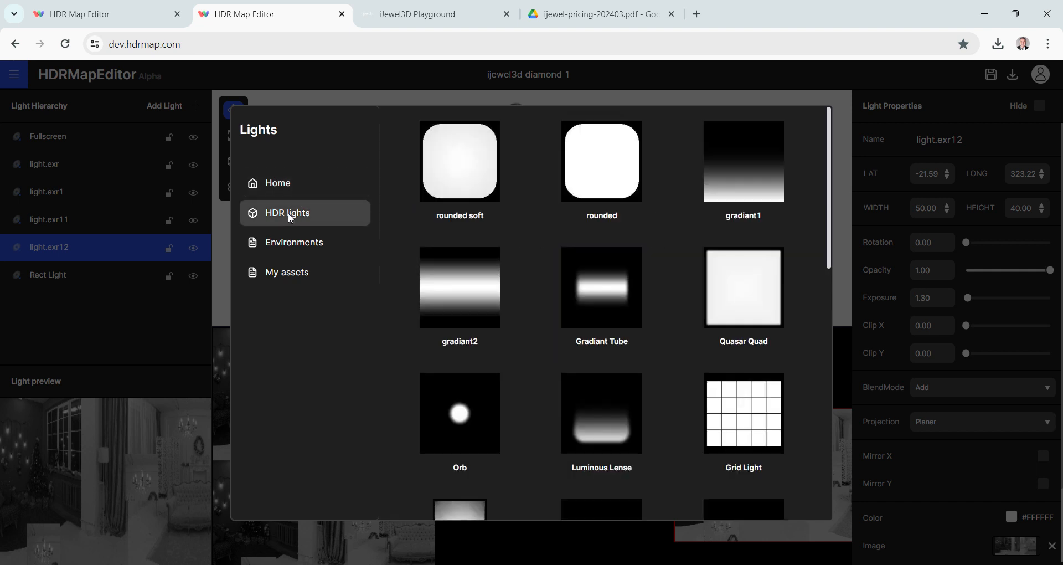
scroll(501, 278, down, 10)
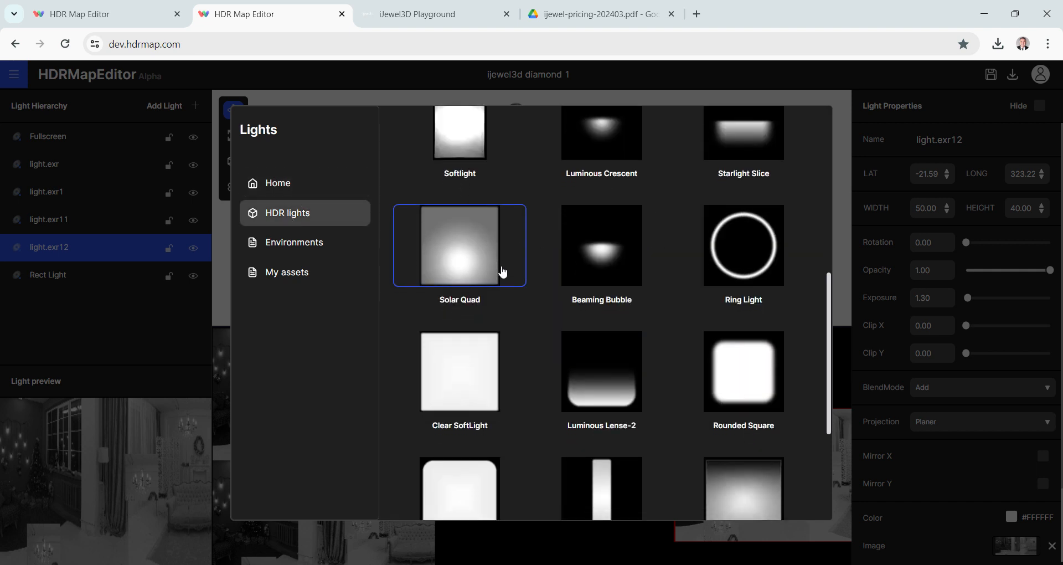
scroll(551, 252, up, 10)
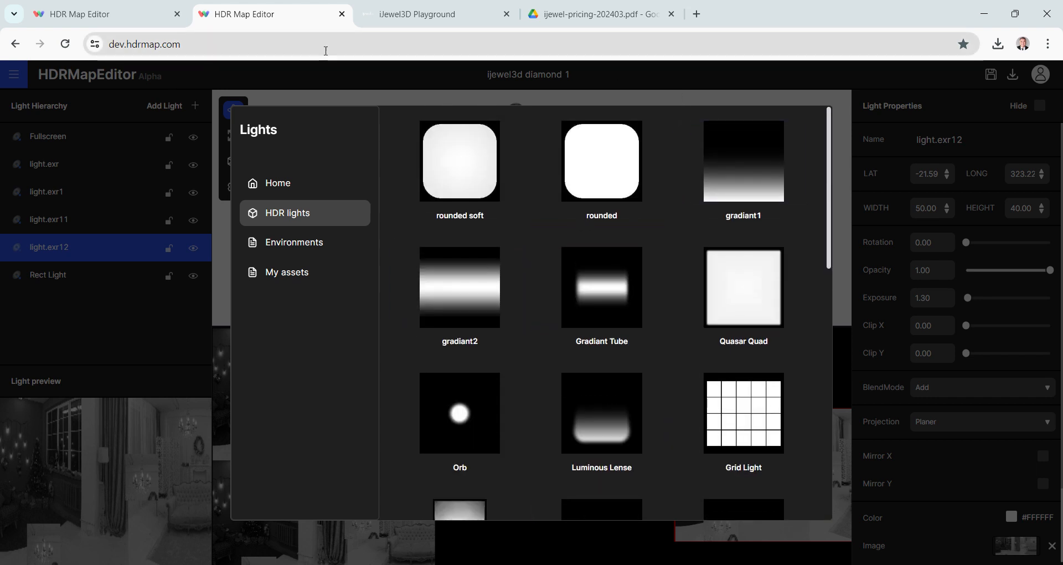
click(139, 133)
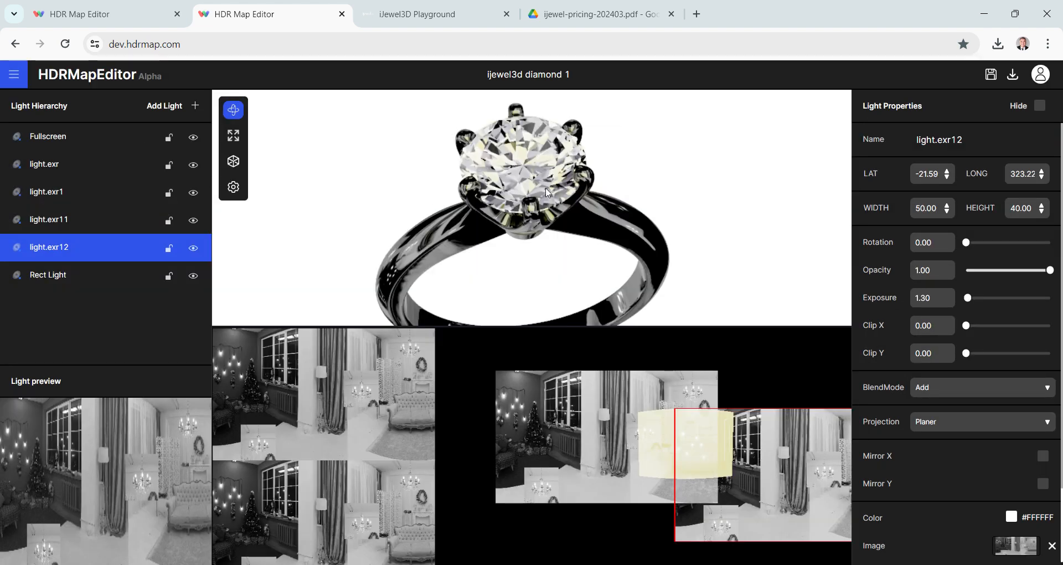
- Compare the diamond close up with and without the yellow Rect Light, leaving that light hidden
mouse_move(545, 181)
mouse_down()
mouse_move(530, 194)
mouse_move(539, 189)
mouse_up()
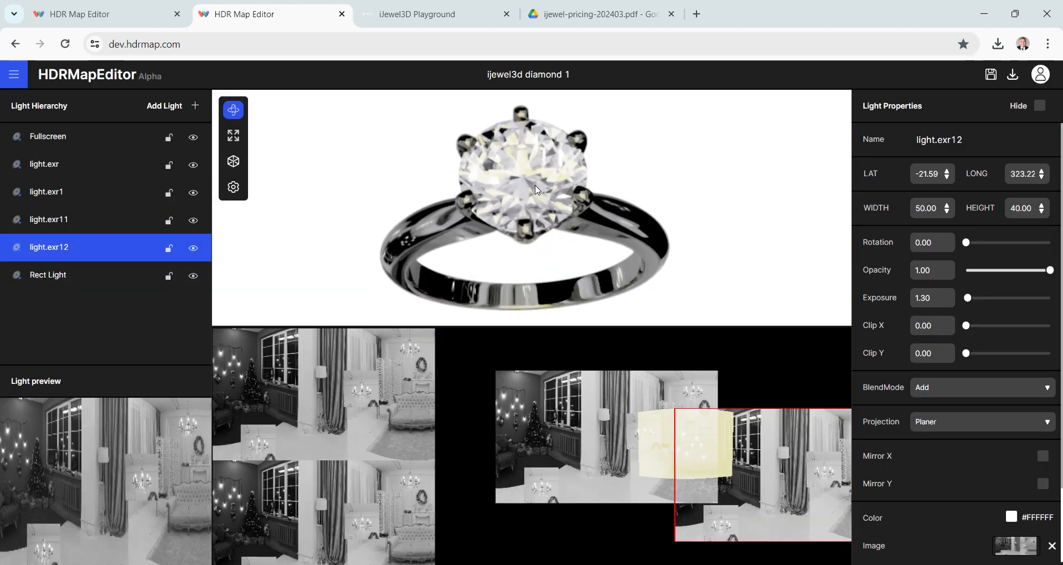
scroll(537, 191, up, 5)
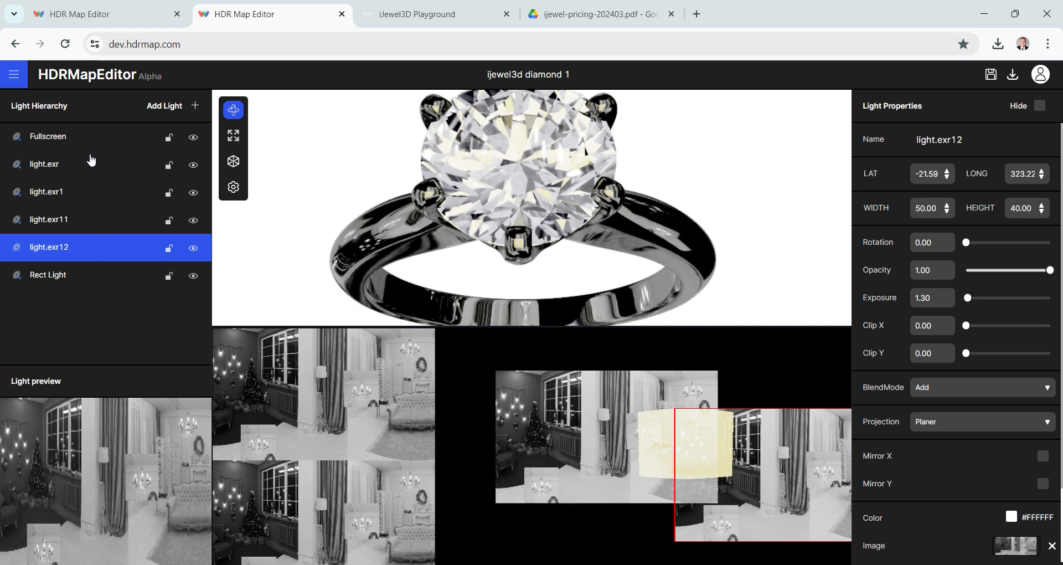
click(64, 278)
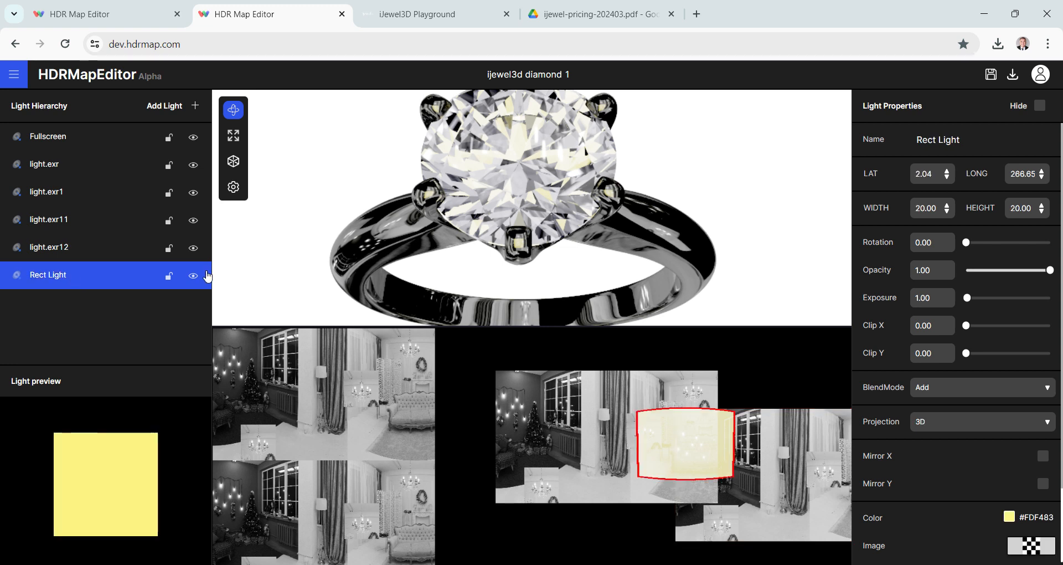
click(198, 279)
click(198, 279)
click(198, 280)
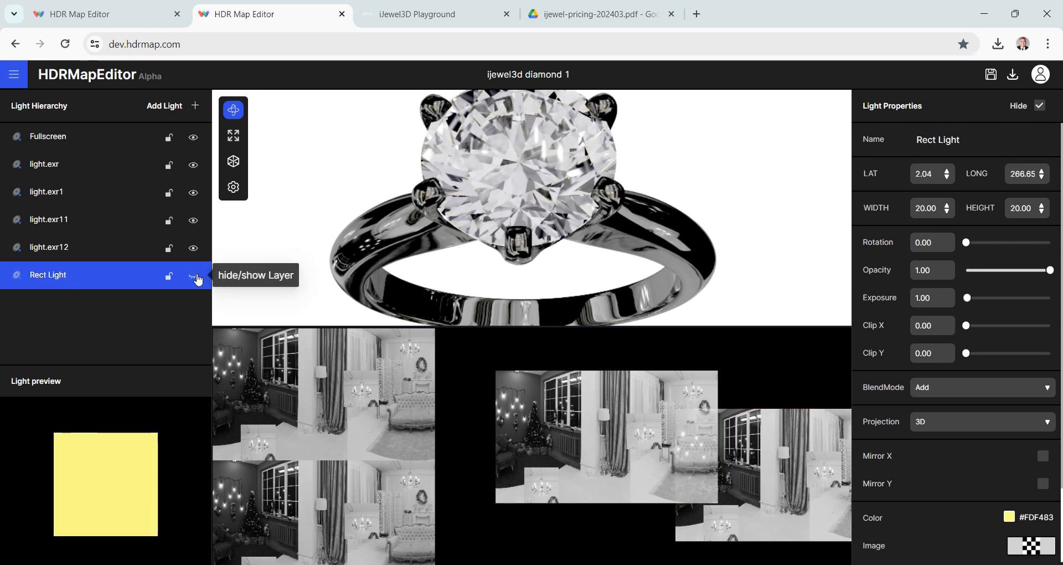
click(198, 280)
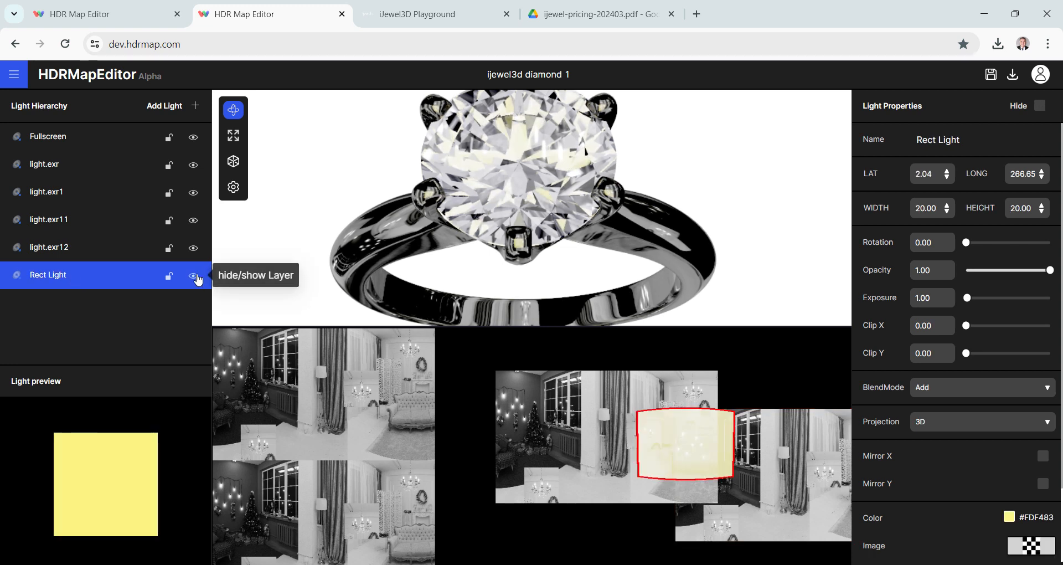
click(198, 279)
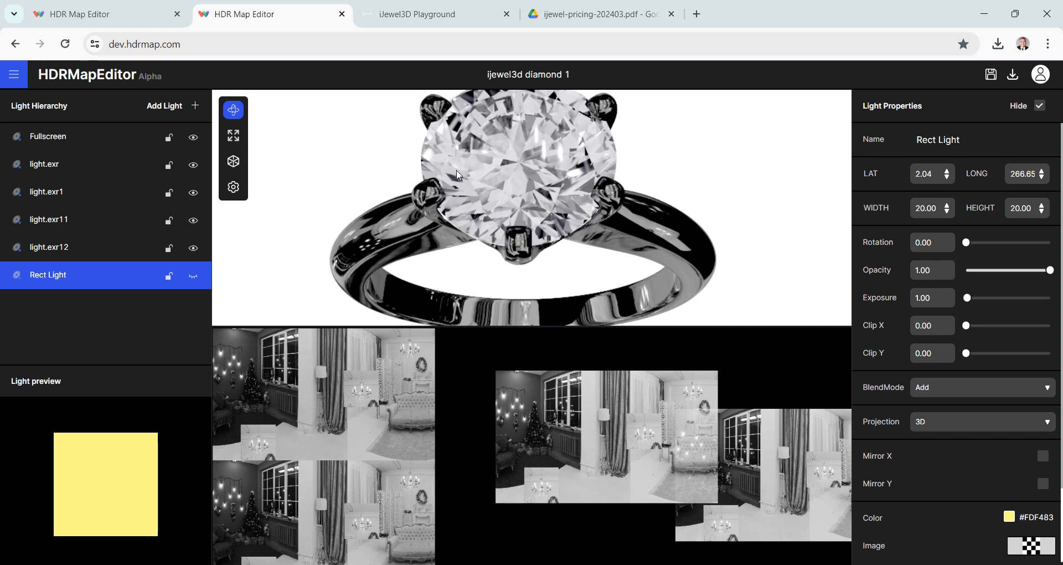
- Add an Umbrella Light from the HDR lights library and place it at about latitude -32, longitude 251
click(159, 108)
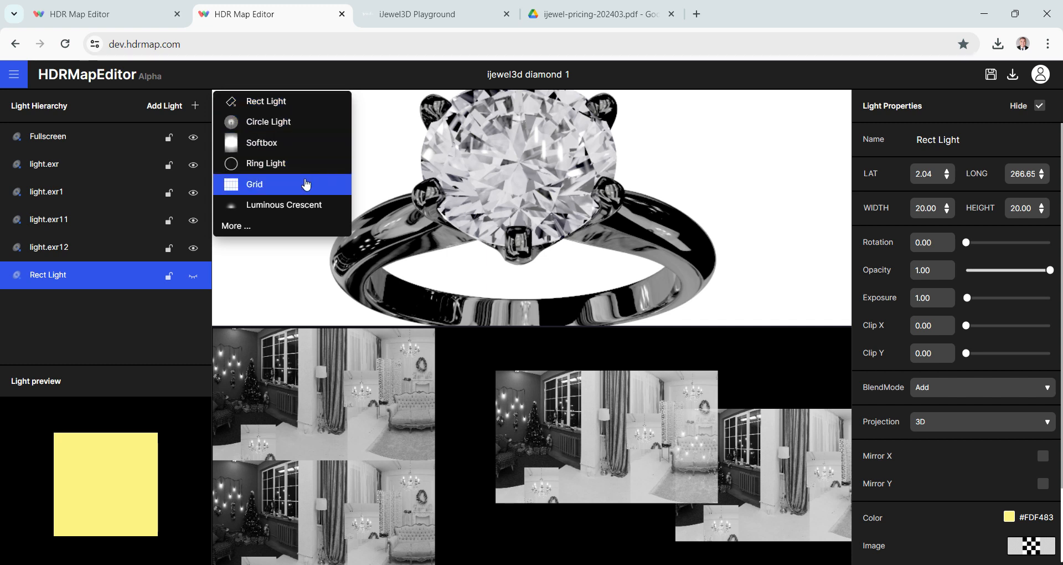
click(262, 227)
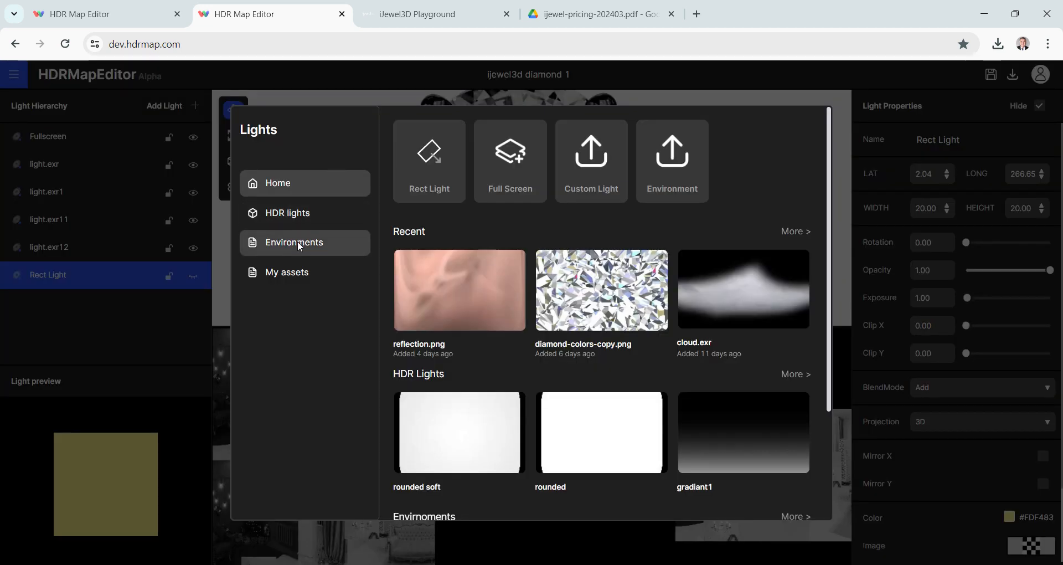
click(288, 213)
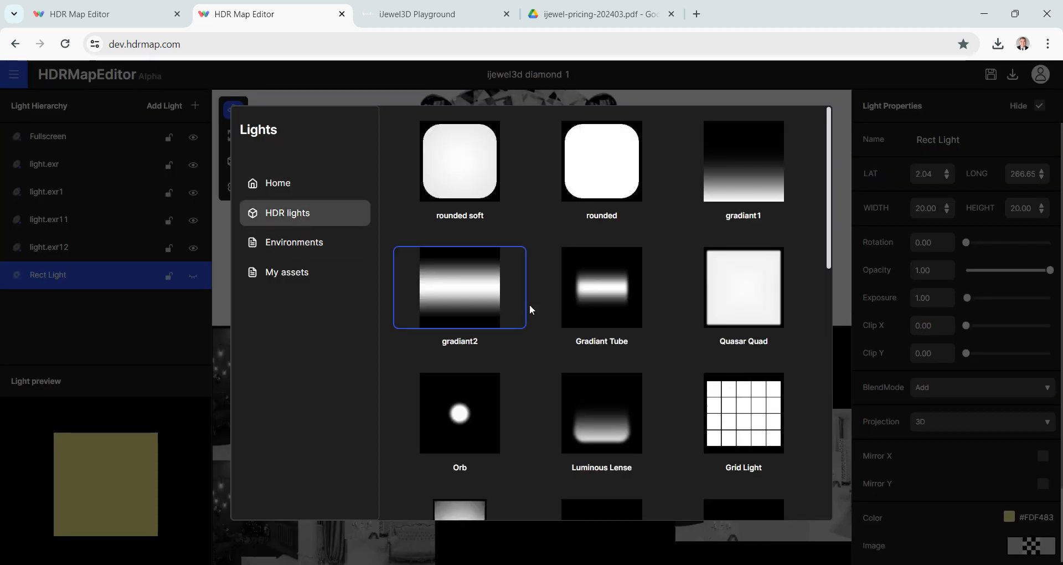
scroll(532, 305, down, 6)
scroll(536, 302, down, 5)
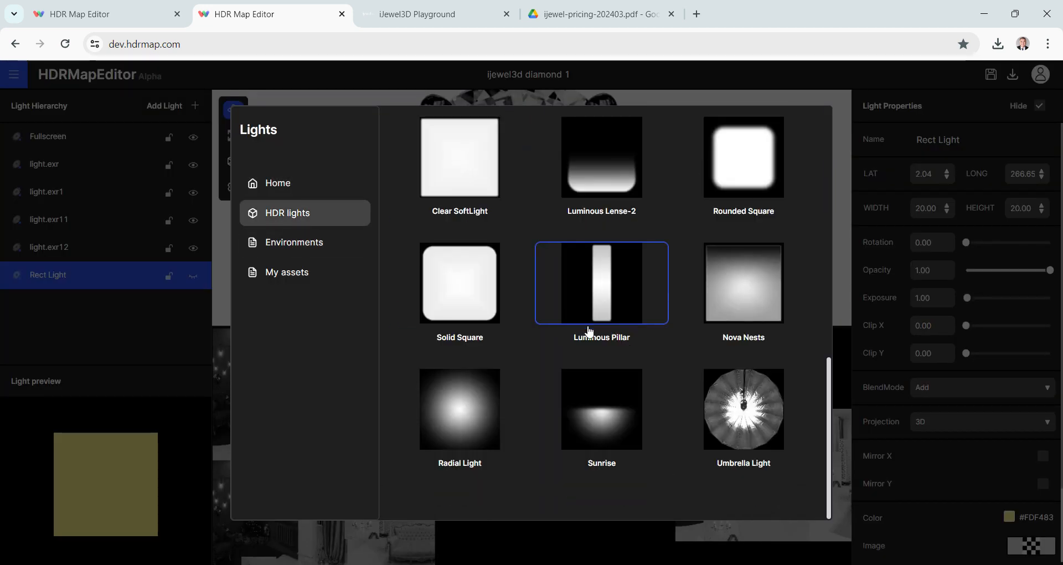
click(746, 428)
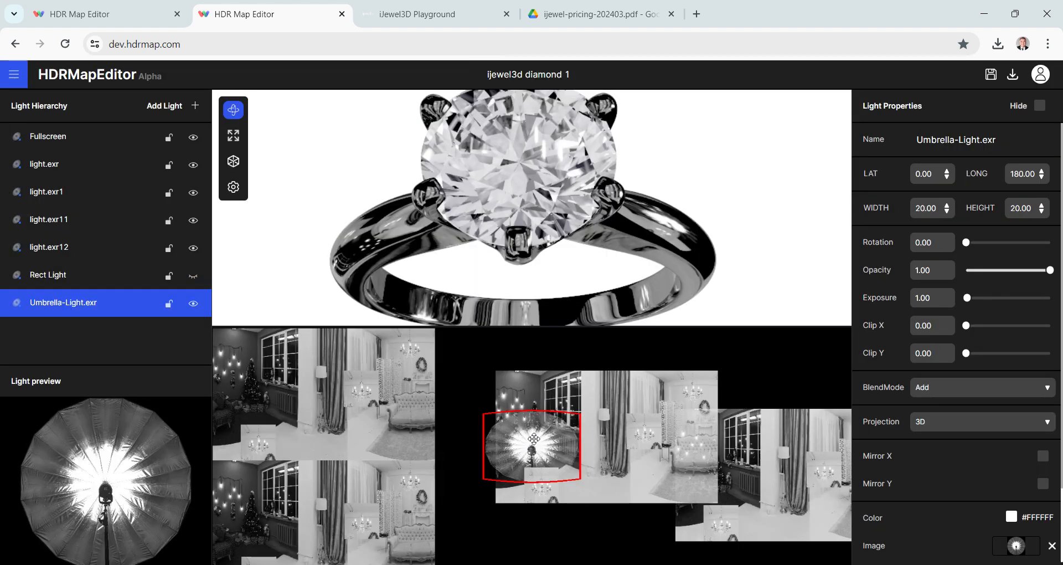
drag(533, 438, 658, 488)
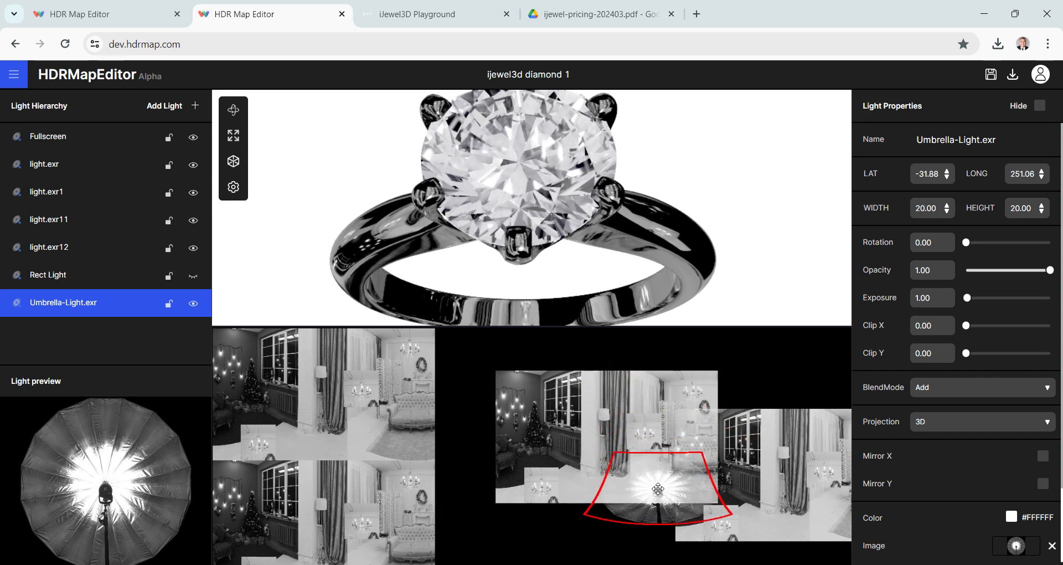
- Duplicate the Umbrella-Light.exr layer
right_click(82, 309)
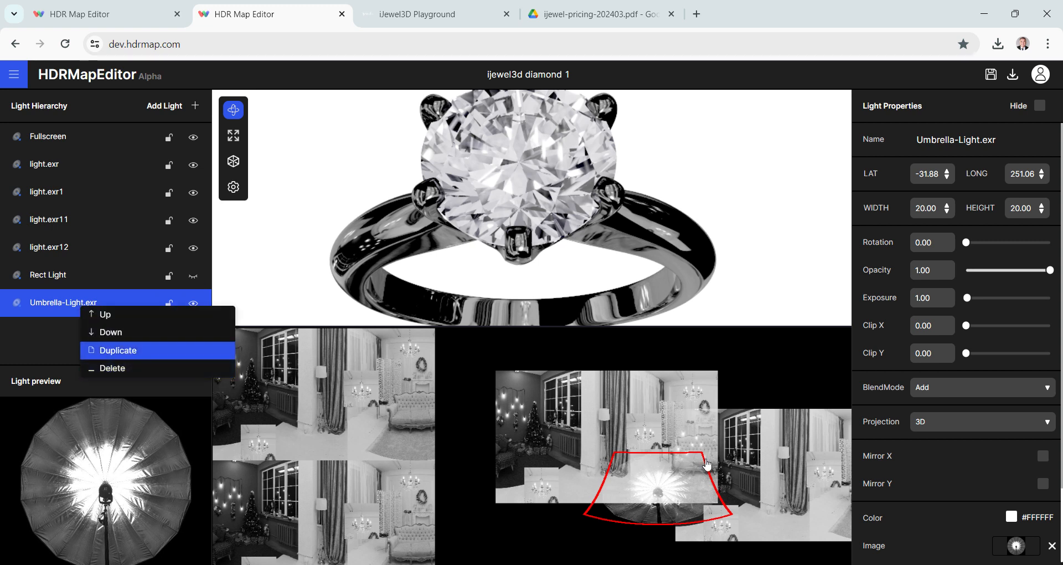
click(118, 350)
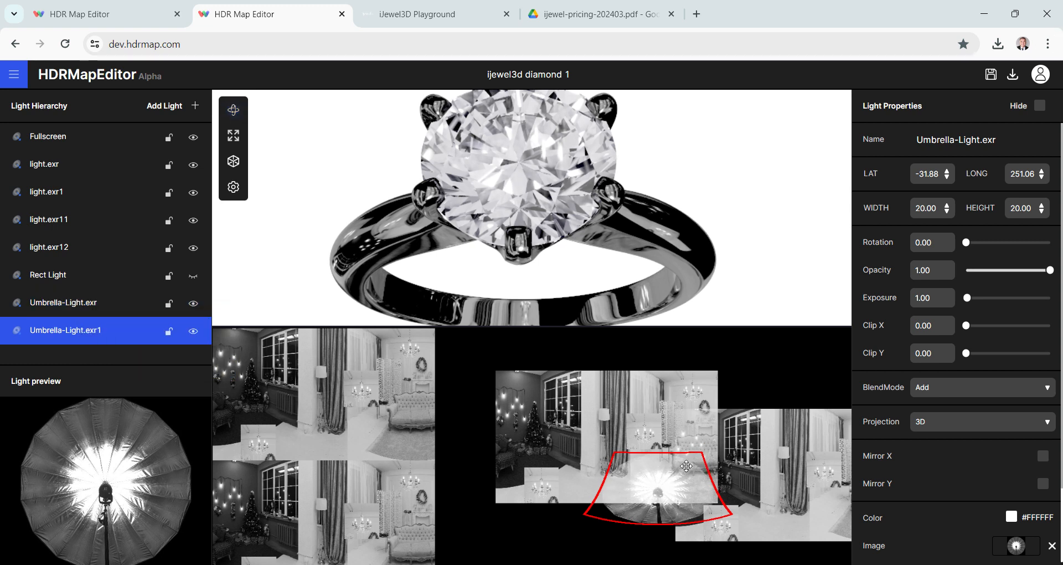
- Move the duplicated Umbrella Light to about latitude 16, longitude 283, and set its width and height to 15
drag(687, 465, 715, 425)
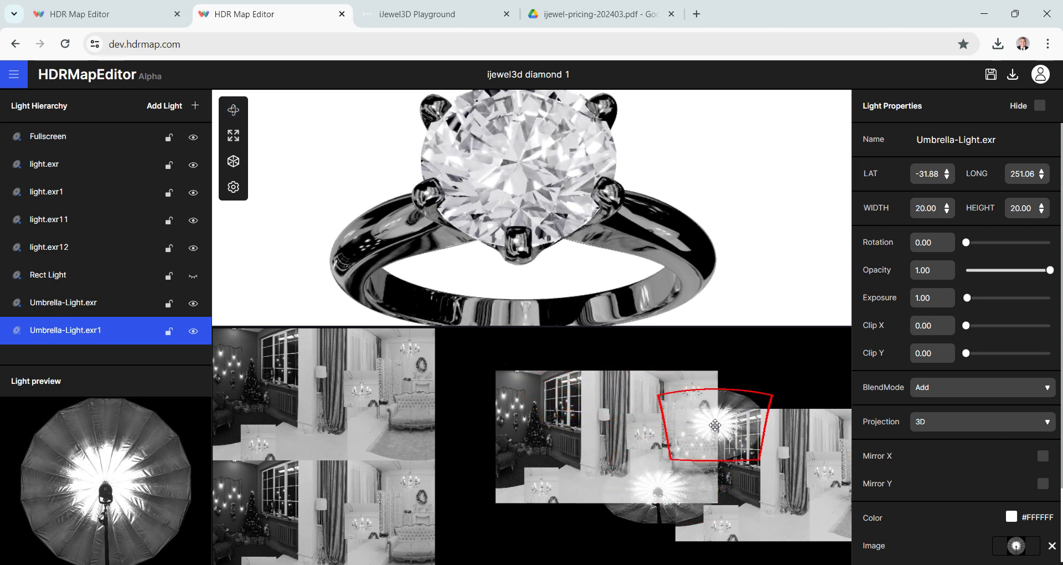
drag(565, 267, 774, 263)
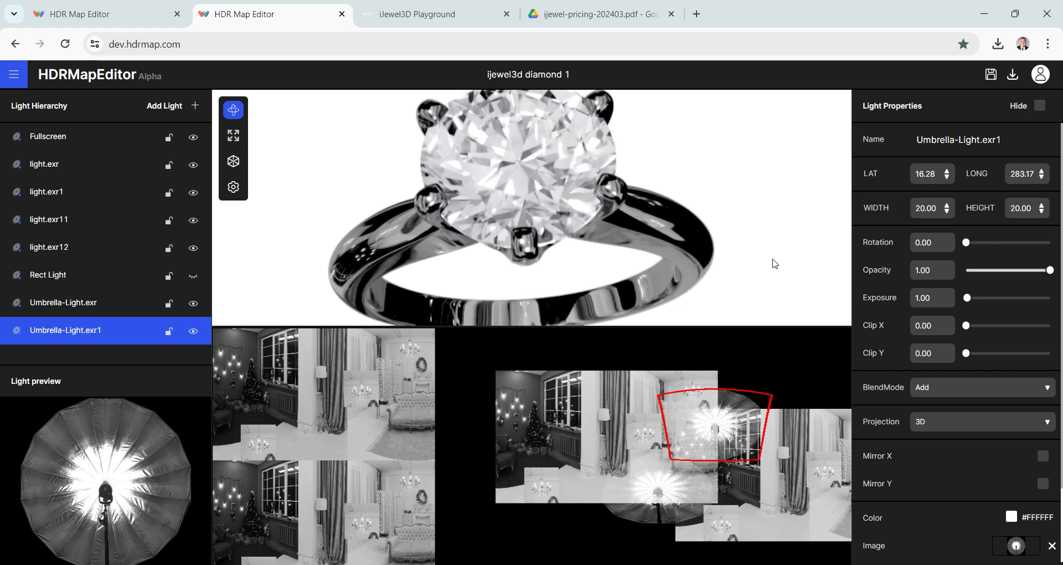
double_click(922, 209)
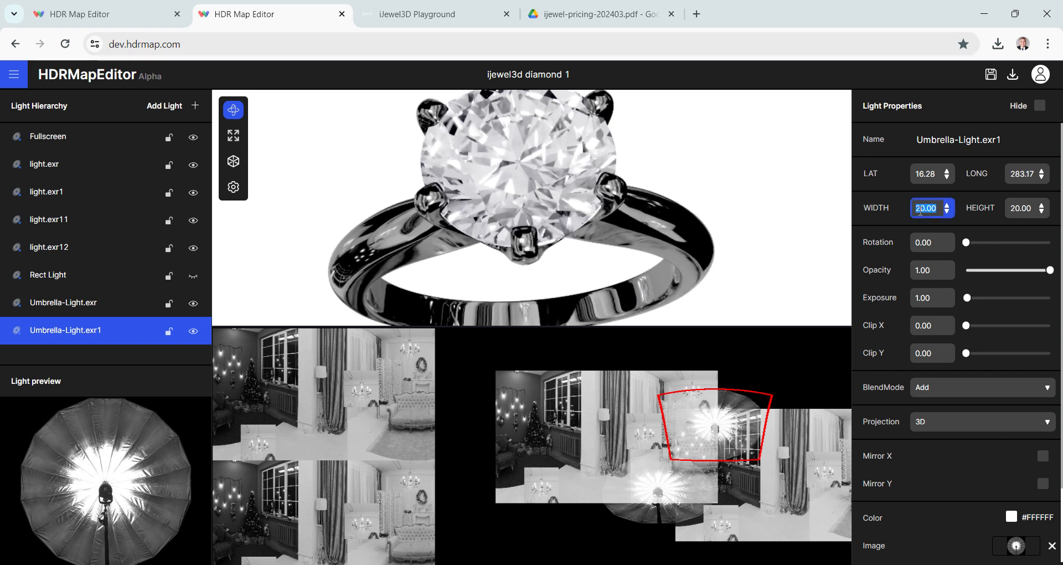
text(15)
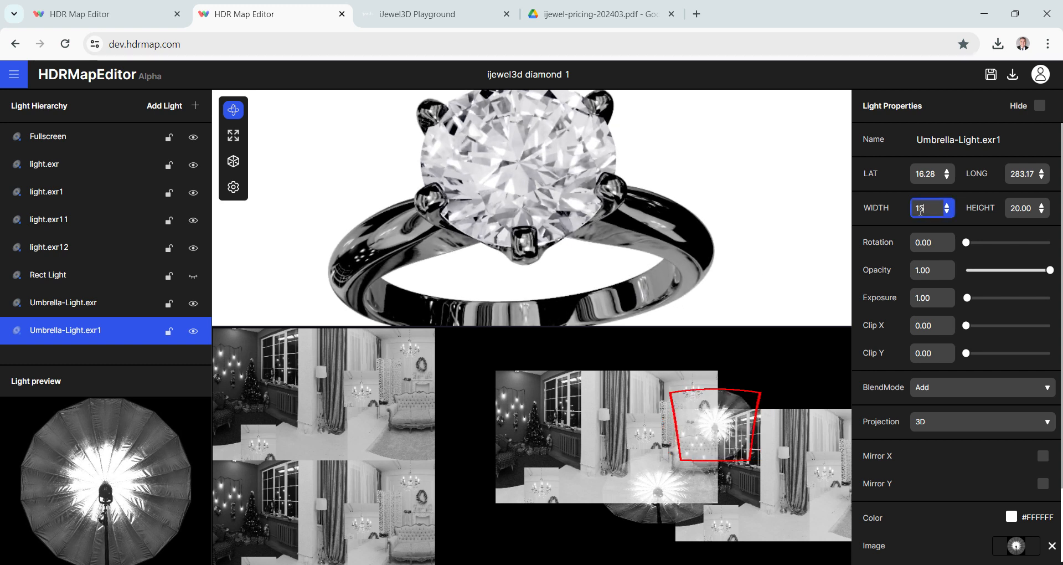
click(1022, 208)
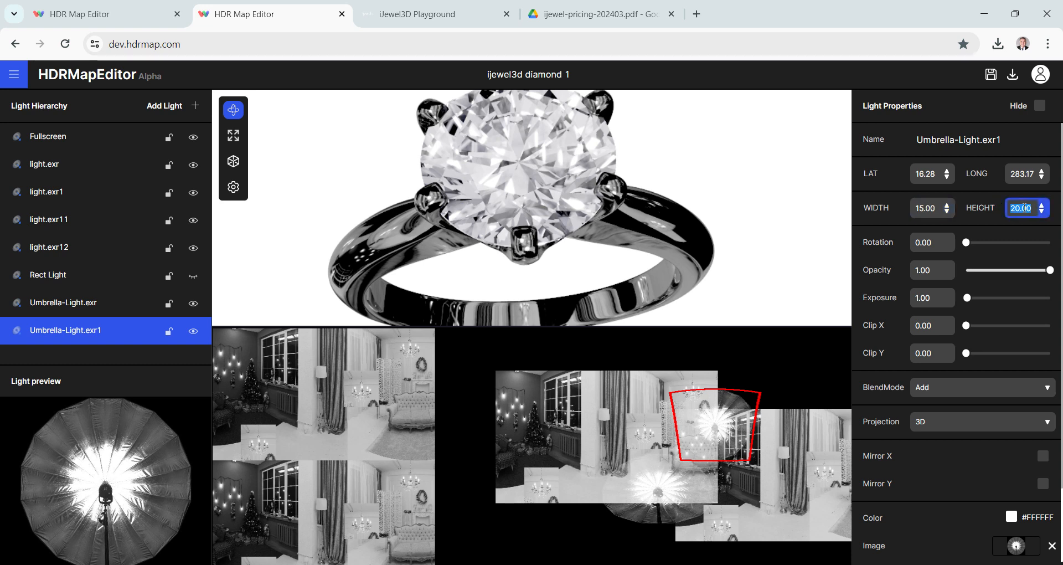
text(15)
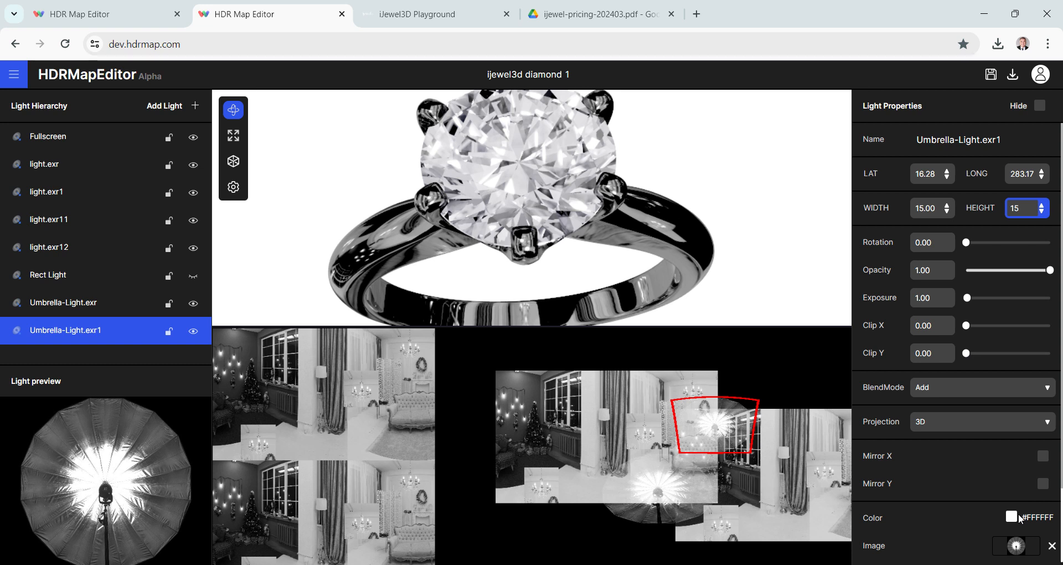
- Tint the duplicated Umbrella Light blue with color #4A90E2
scroll(1005, 443, down, 2)
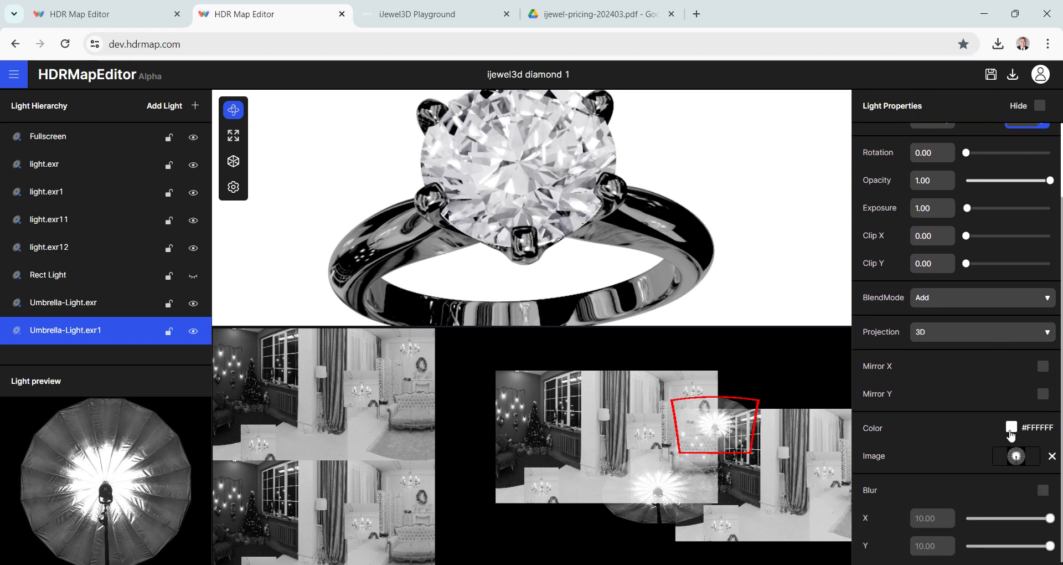
click(1011, 427)
click(906, 392)
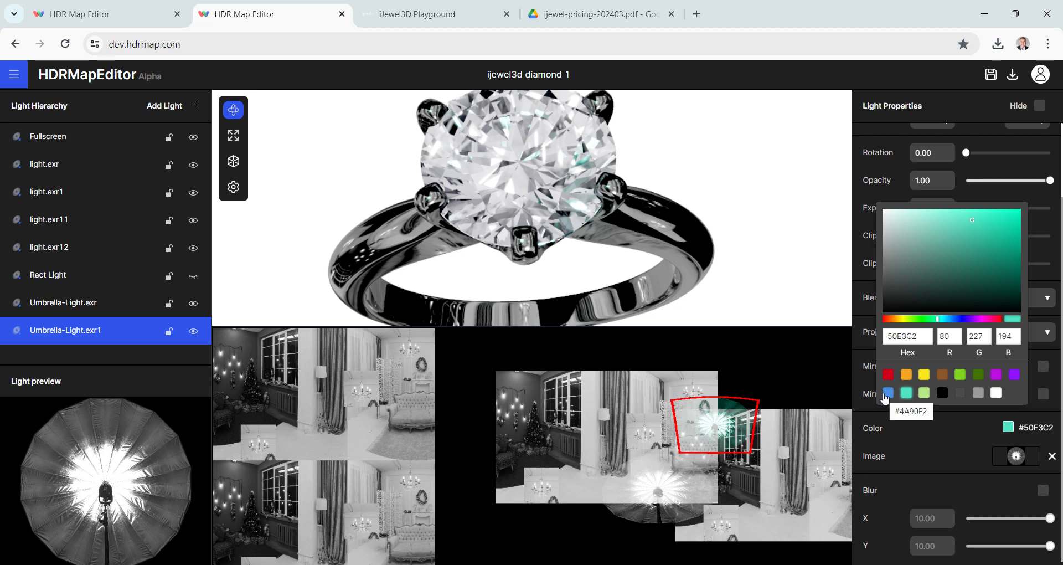
click(886, 395)
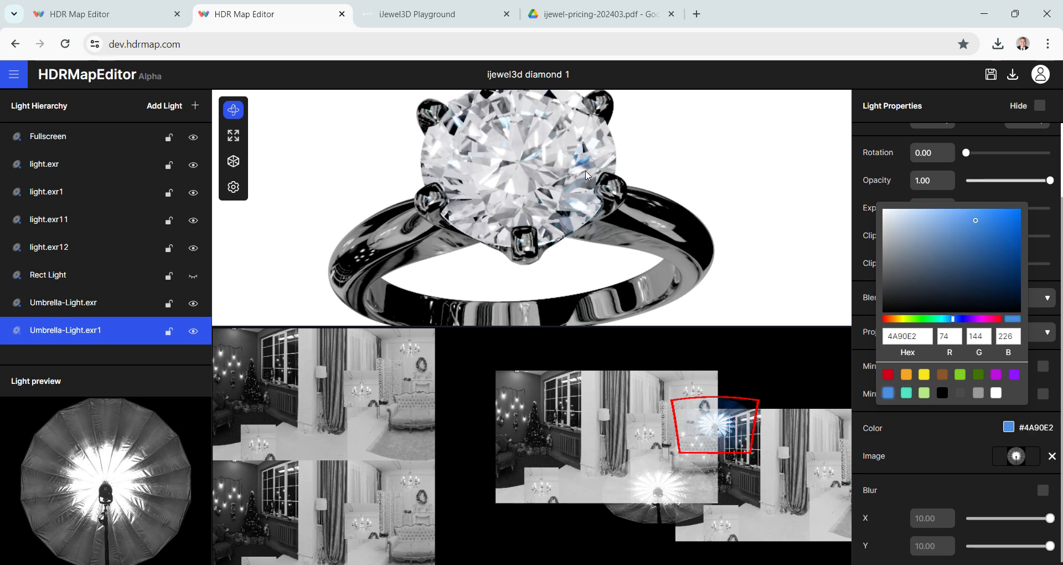
click(572, 156)
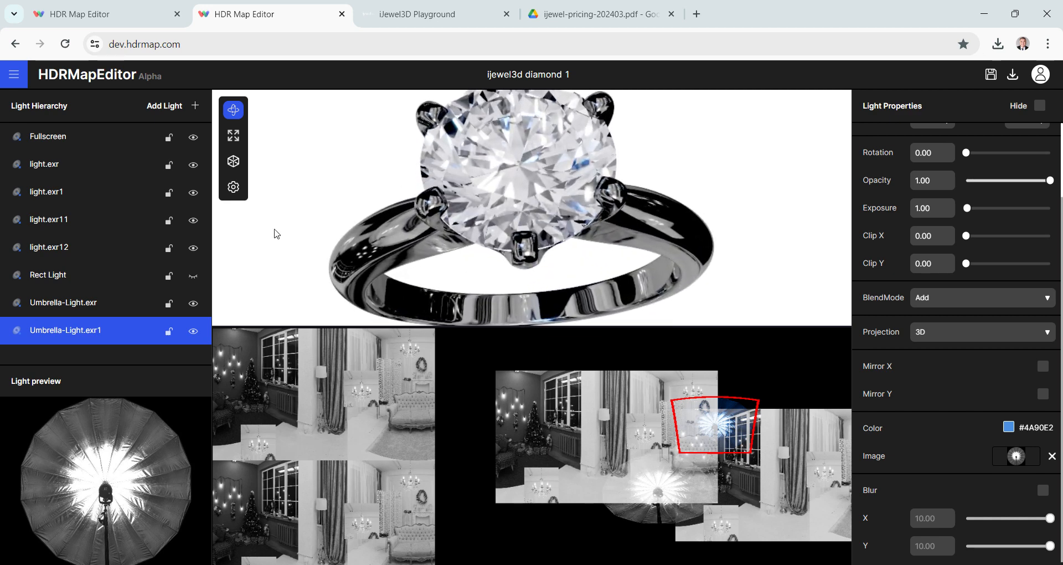
- Duplicate the blue Umbrella Light and move the copy over the window beside the Christmas tree in the central room image
right_click(91, 332)
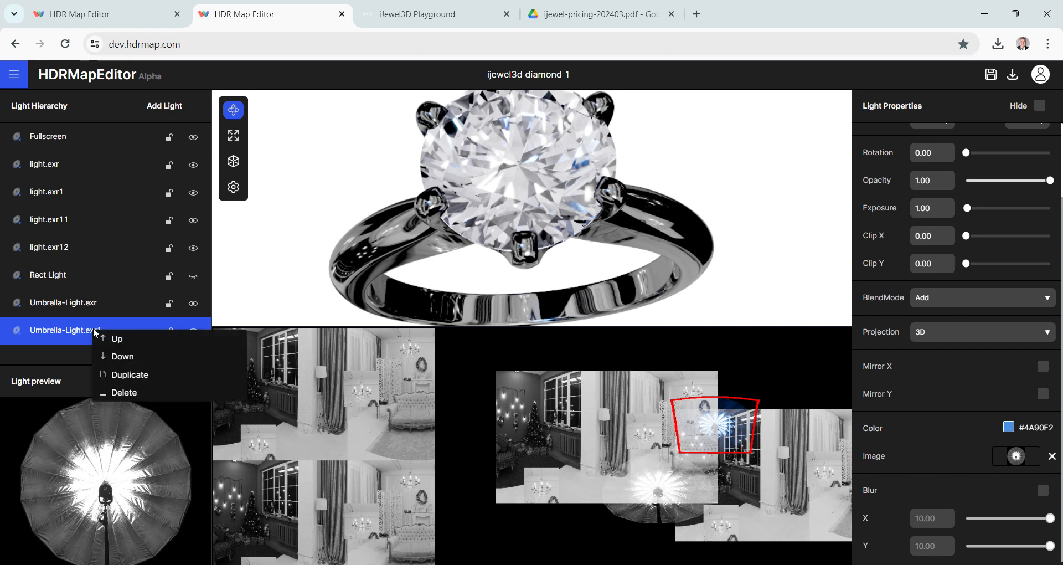
click(126, 375)
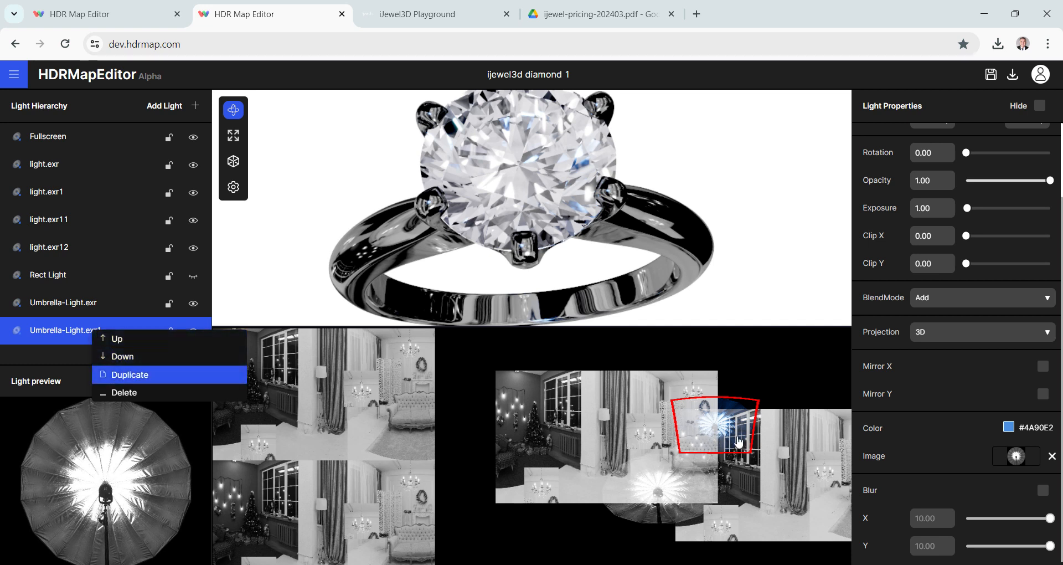
drag(716, 421, 586, 423)
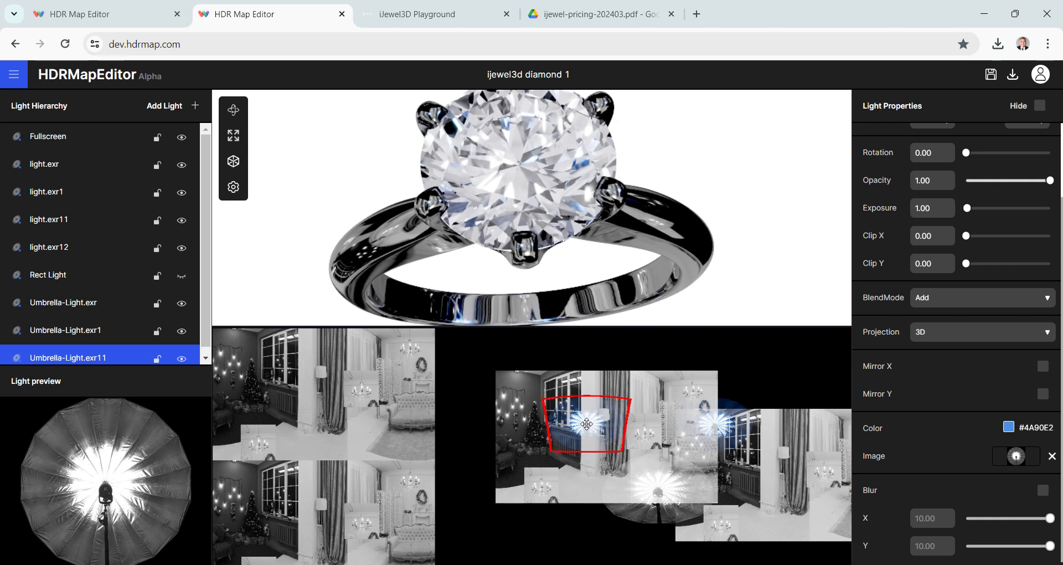
- Change the new Umbrella Light copy's color to yellow #F8E71C and check its reflections on the ring
click(1008, 427)
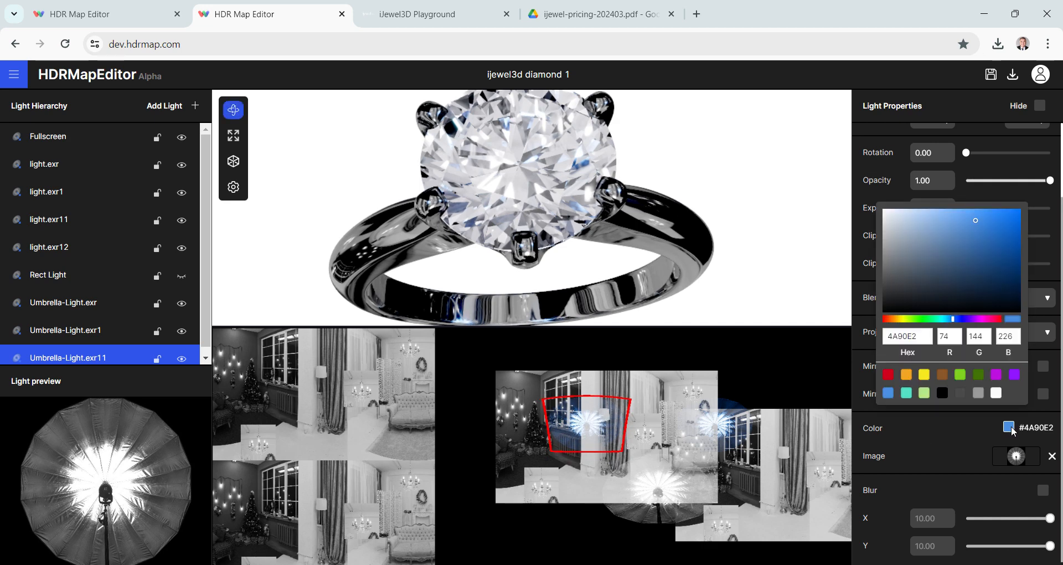
click(906, 375)
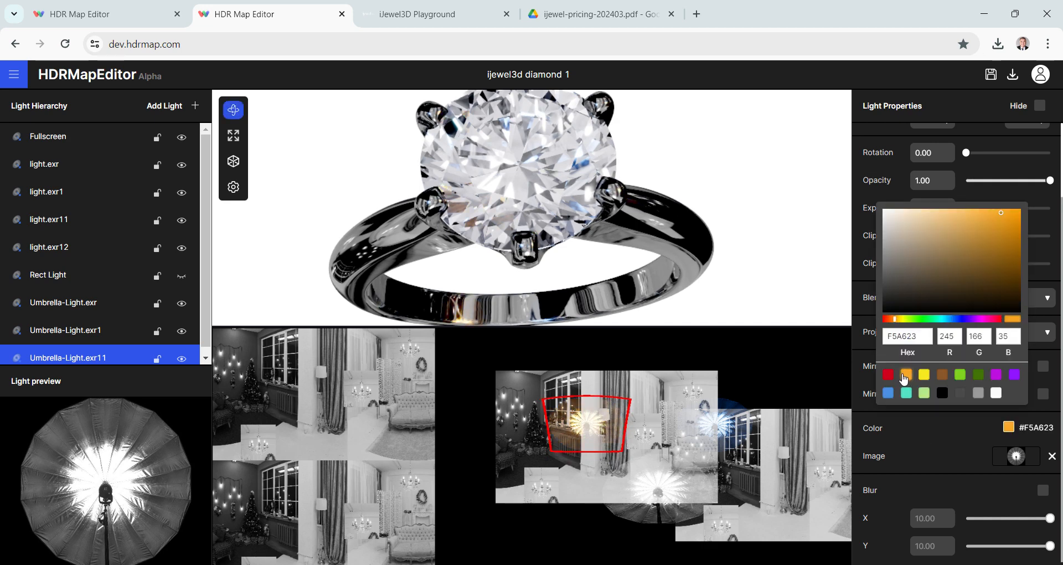
click(924, 375)
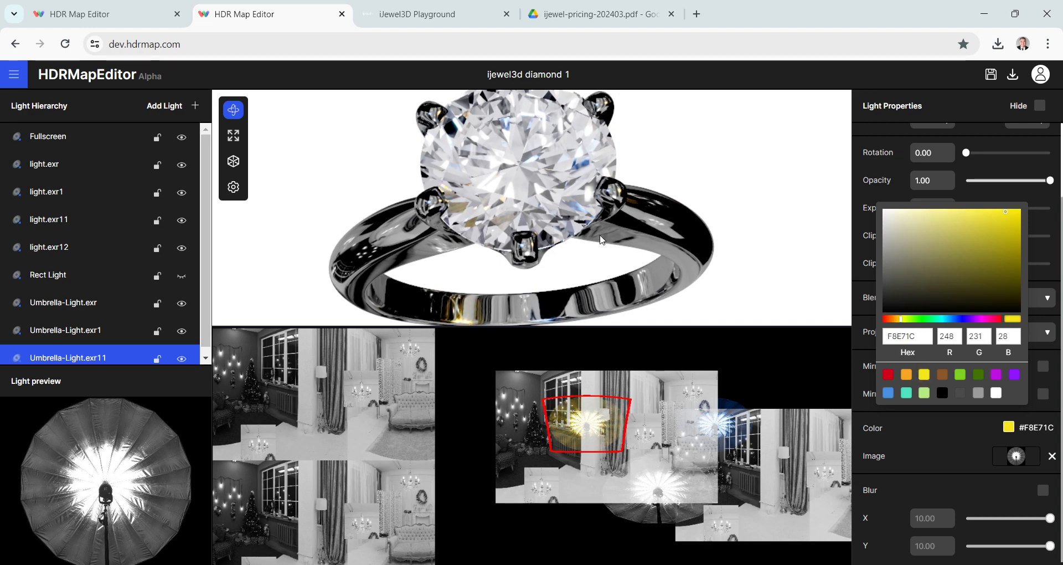
click(601, 239)
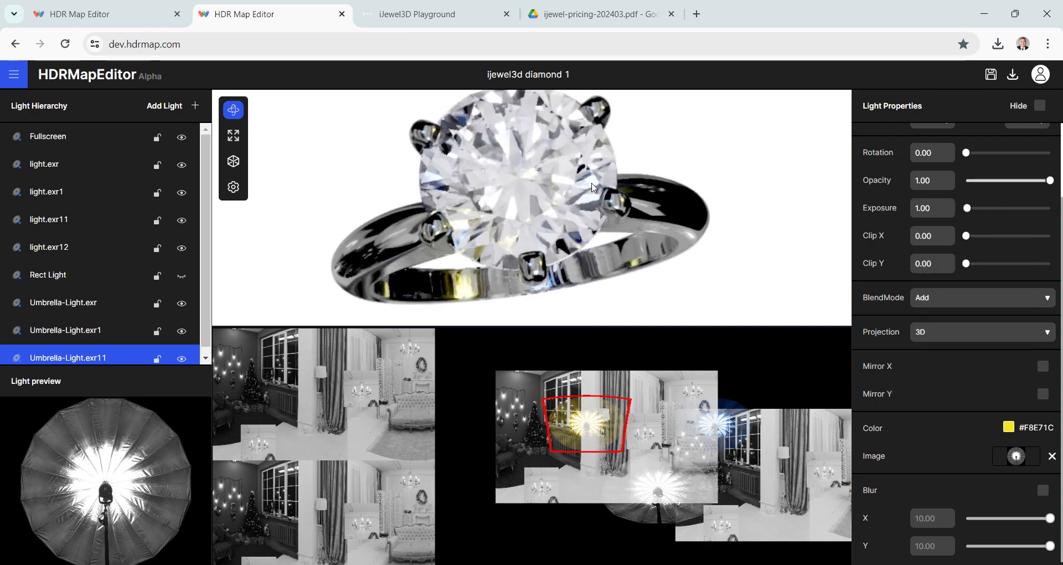
drag(591, 184, 598, 238)
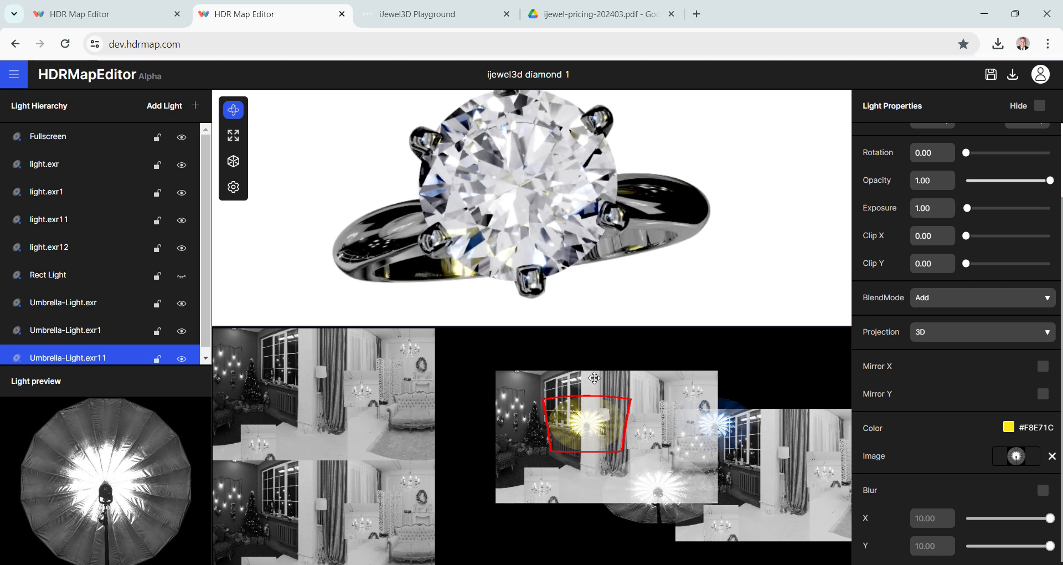
- Reposition the yellow Umbrella Light to about latitude -33, longitude 311 while checking the ring's reflections
drag(594, 420, 454, 468)
click(233, 110)
drag(515, 155, 518, 294)
drag(454, 467, 764, 490)
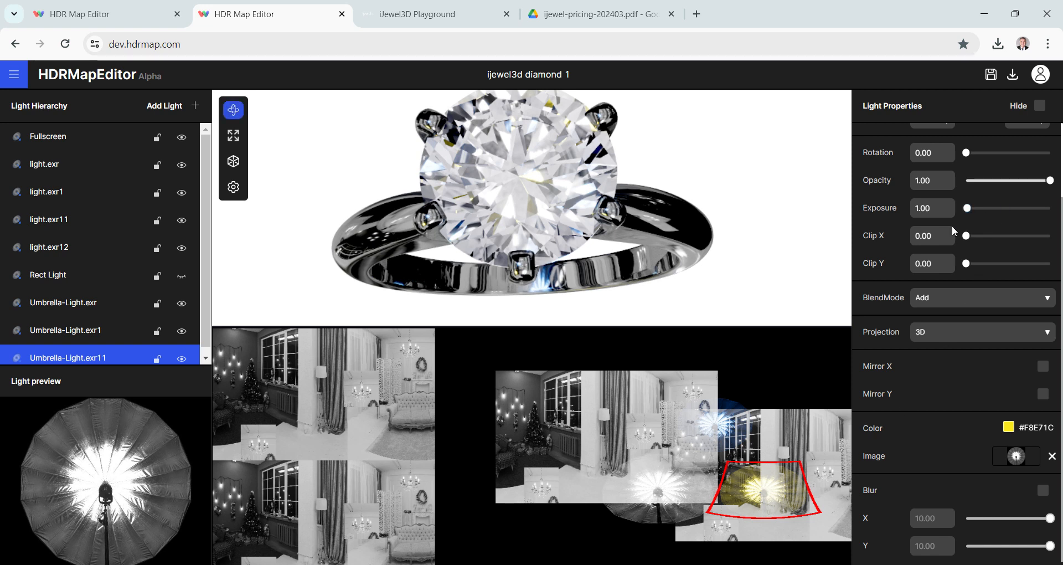
- Set the yellow Umbrella Light's width and height to 8
scroll(928, 222, up, 2)
double_click(926, 208)
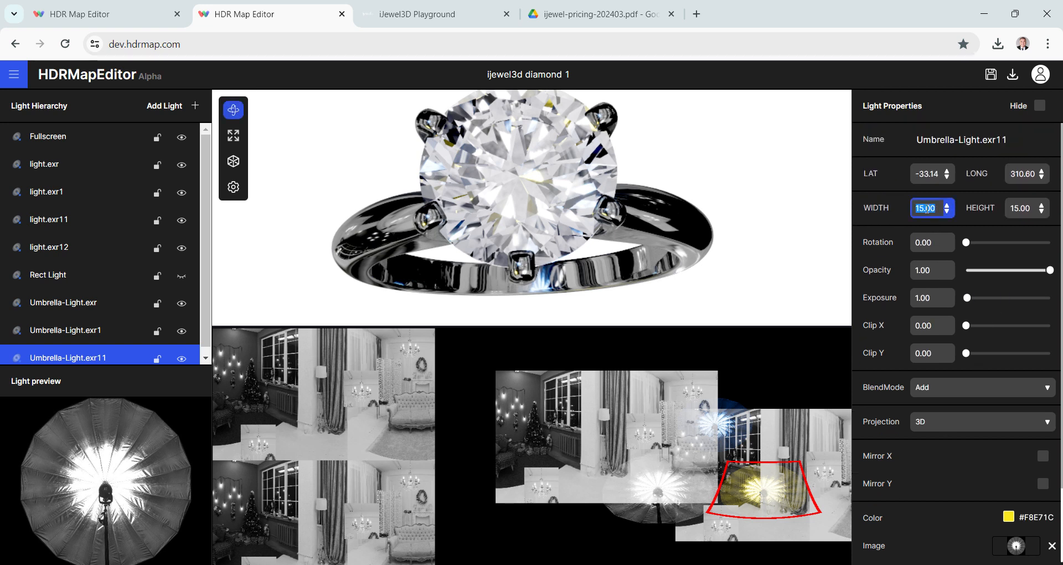
text(8)
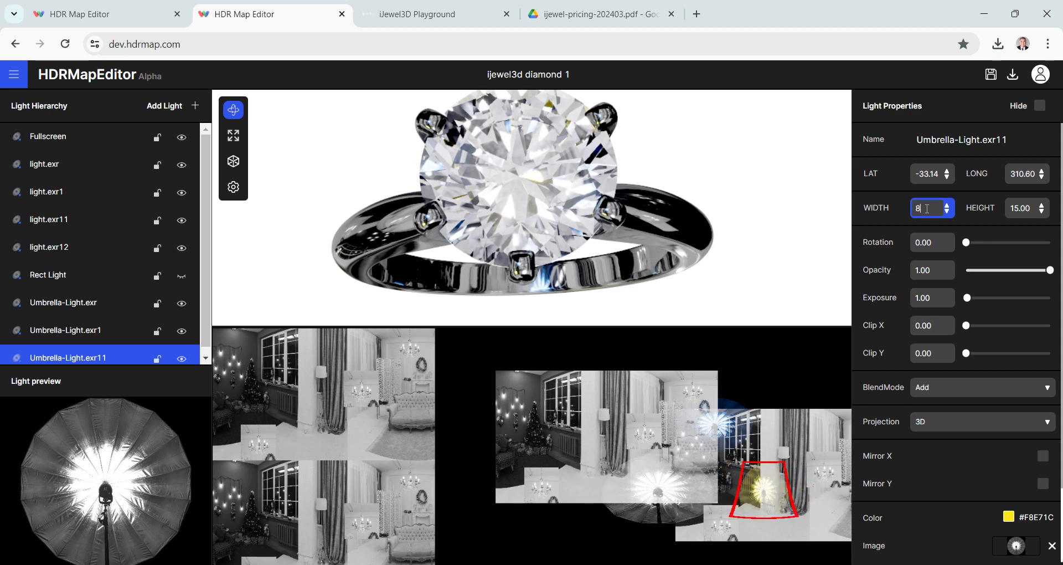
double_click(1024, 209)
text(8)
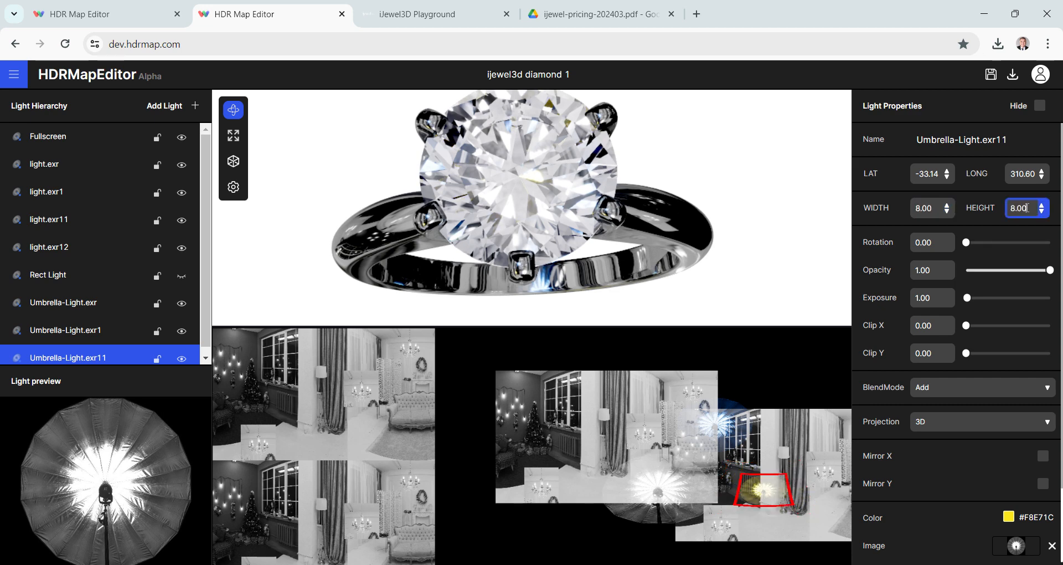
mouse_move(604, 211)
mouse_down()
mouse_move(600, 232)
mouse_move(606, 208)
mouse_up()
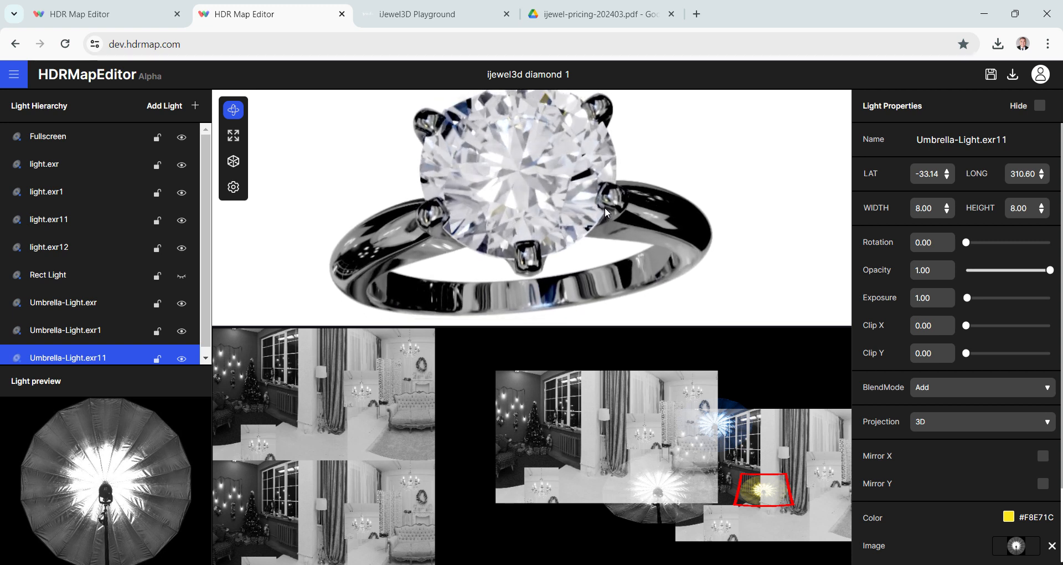
- Add a Beaming Bubble light from the HDR lights library
right_click(112, 357)
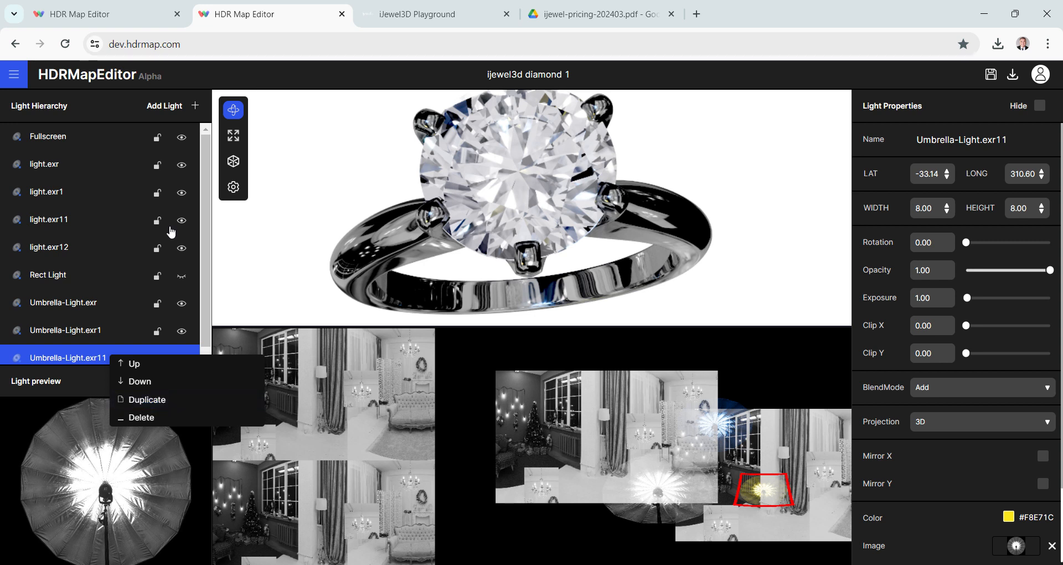
click(169, 112)
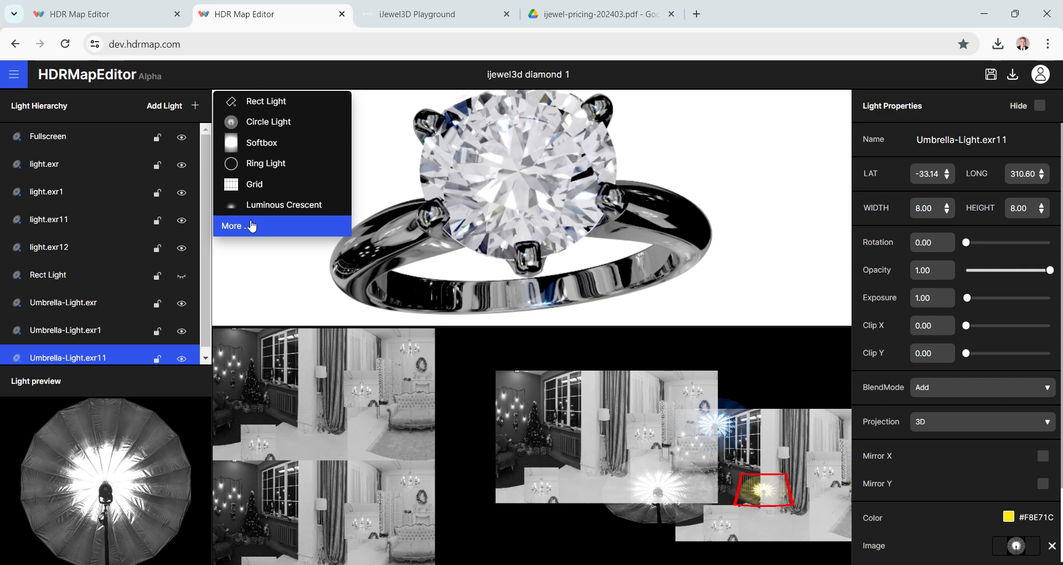
click(252, 226)
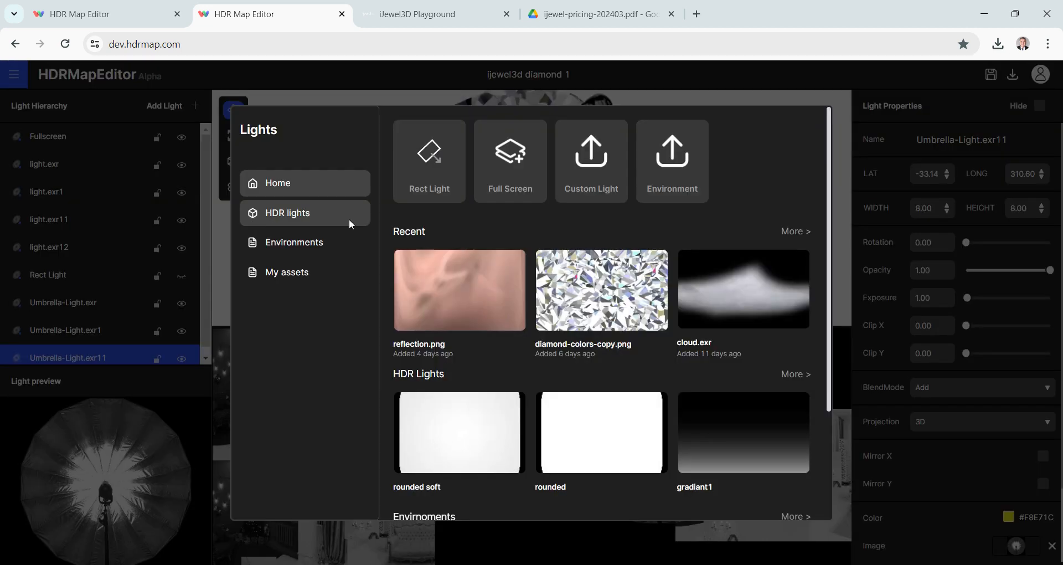
click(314, 219)
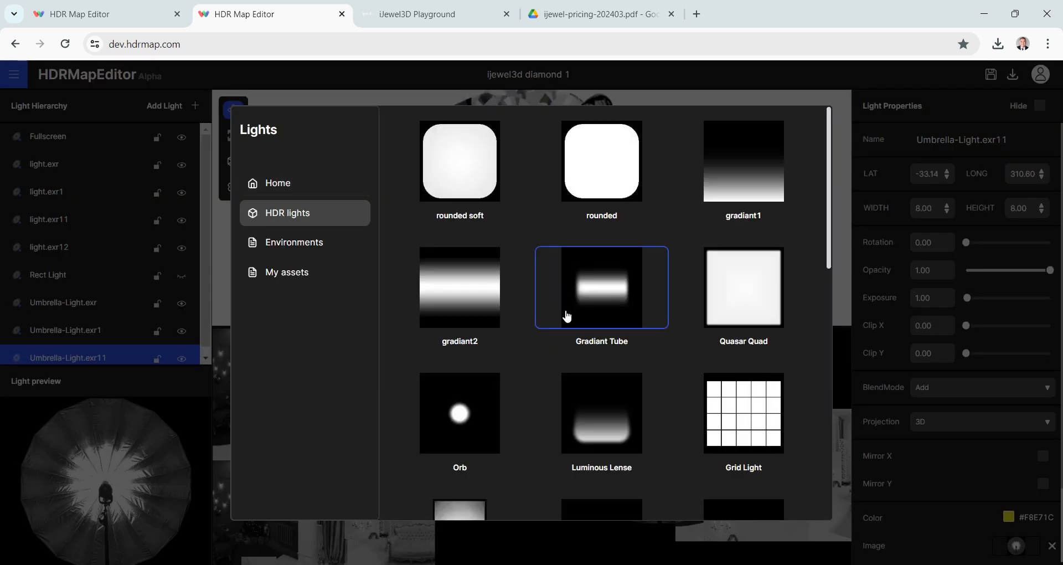
scroll(566, 316, down, 3)
scroll(568, 316, down, 3)
scroll(568, 316, down, 5)
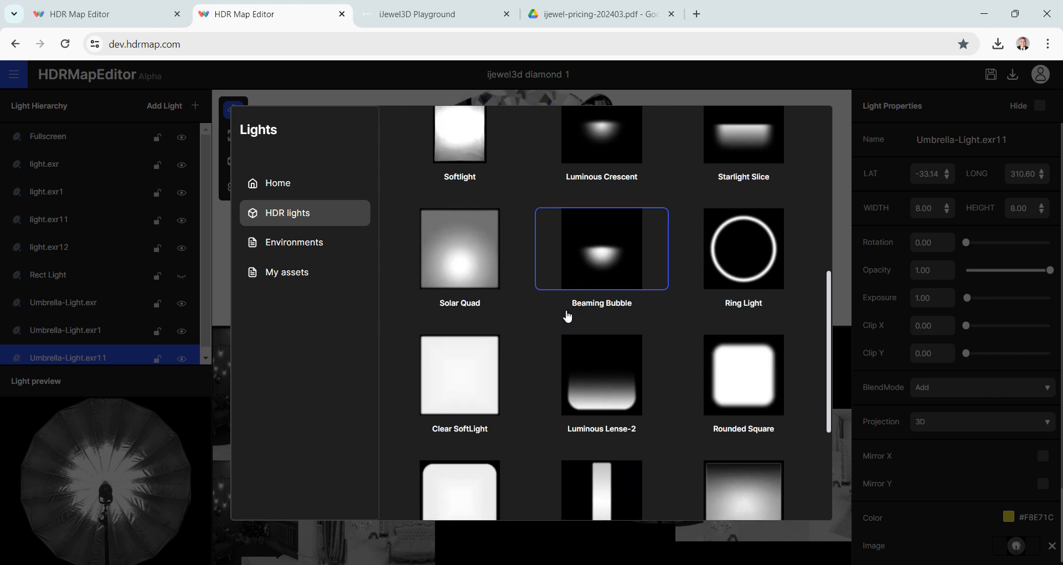
scroll(568, 316, up, 4)
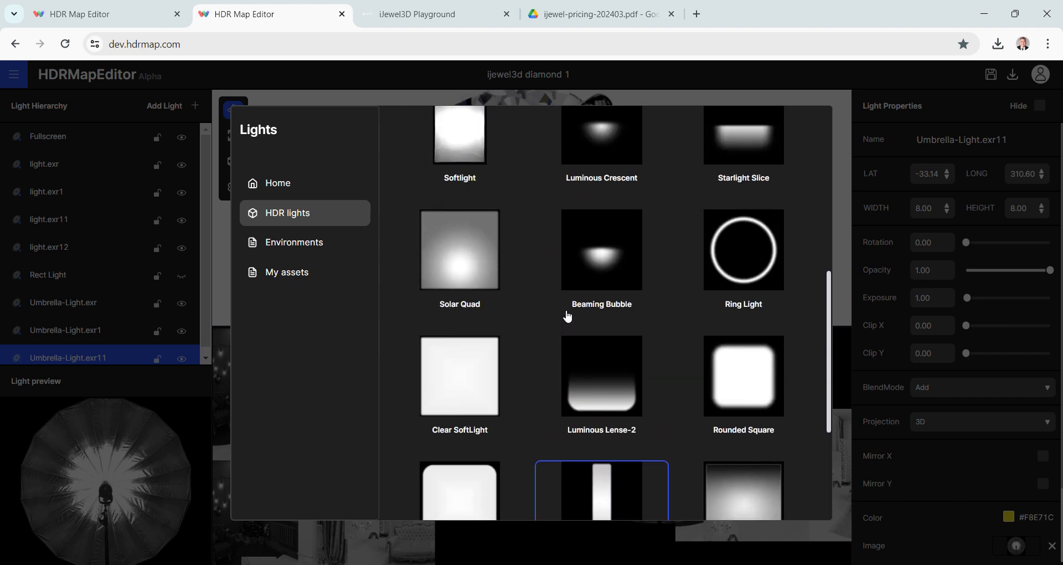
scroll(568, 315, down, 1)
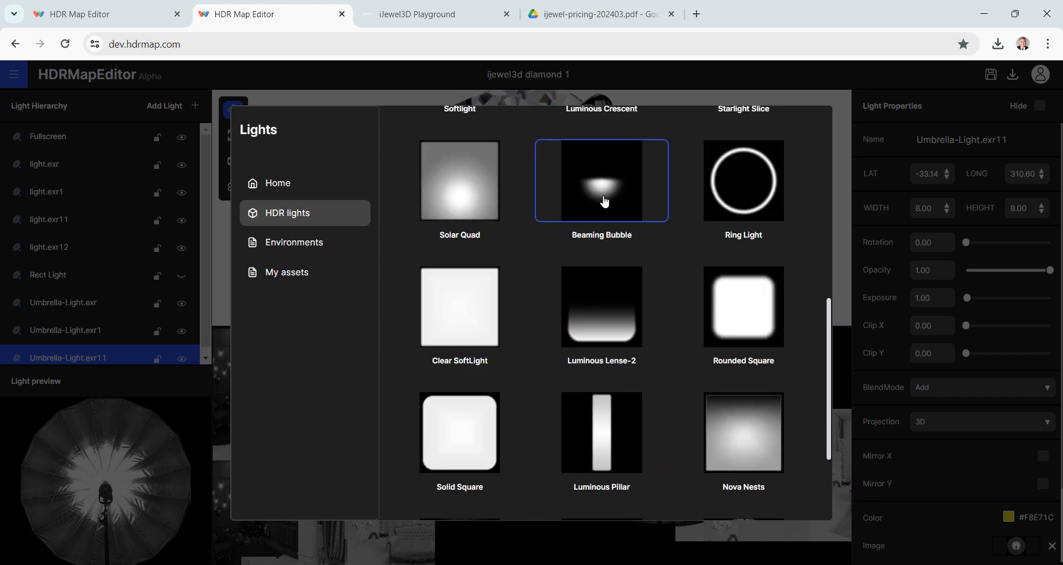
scroll(605, 202, down, 2)
scroll(603, 223, up, 3)
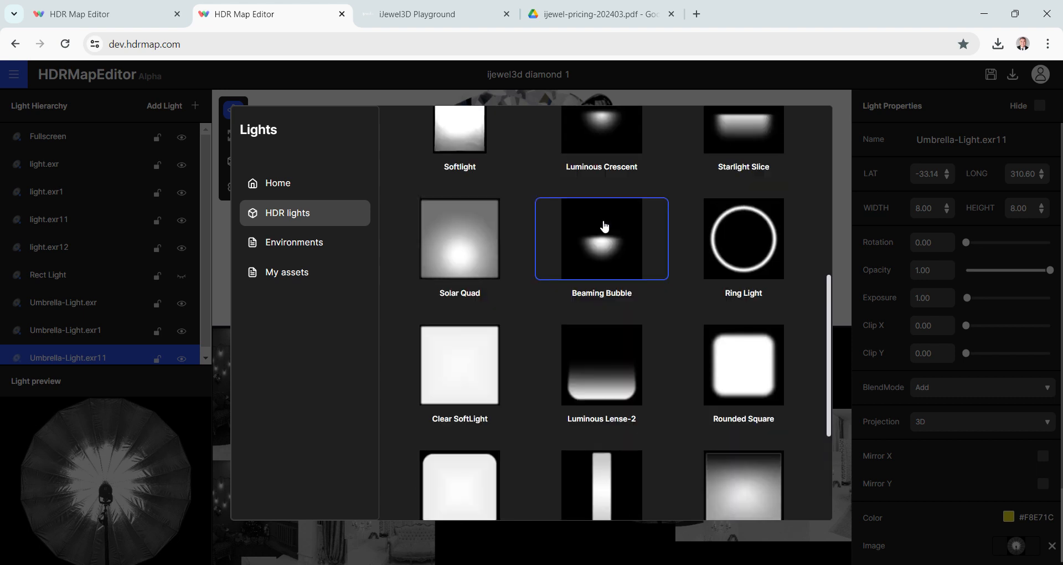
click(601, 254)
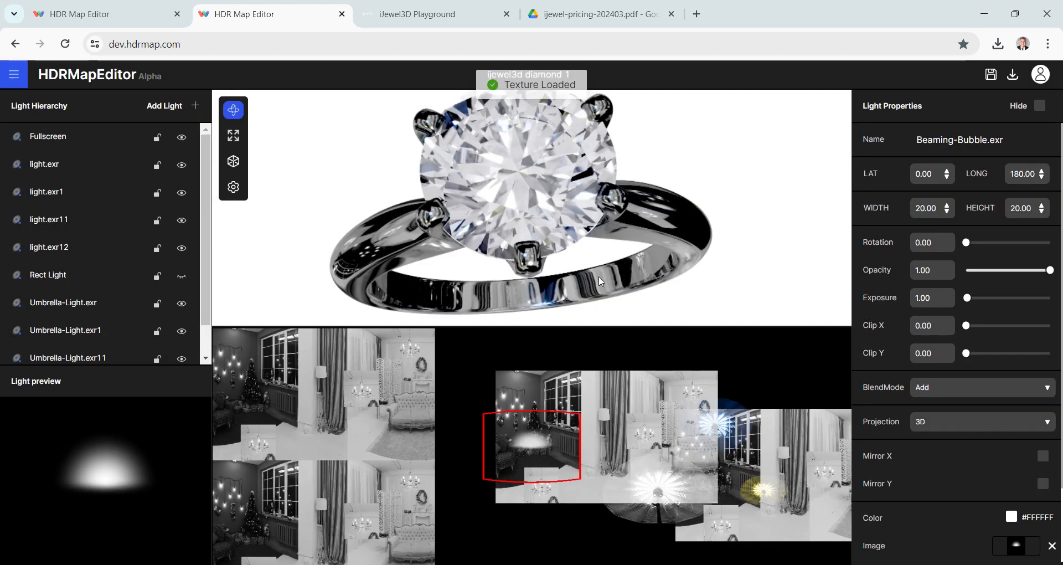
- Set the Beaming Bubble light's color to a soft turquoise, #7ADAC5
scroll(973, 332, down, 3)
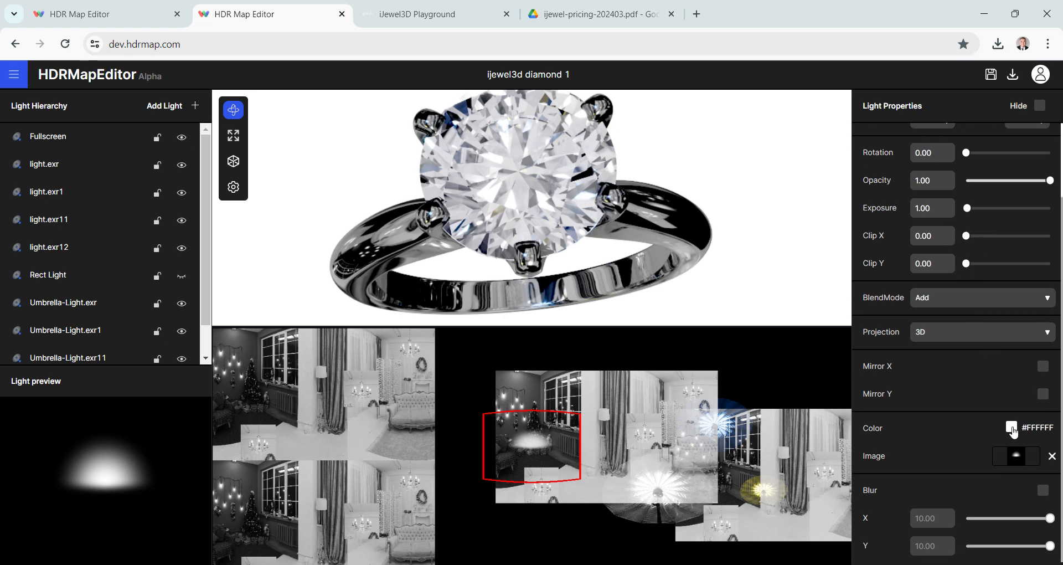
click(1011, 427)
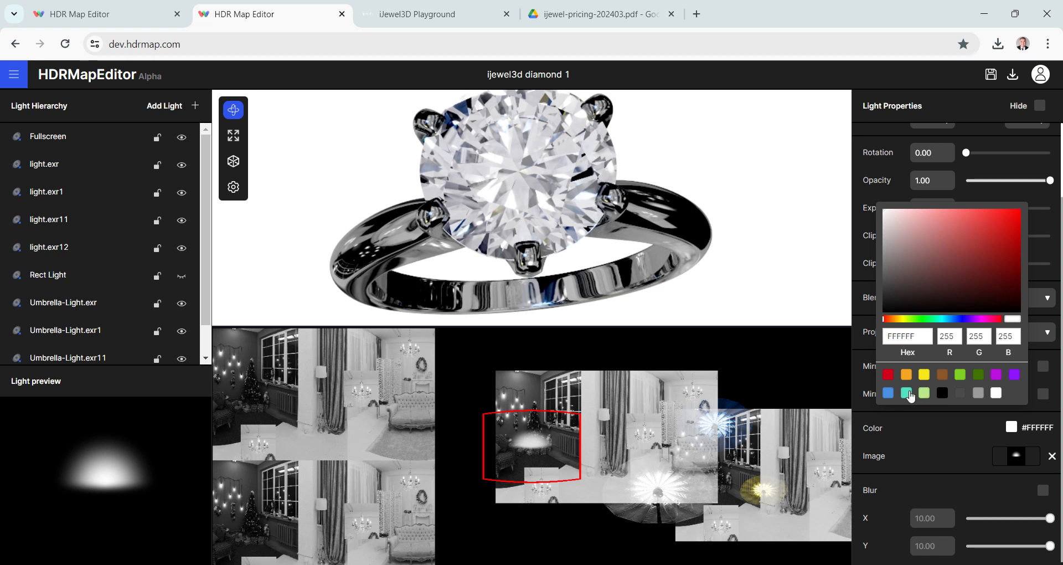
click(908, 393)
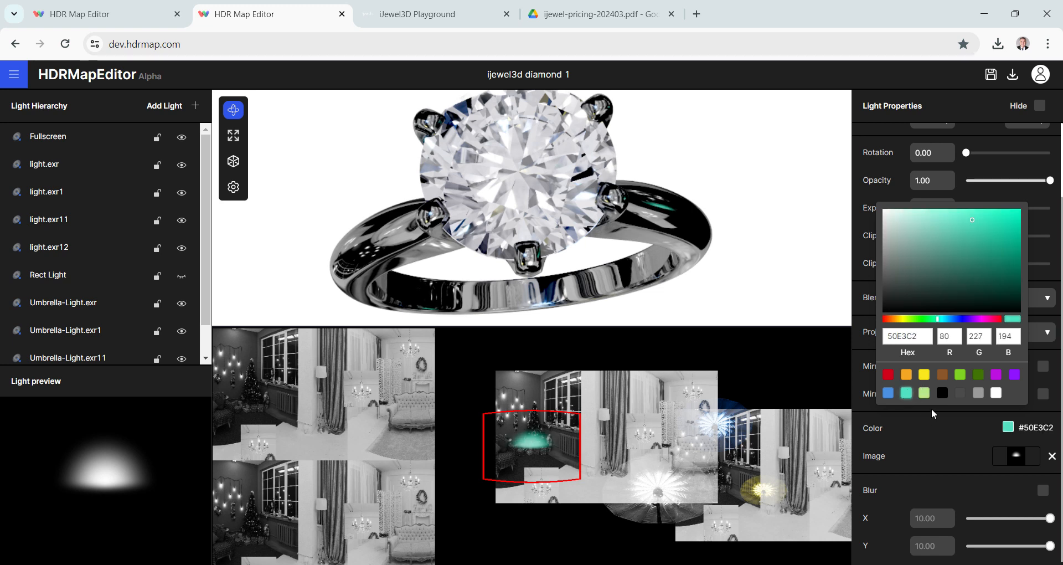
click(943, 223)
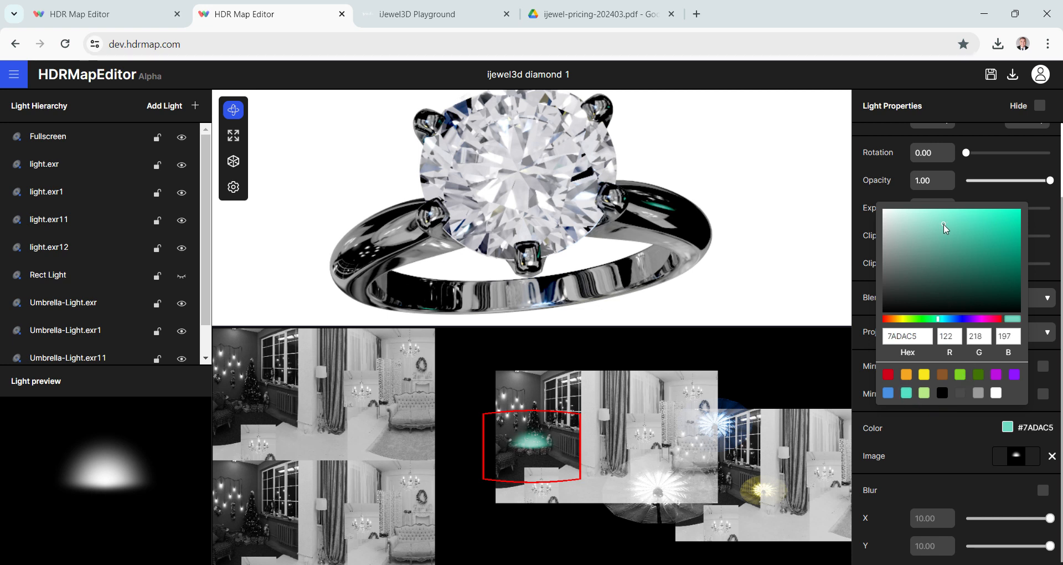
- Change the Beaming Bubble light's color to pale cyan #B4F8FF and reposition it to about latitude 23, longitude 308
click(946, 319)
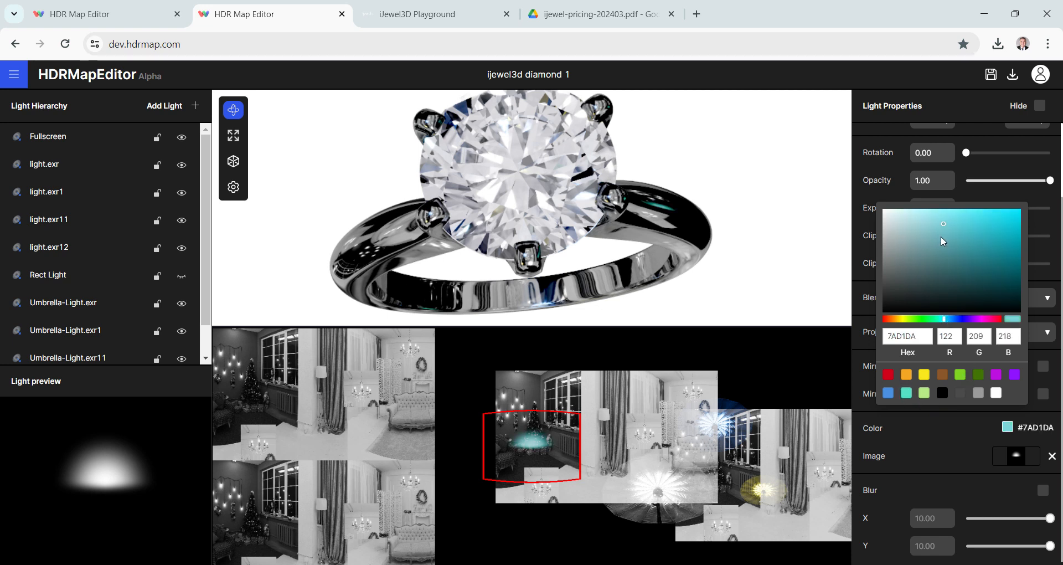
drag(920, 214, 924, 207)
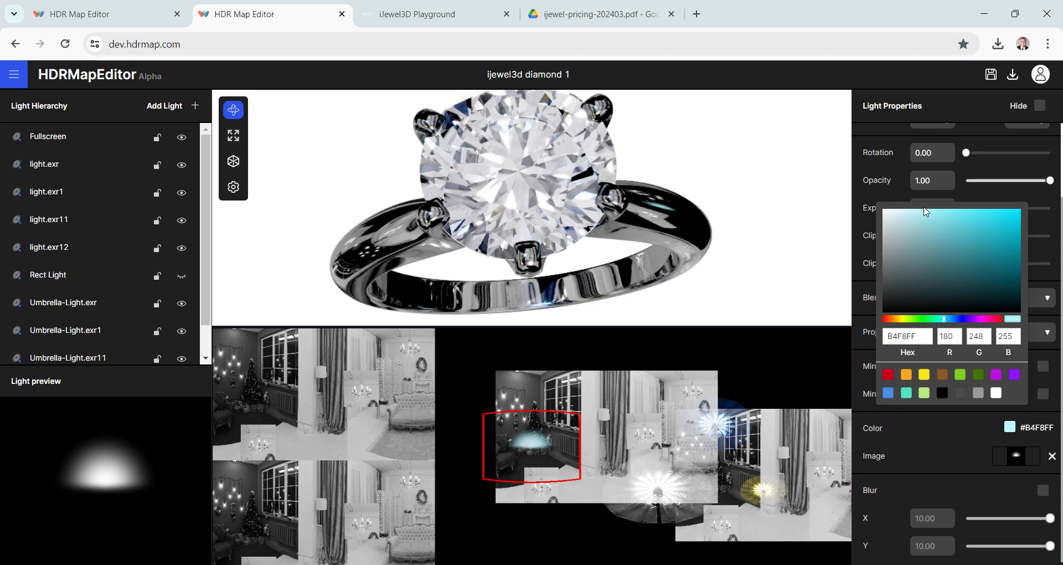
click(535, 445)
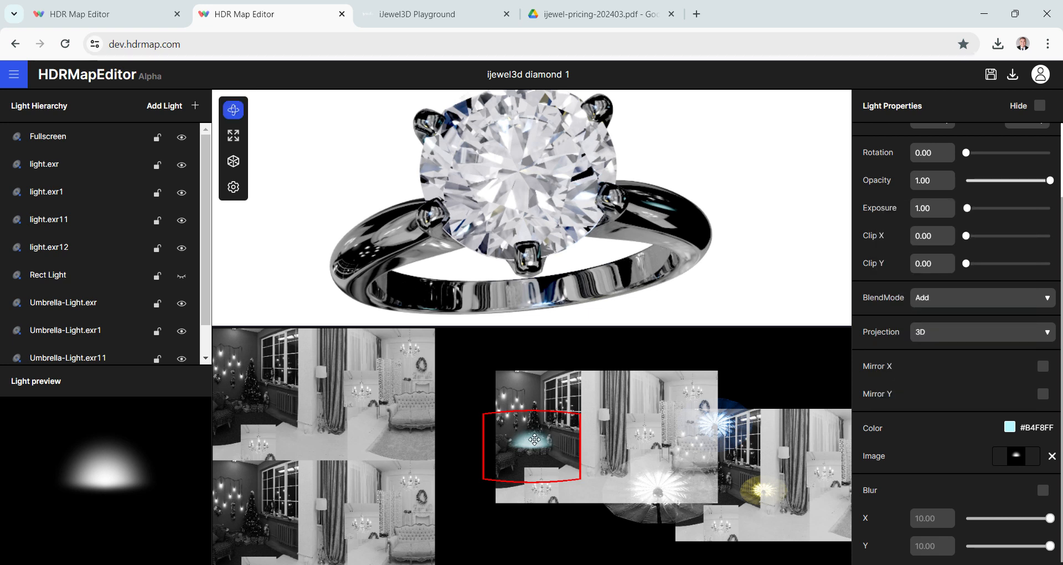
drag(535, 445, 760, 416)
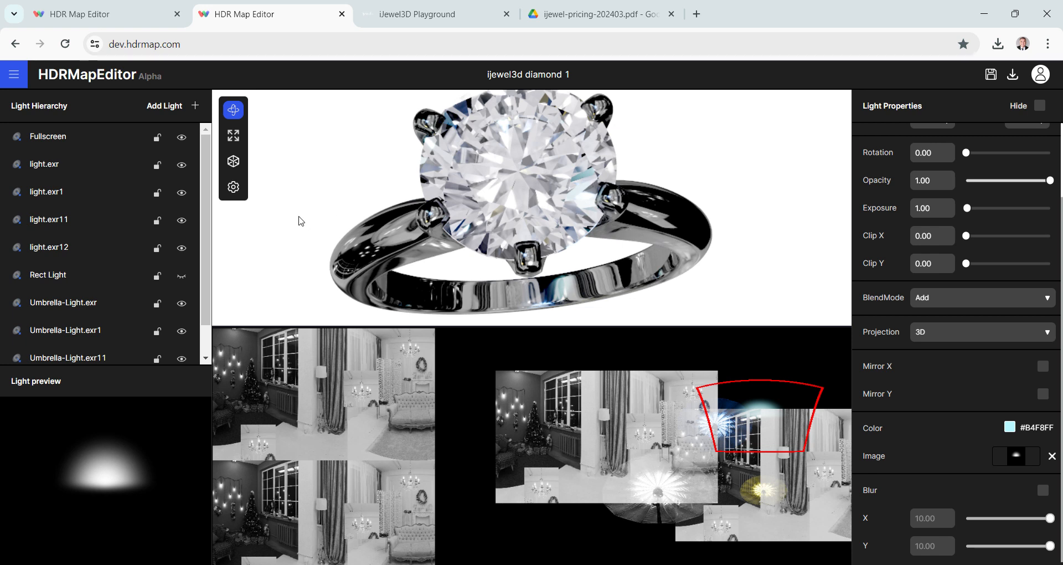
- Duplicate the pale cyan Beaming Bubble light and set the copy's rotation to 180
right_click(108, 352)
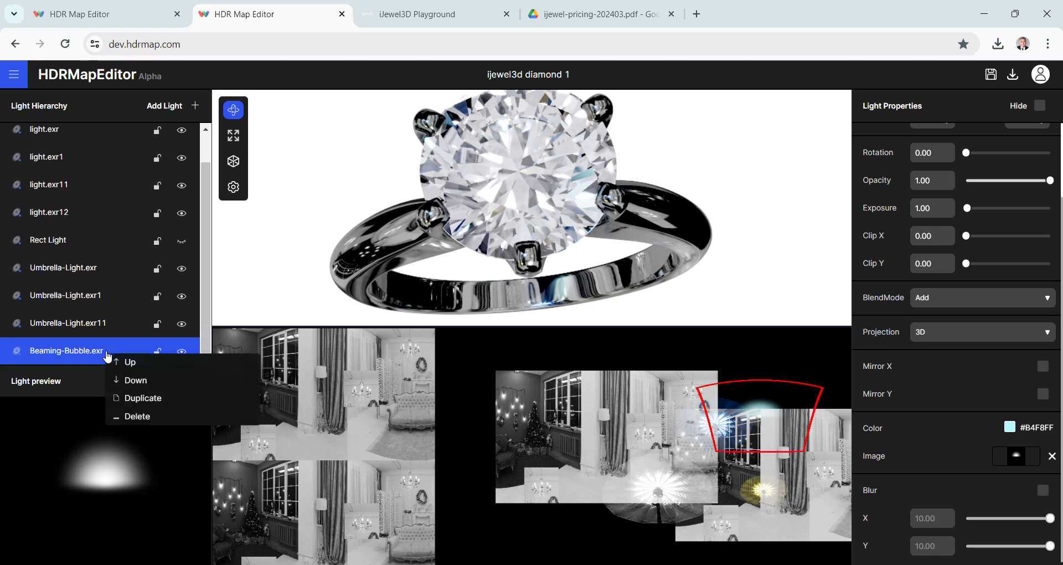
click(141, 398)
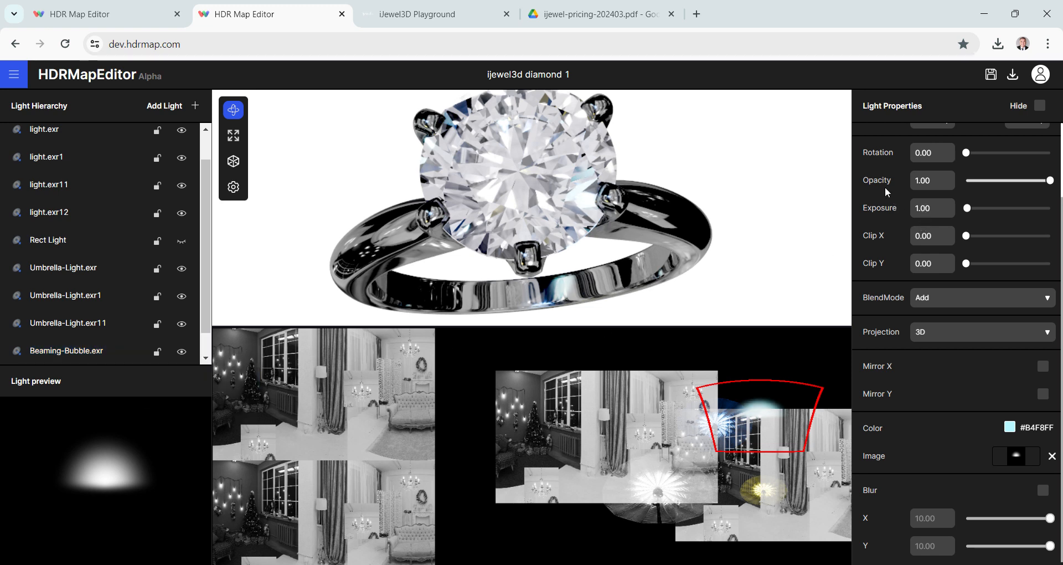
scroll(930, 198, up, 2)
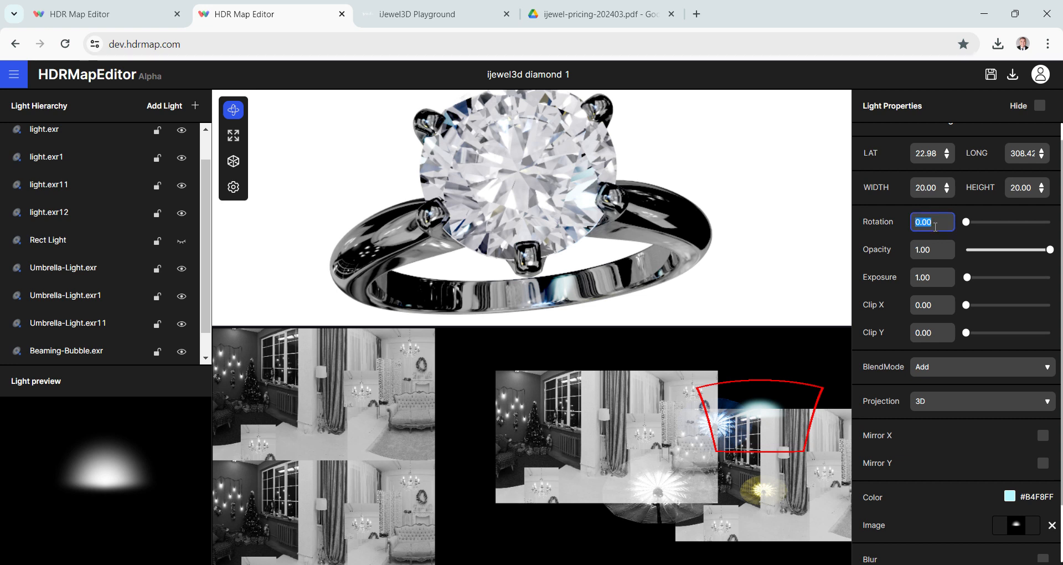
text(180)
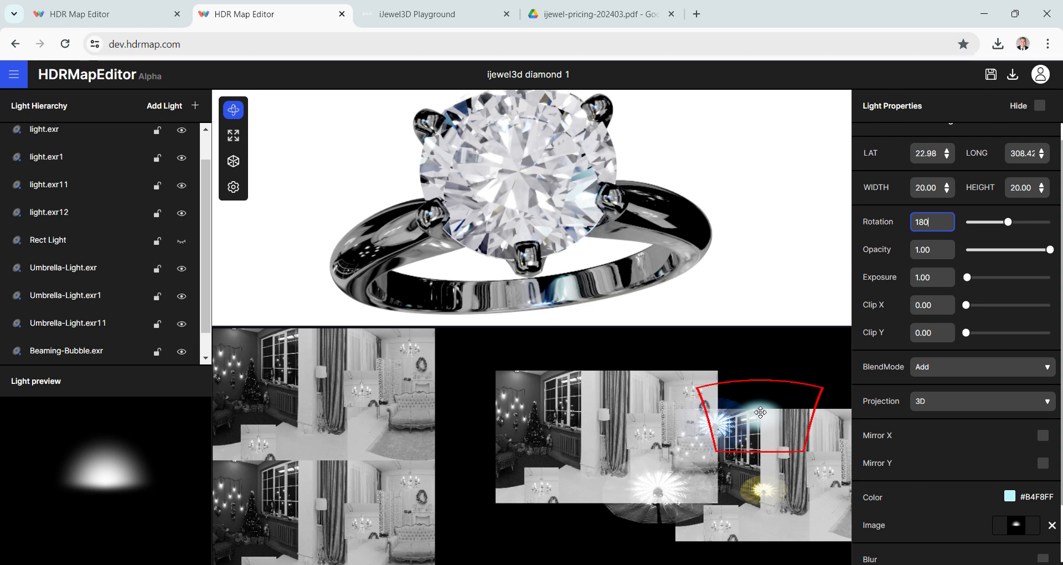
- Move the rotated Beaming Bubble light to about latitude 38, longitude 309 and color it pale green, #AEEDCC
drag(760, 412, 760, 396)
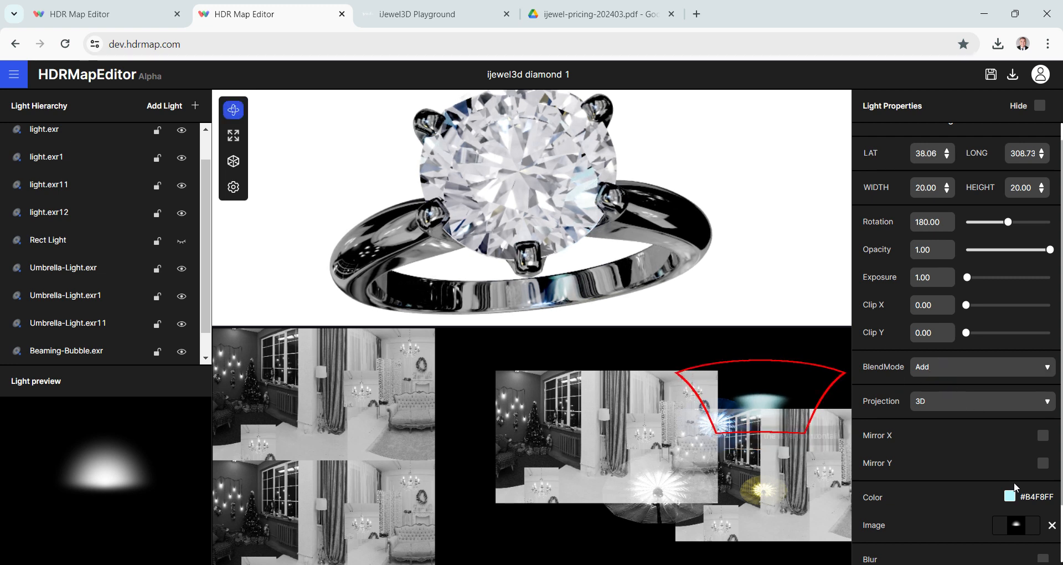
click(1010, 496)
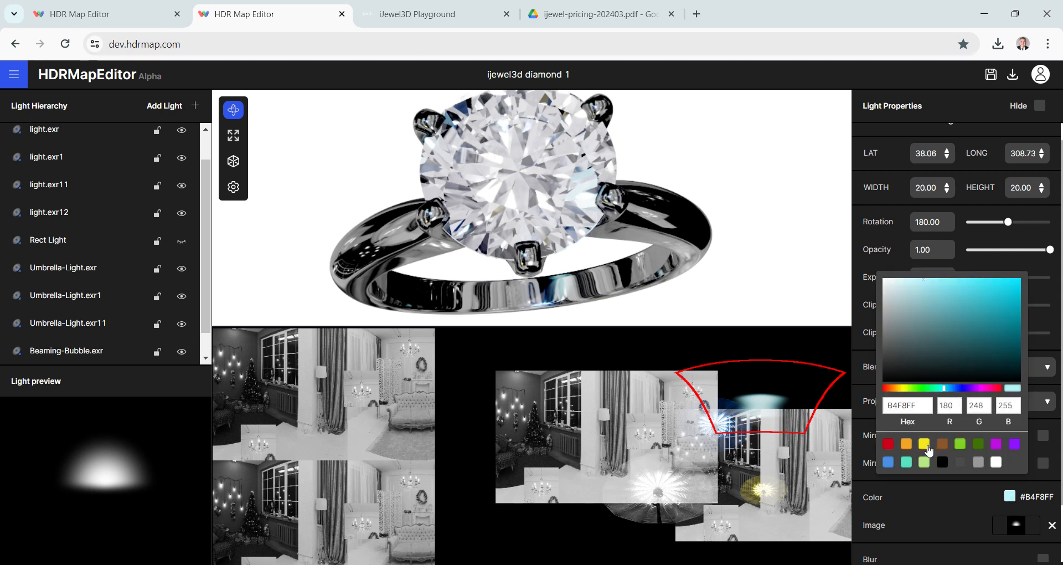
click(907, 444)
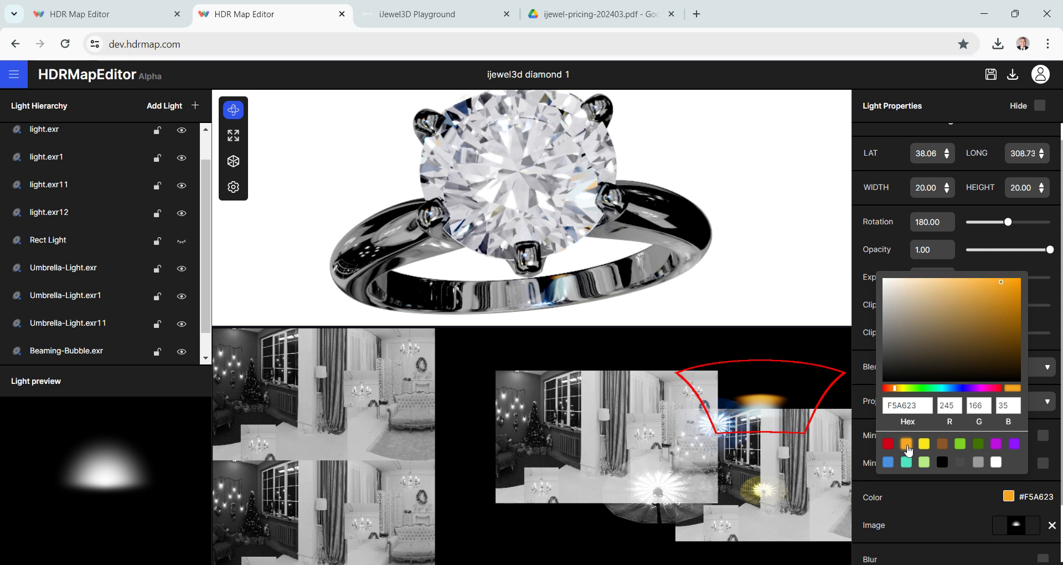
drag(945, 387, 934, 388)
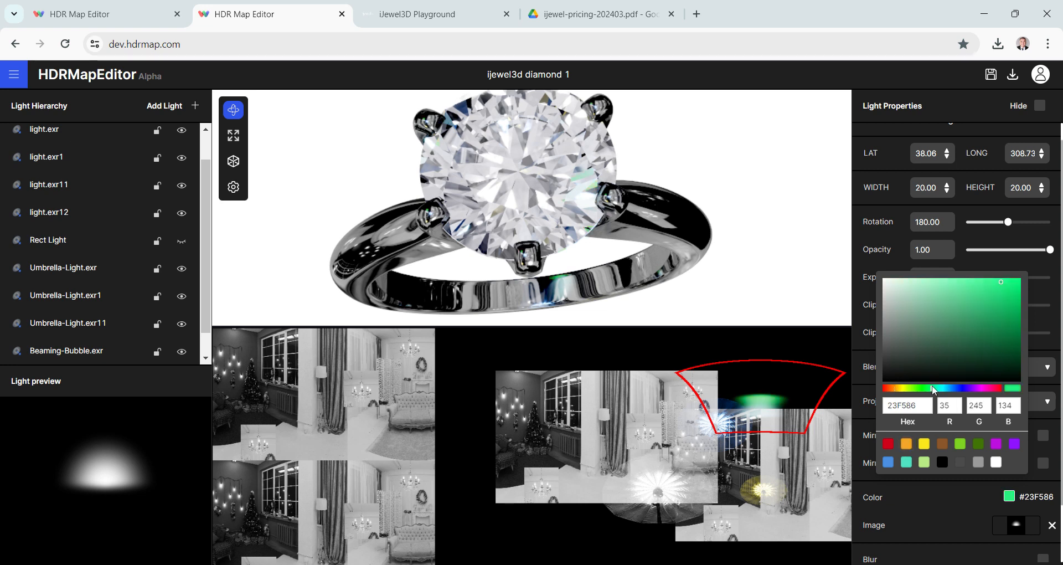
click(919, 286)
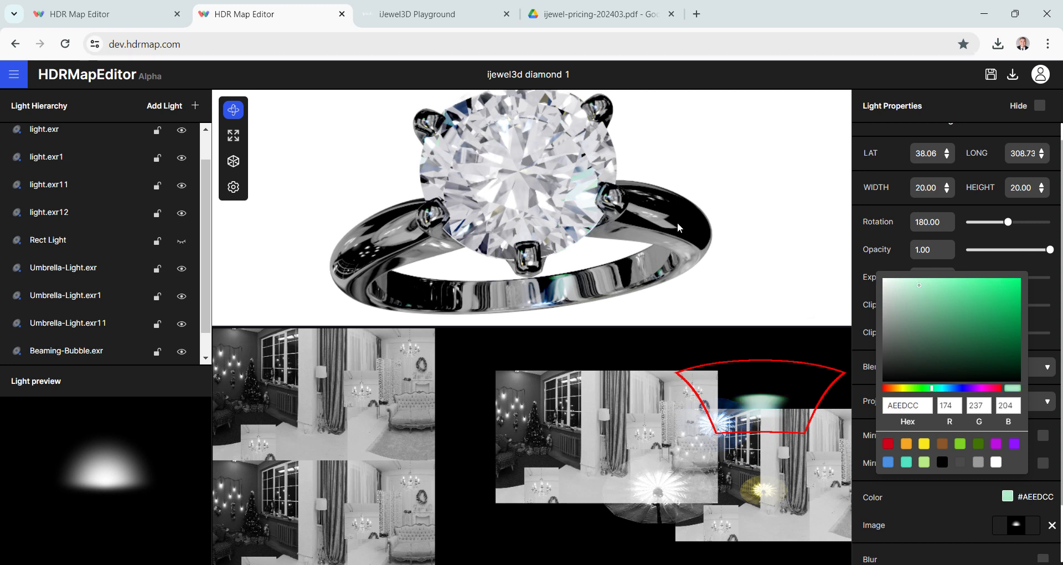
- Check the ring's reflections from several angles and set the pale green Beaming Bubble light's exposure to 2
drag(627, 224, 649, 219)
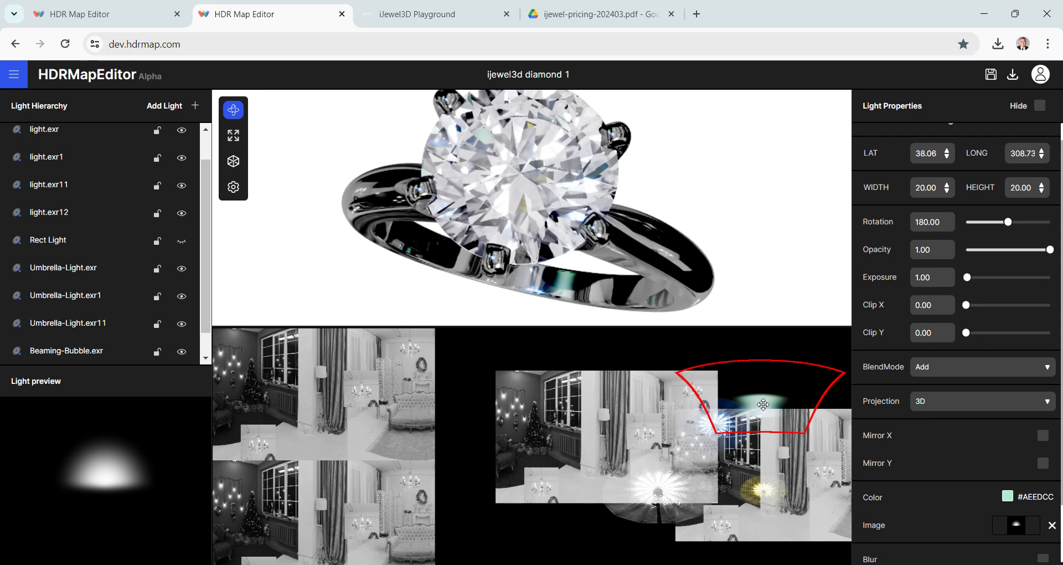
drag(581, 229, 541, 192)
scroll(530, 194, up, 5)
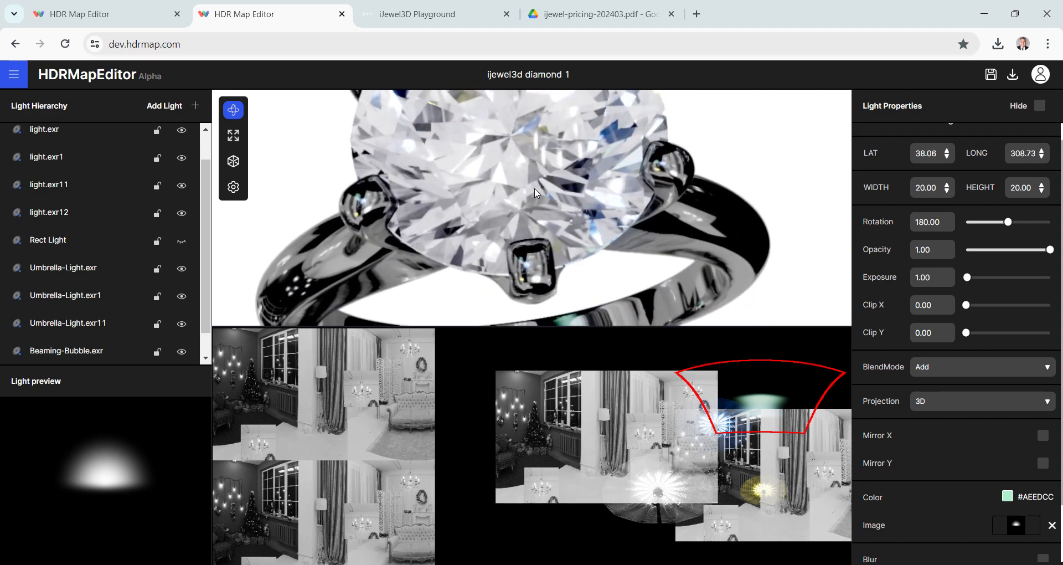
scroll(541, 191, down, 3)
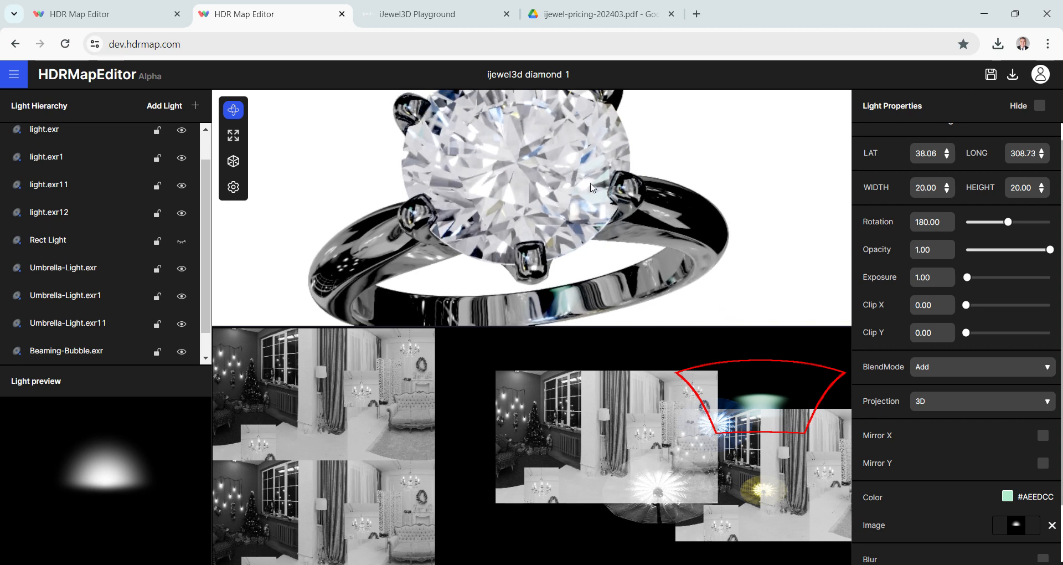
mouse_move(508, 173)
mouse_down()
mouse_move(510, 184)
mouse_move(510, 169)
mouse_up()
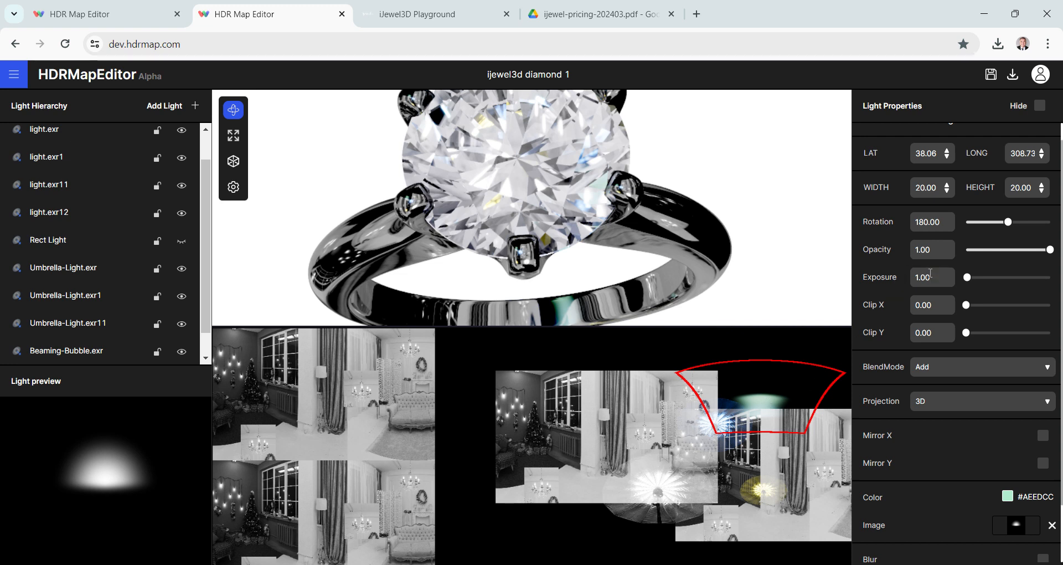
click(936, 274)
text(2)
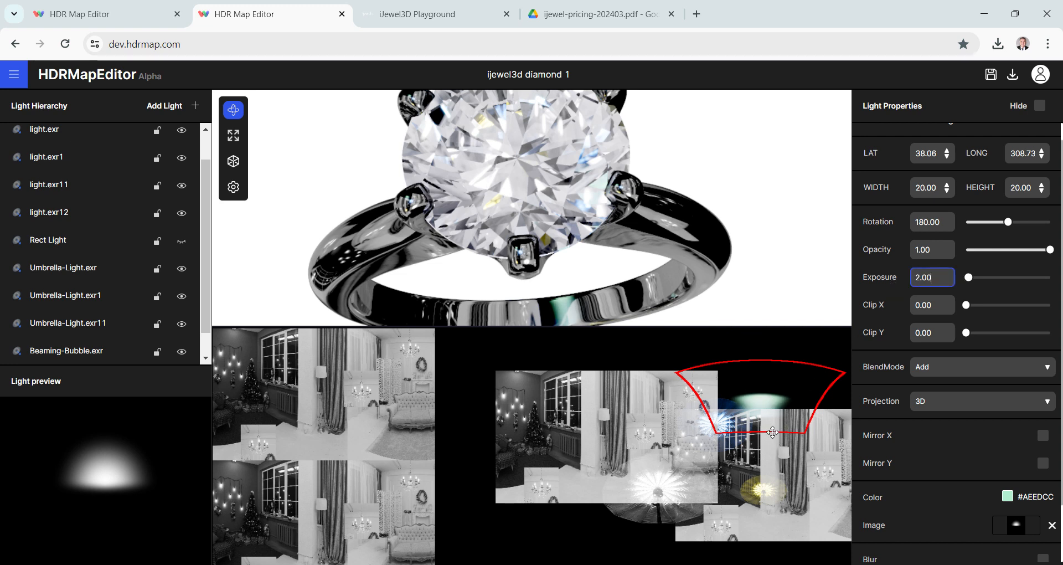
mouse_move(588, 185)
mouse_down()
mouse_move(568, 202)
mouse_move(581, 184)
mouse_move(599, 191)
mouse_up()
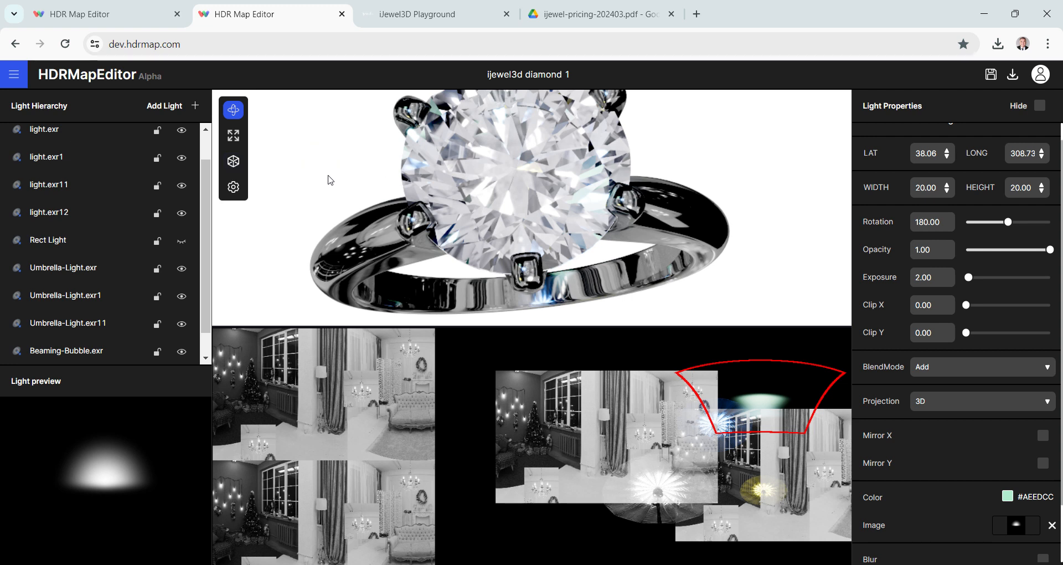
- Add a Rect Light and place it at about latitude 15, longitude 276
click(174, 111)
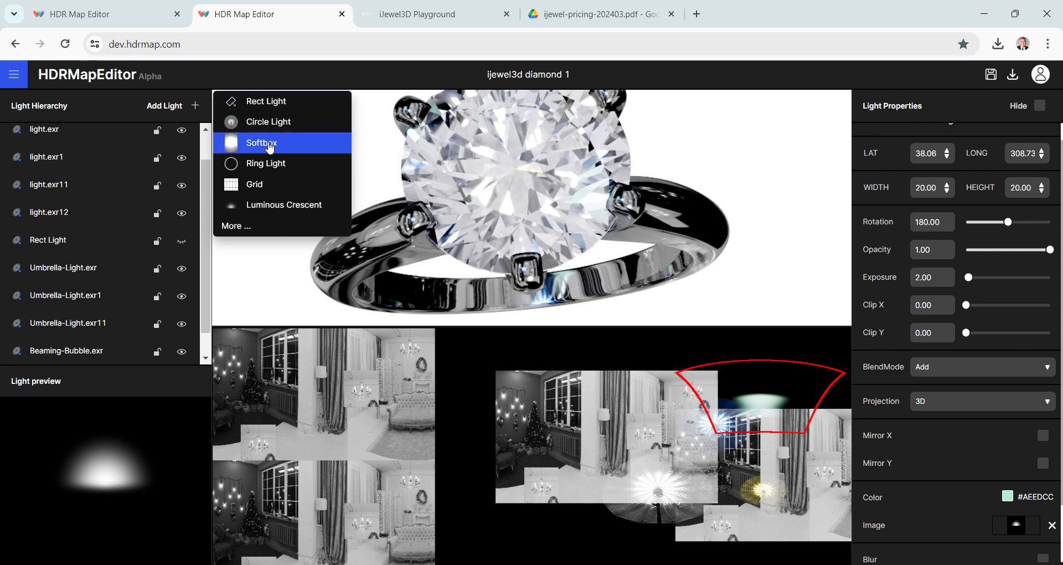
click(266, 102)
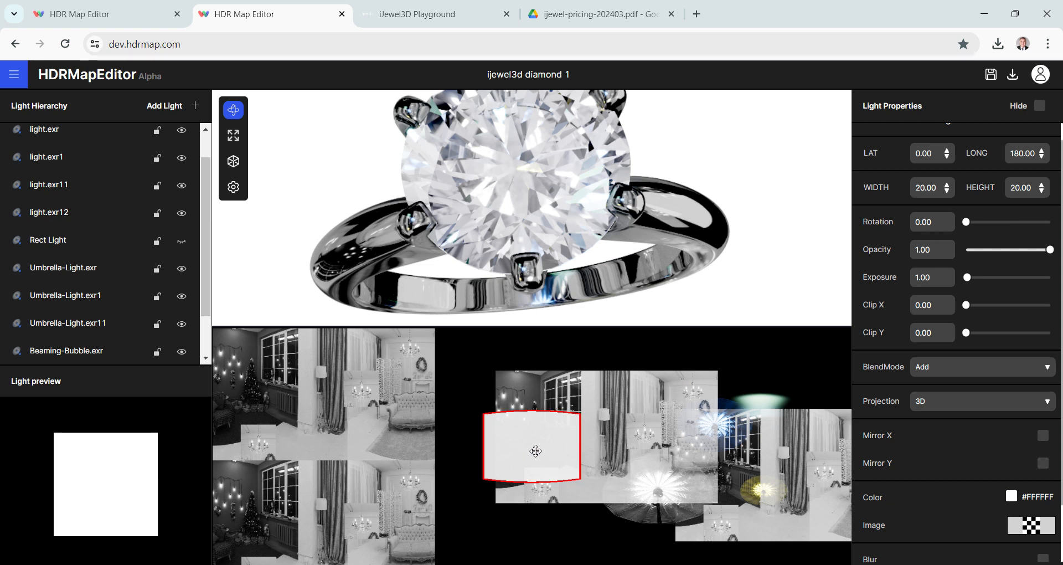
drag(534, 454, 704, 433)
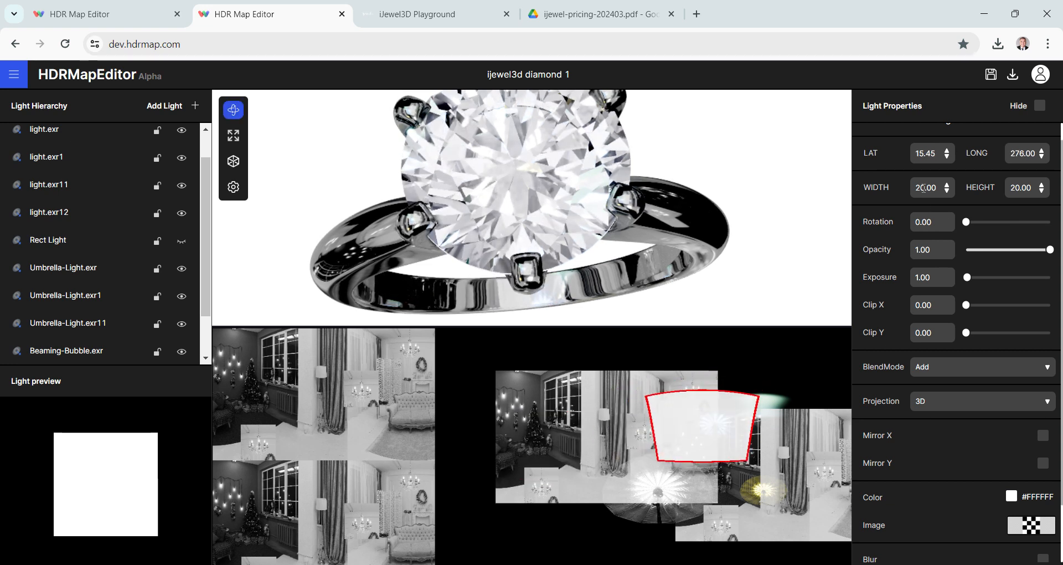
- Set the new Rect Light's width and height to 5
double_click(923, 188)
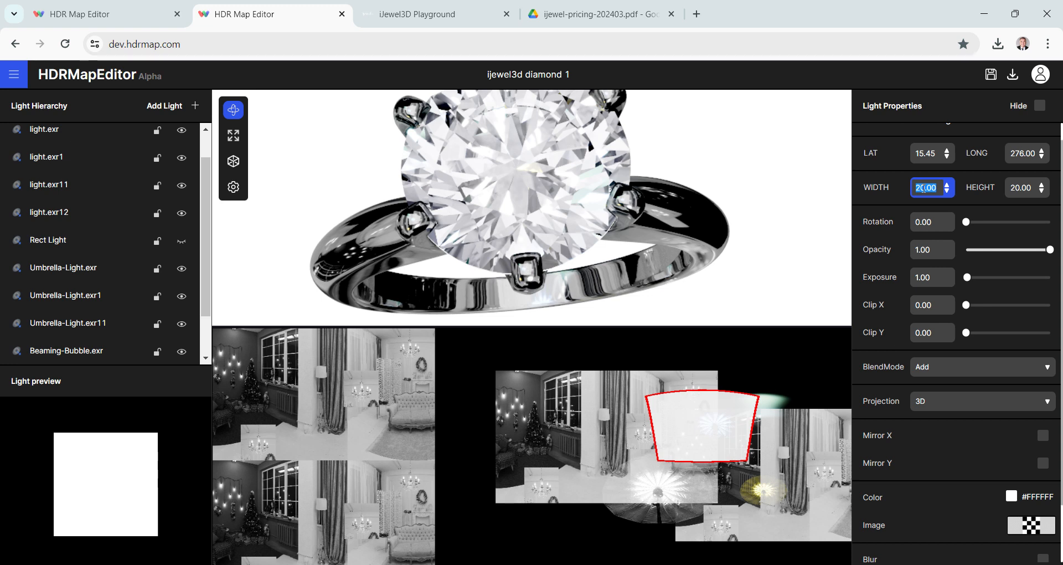
text(5)
double_click(1018, 188)
text(5)
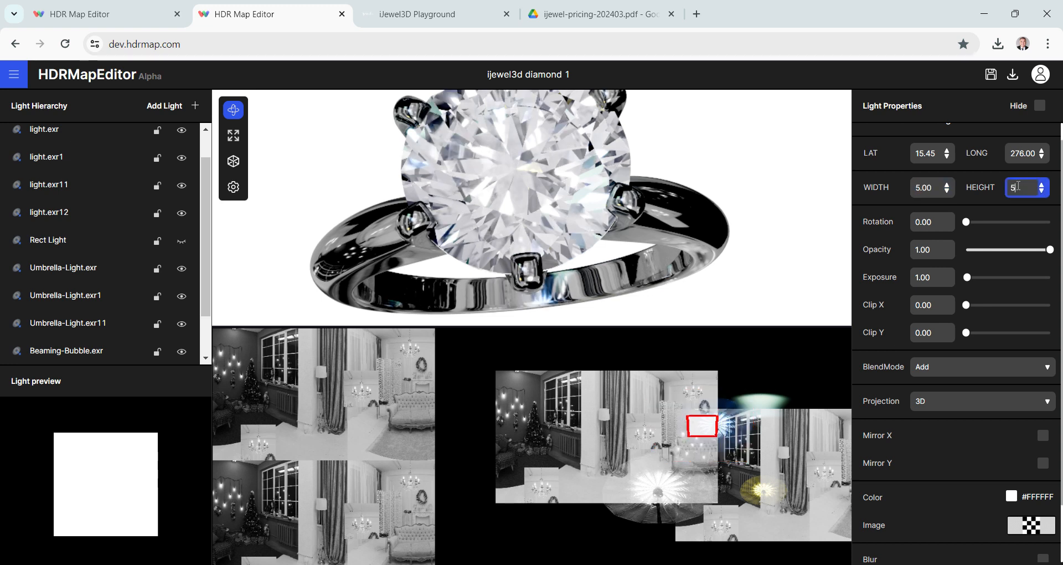
- Color the small Rect Light red, #D0021B, and move it to about latitude 4, longitude 259
click(1011, 500)
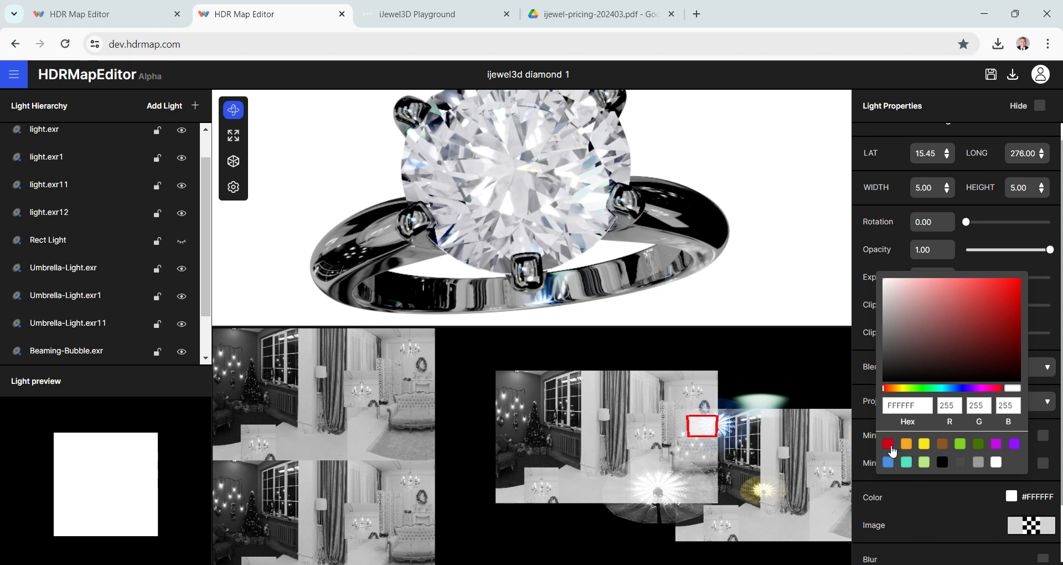
click(888, 444)
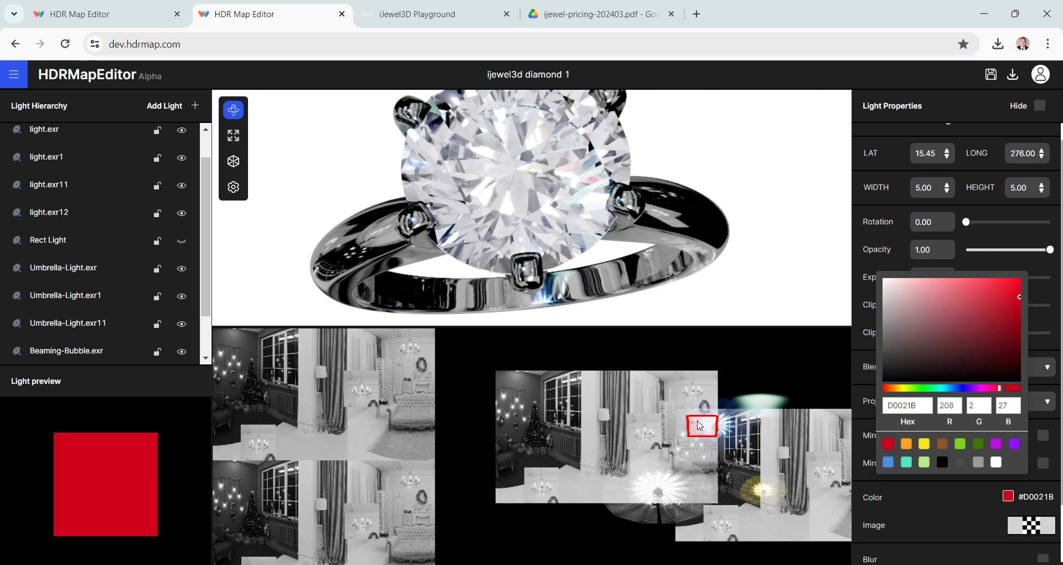
click(699, 426)
drag(700, 426, 672, 441)
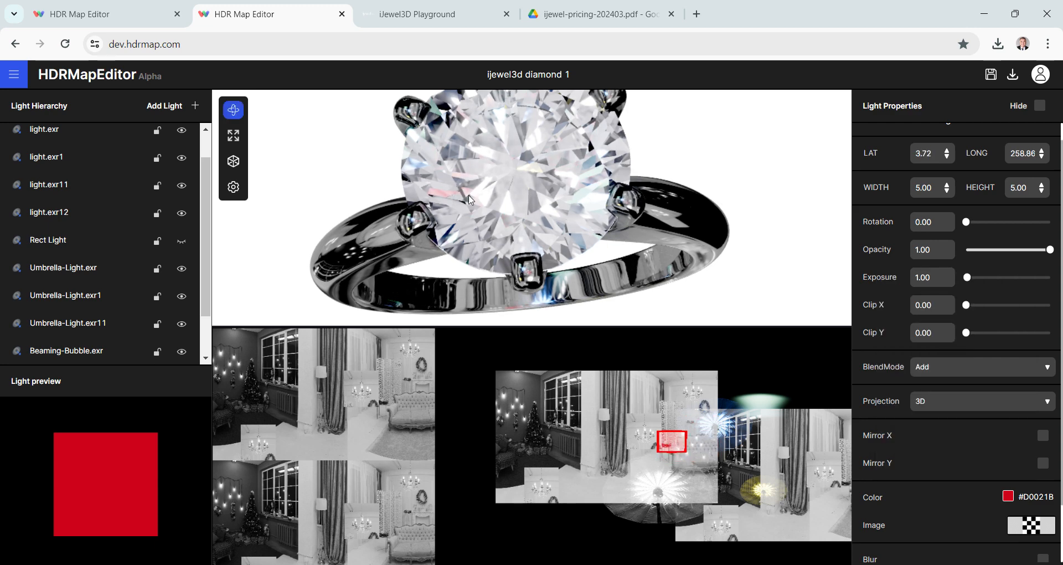
drag(508, 182, 508, 193)
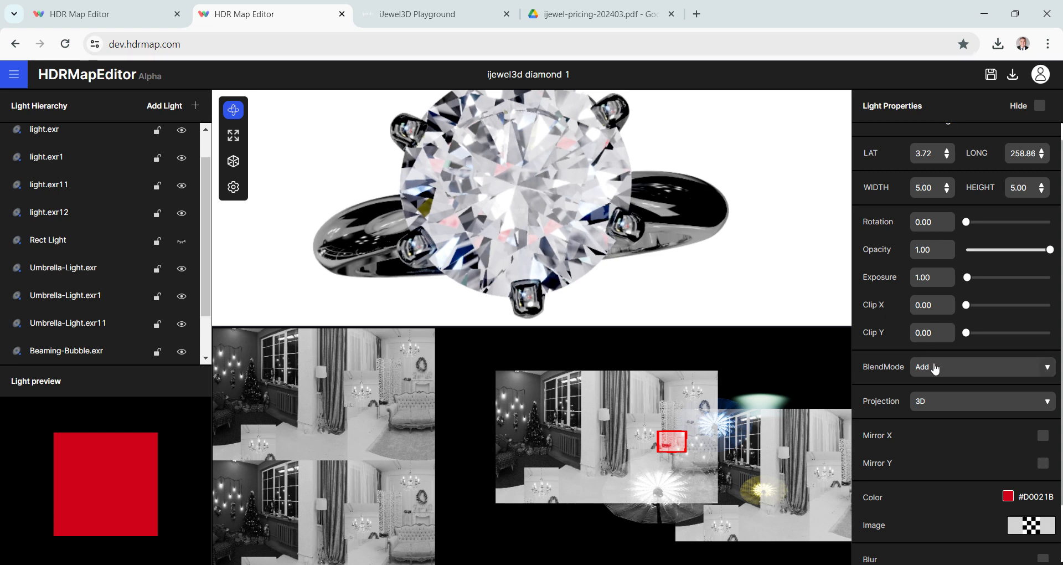
- Try the Multiply, Normal and None blend modes on the red Rect Light and settle on Multiply
click(934, 369)
click(937, 411)
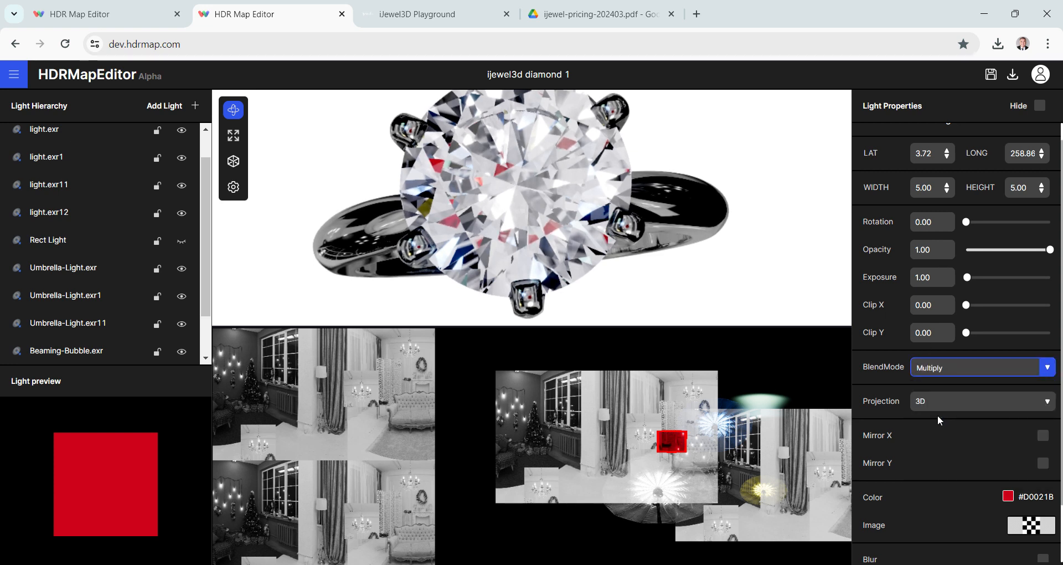
click(948, 371)
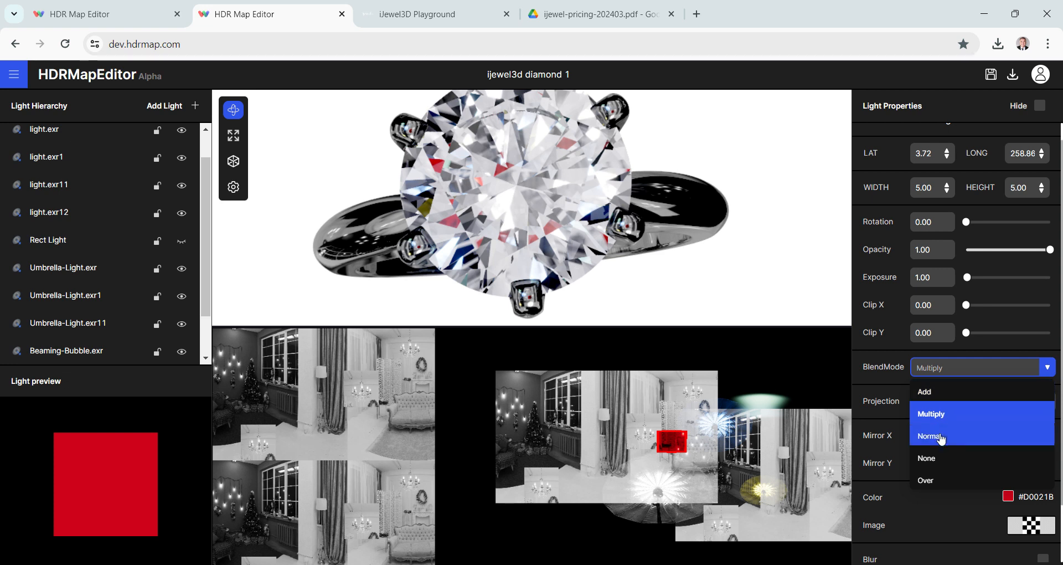
click(942, 435)
click(945, 370)
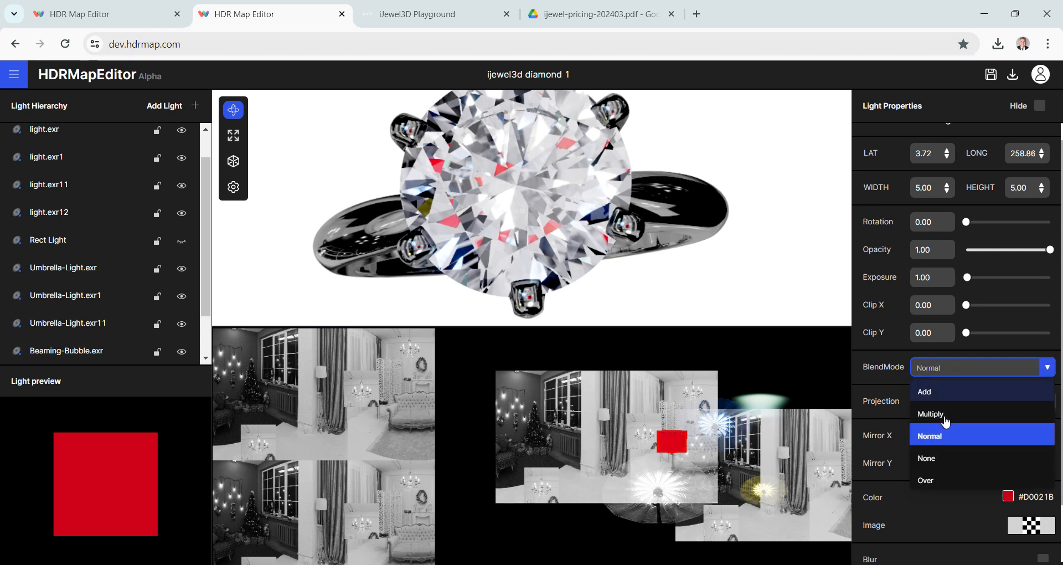
click(936, 464)
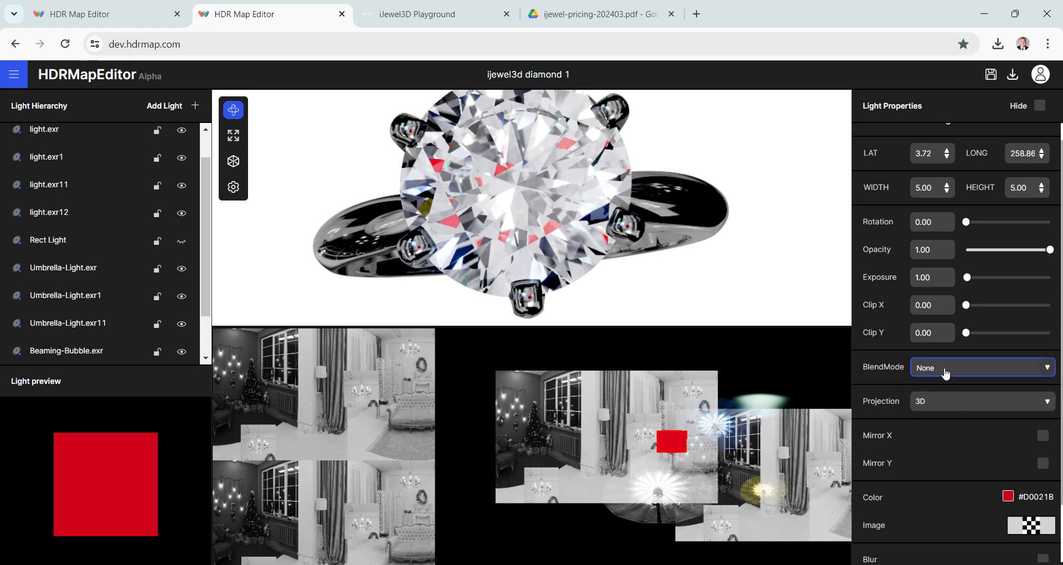
click(944, 370)
click(946, 417)
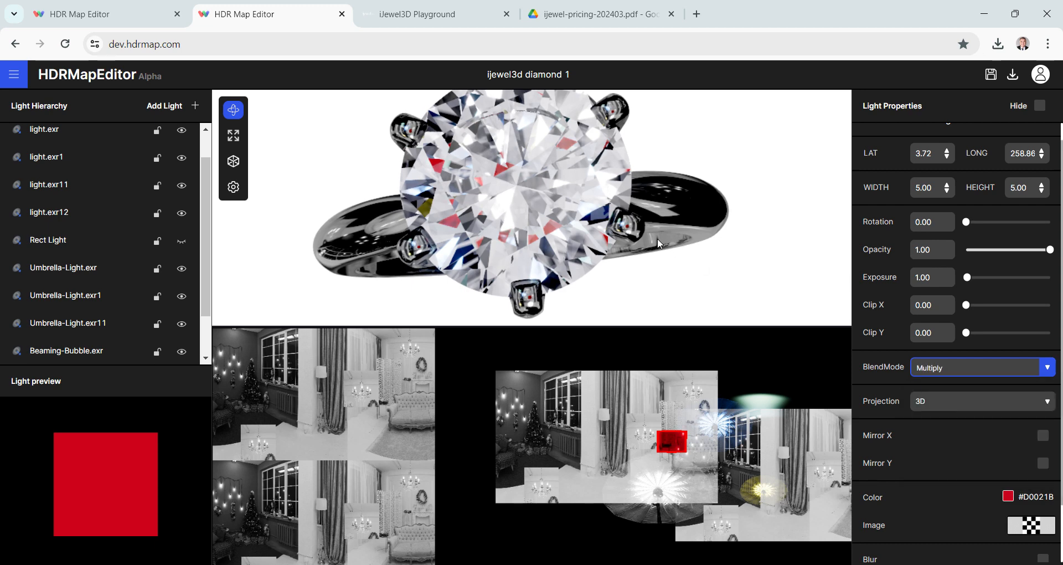
- Check the red reflections in the diamond and darken the Rect Light's color to #B62032
drag(658, 243, 586, 283)
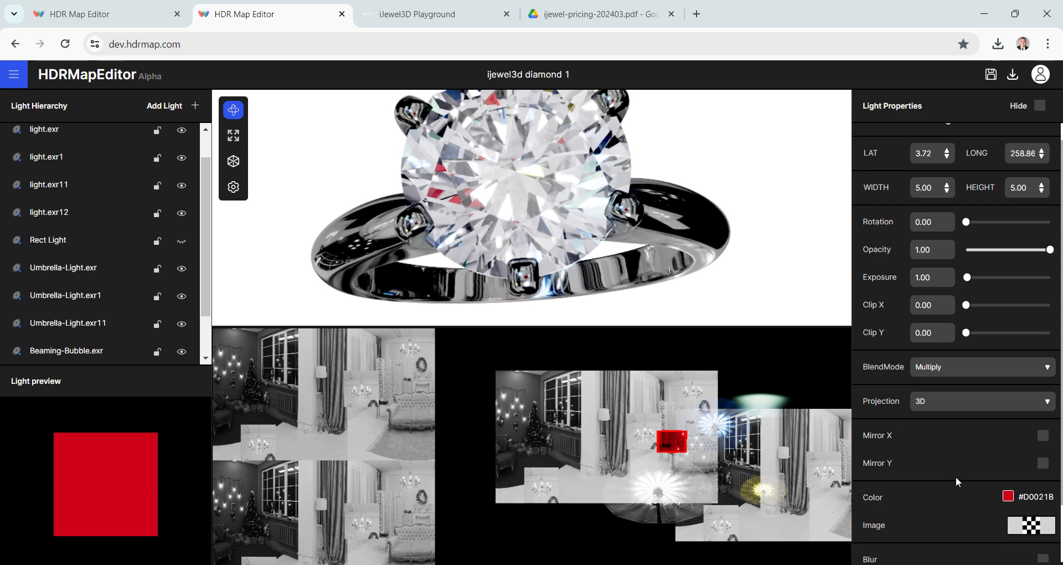
mouse_move(599, 190)
mouse_down()
mouse_move(576, 211)
mouse_move(595, 187)
mouse_up()
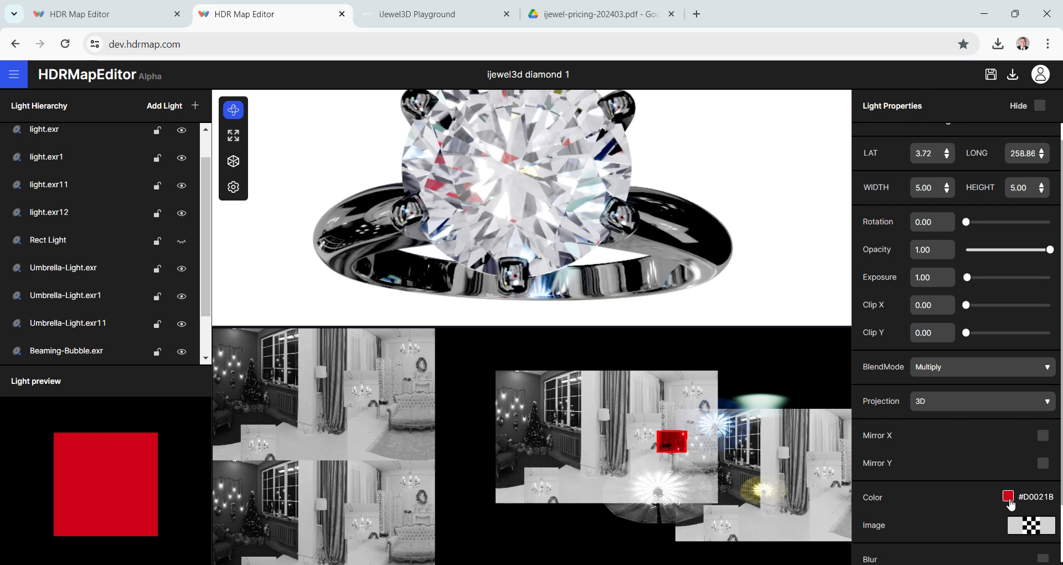
click(1008, 496)
click(997, 308)
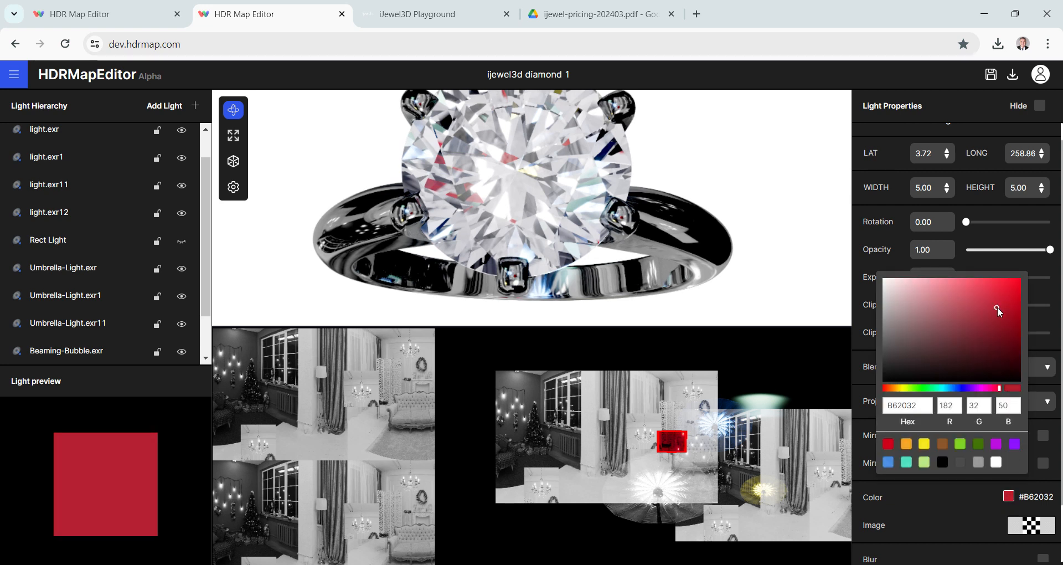
- Shift the small Rect Light's color to #B6205B, check the ring's reflections, and hide that light
click(995, 388)
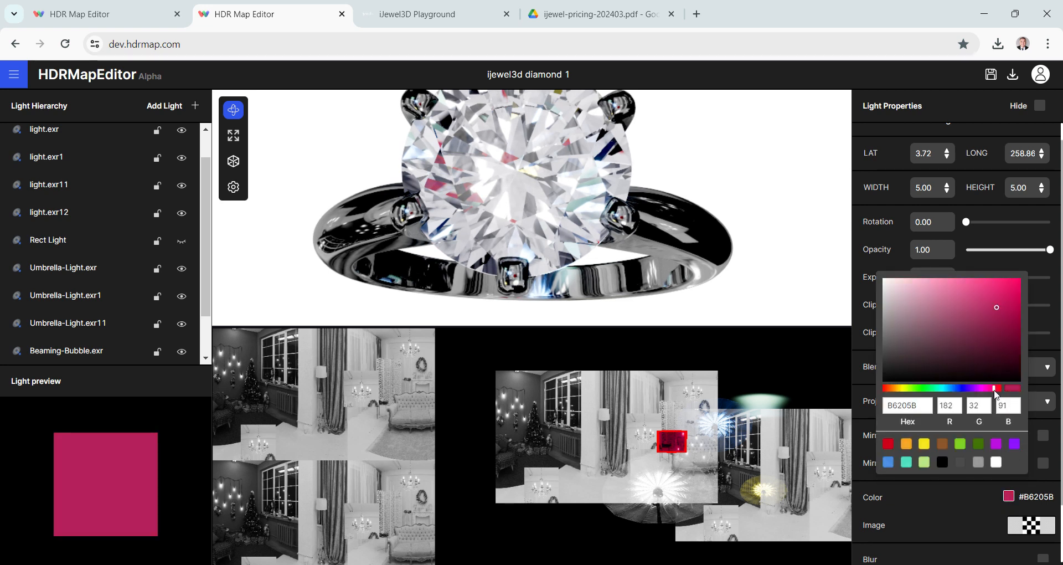
click(640, 215)
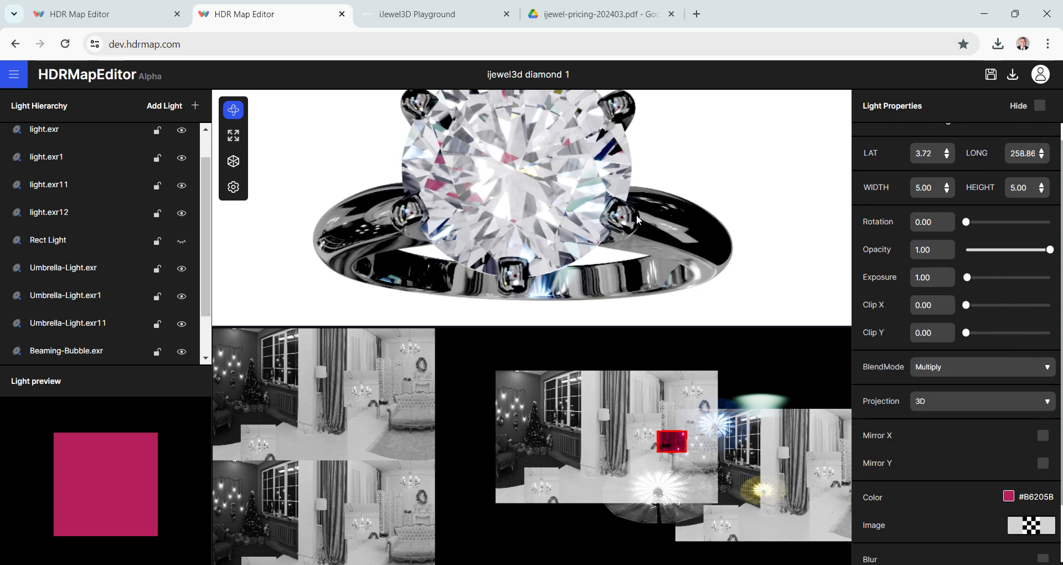
drag(638, 215, 633, 220)
scroll(639, 212, down, 5)
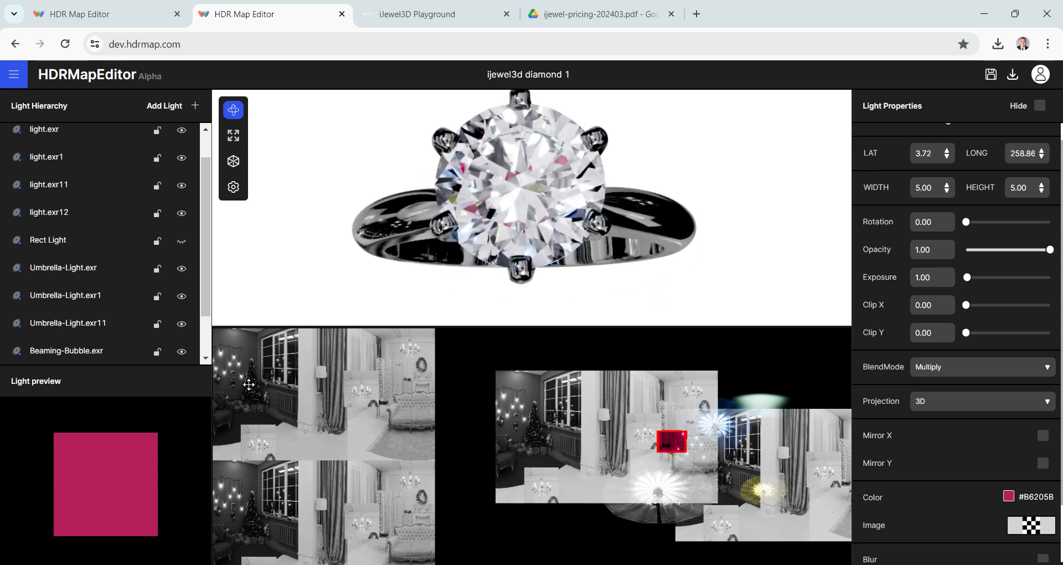
scroll(107, 253, down, 1)
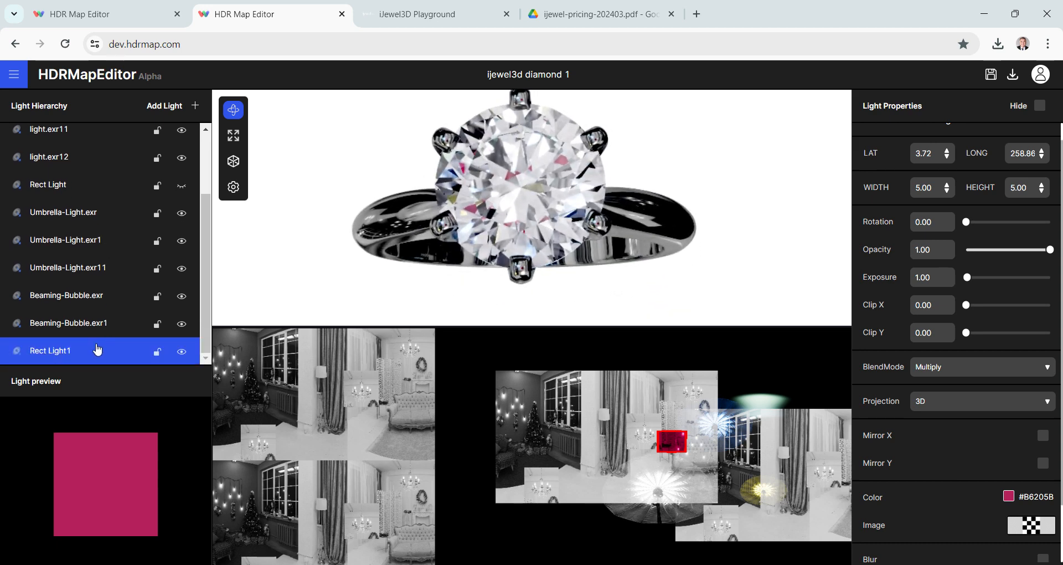
click(185, 352)
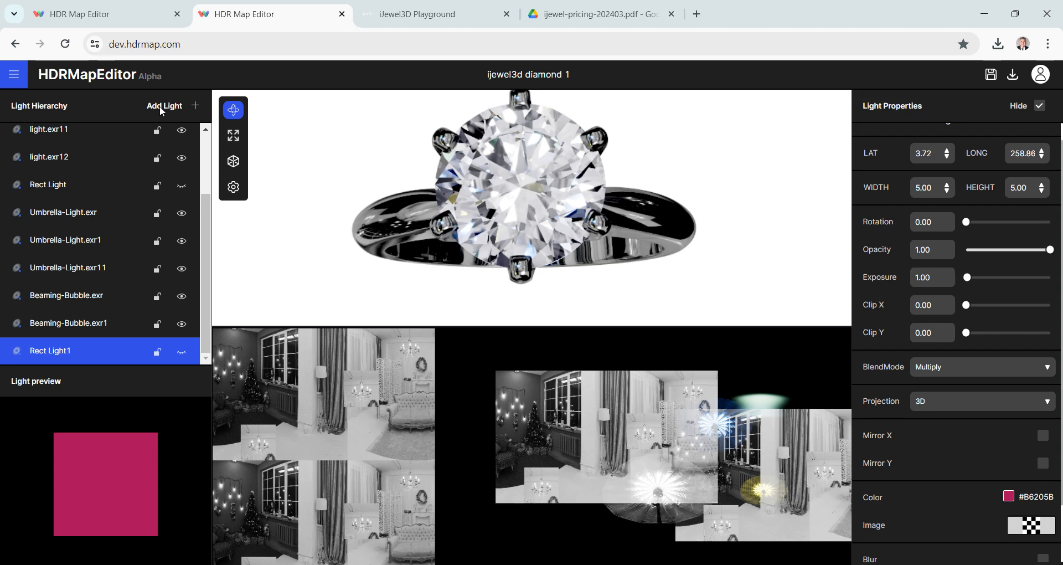
- Add an Umbrella Light from the HDR lights library to the environment map
click(162, 109)
click(230, 225)
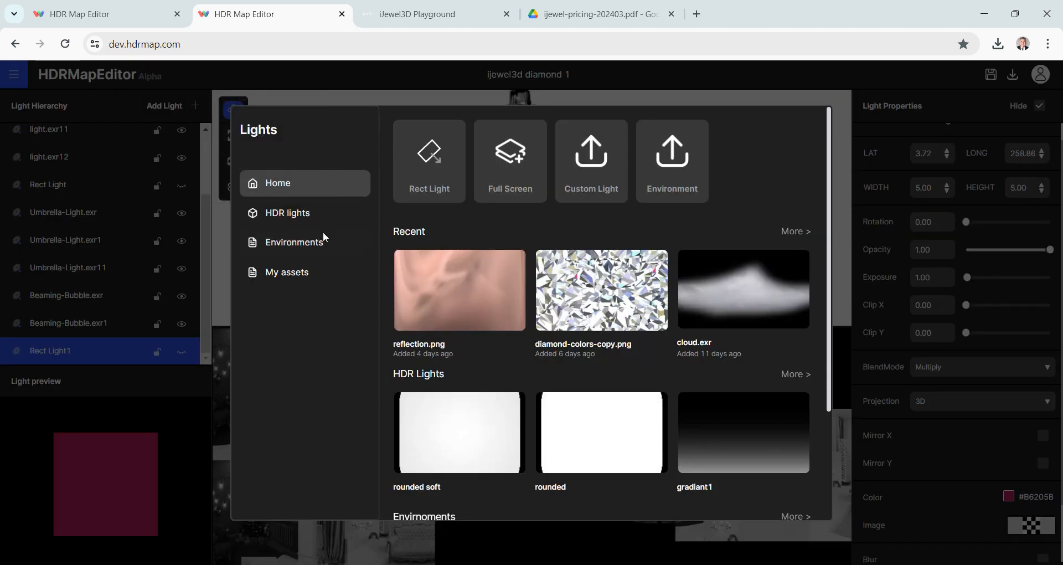
click(310, 214)
scroll(534, 328, down, 10)
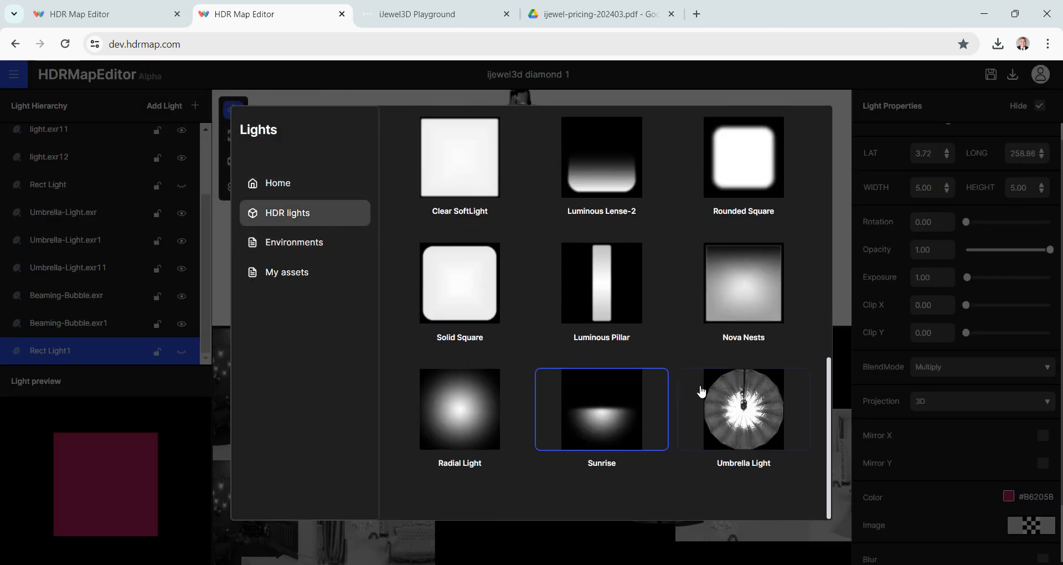
click(750, 426)
- Color the new Umbrella Light red, #D0021B, and move it just above the blue light in the map
scroll(1018, 413, down, 2)
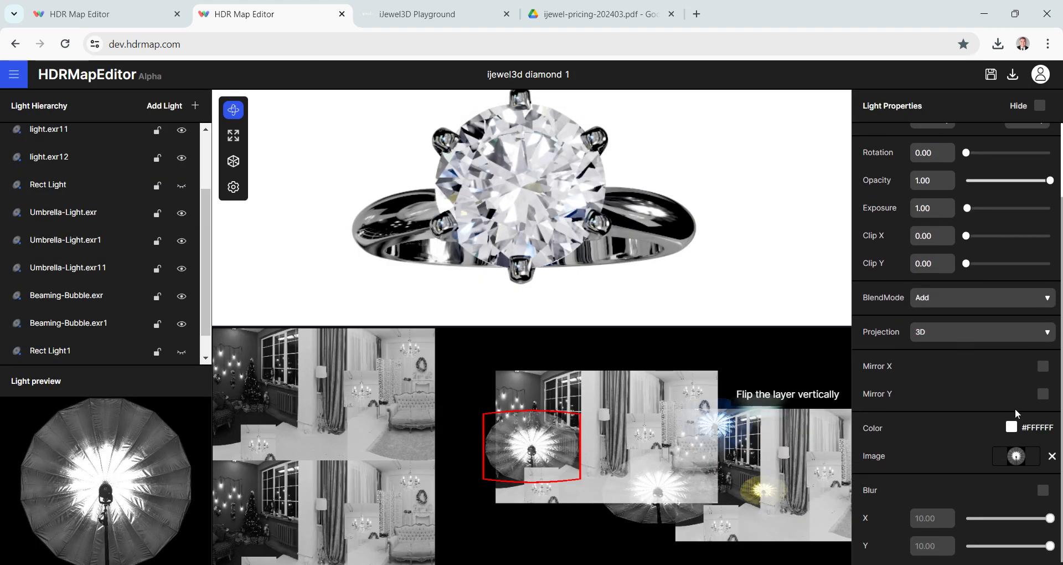
click(1012, 427)
click(888, 375)
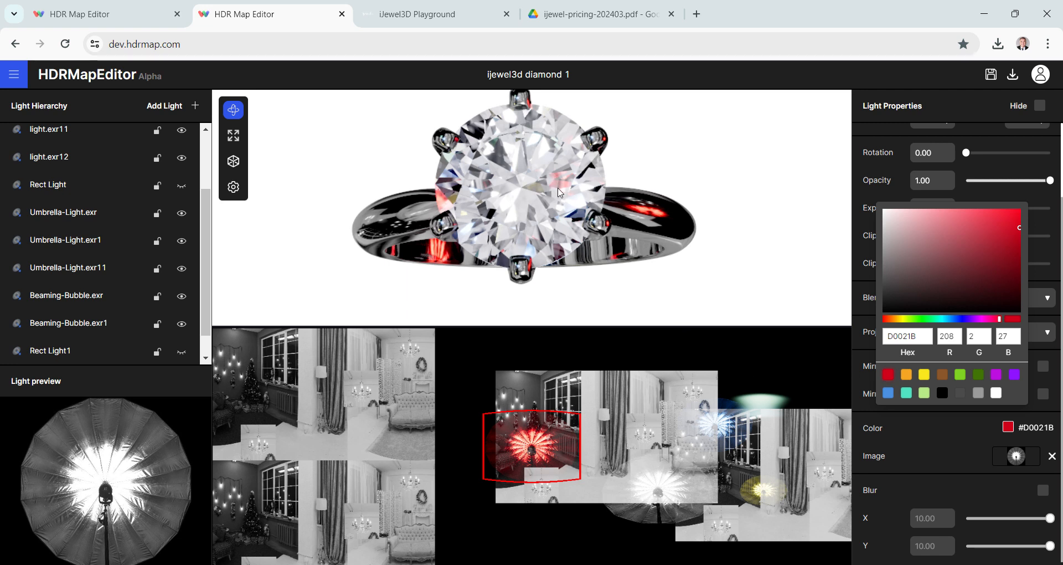
drag(530, 448, 694, 400)
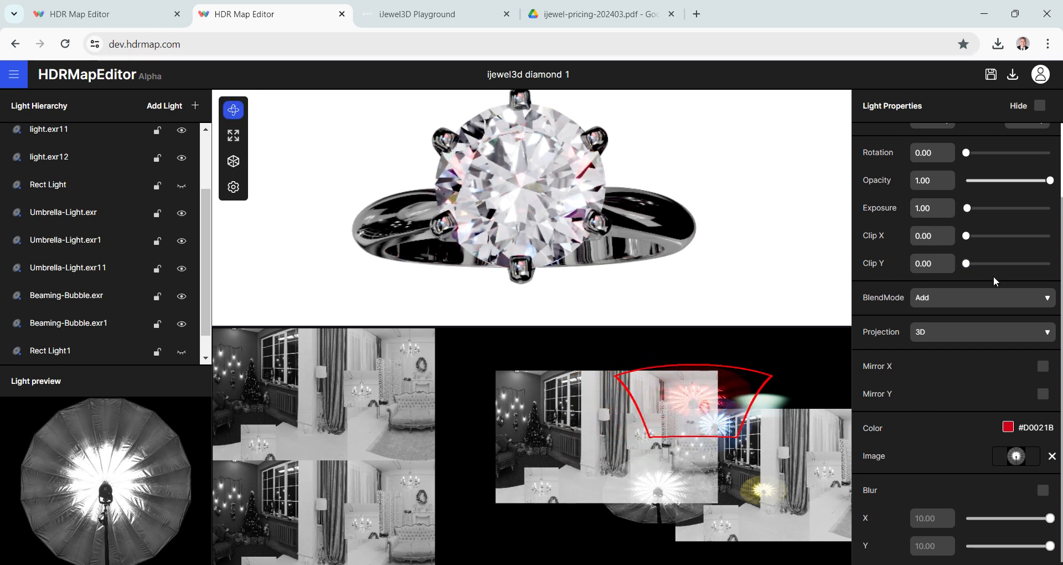
drag(675, 256, 612, 210)
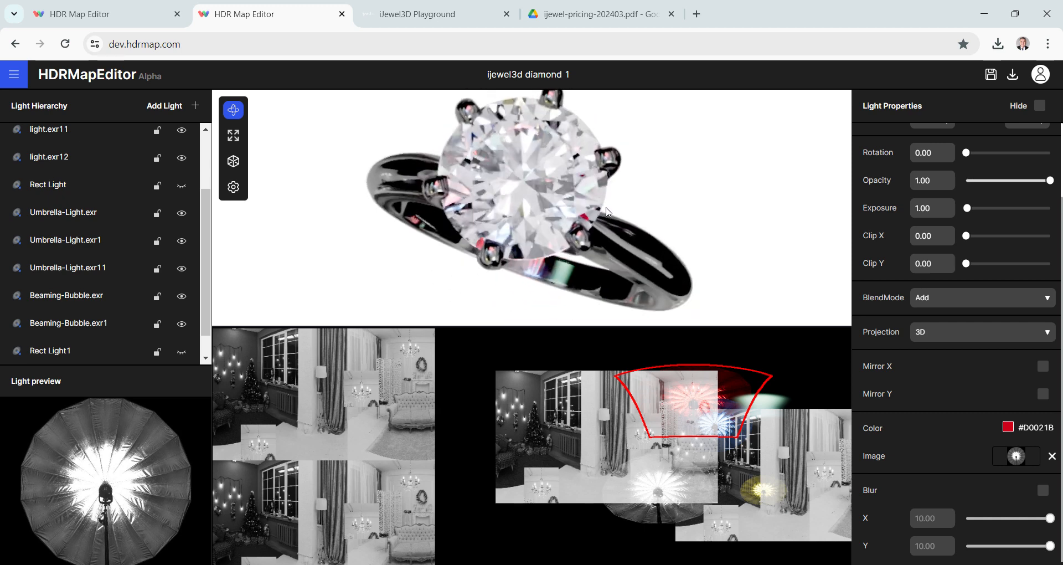
- Try the Multiply blend mode on the red Umbrella Light, settle on Normal, and inspect the ring from several angles
click(975, 300)
click(943, 344)
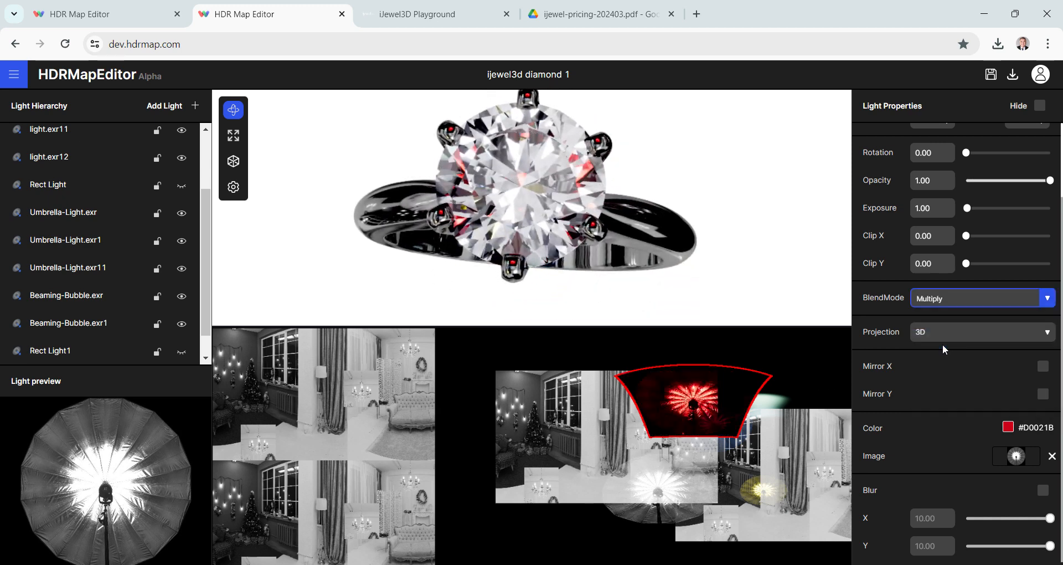
click(966, 304)
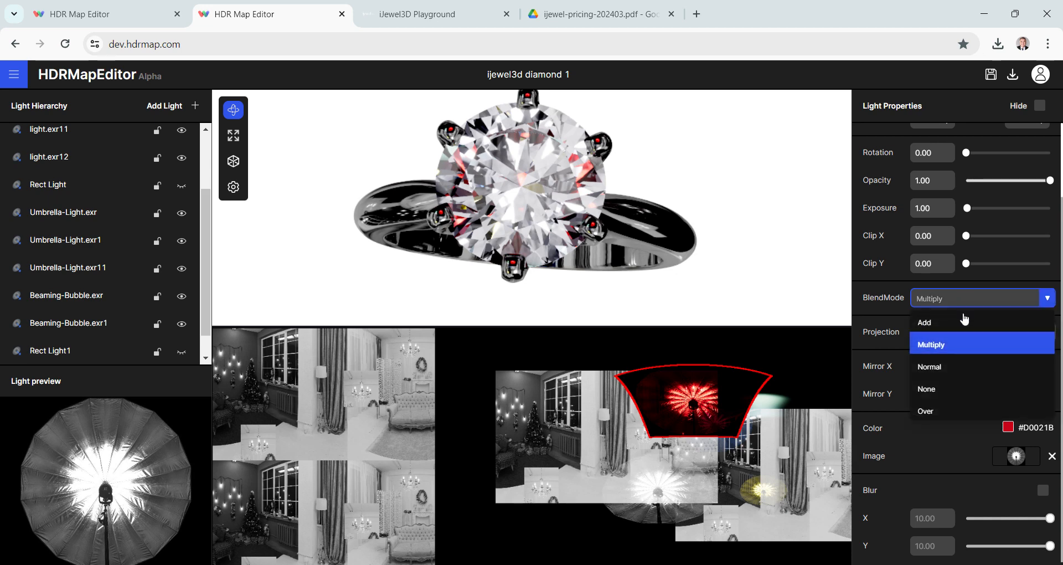
click(945, 363)
drag(632, 254, 653, 207)
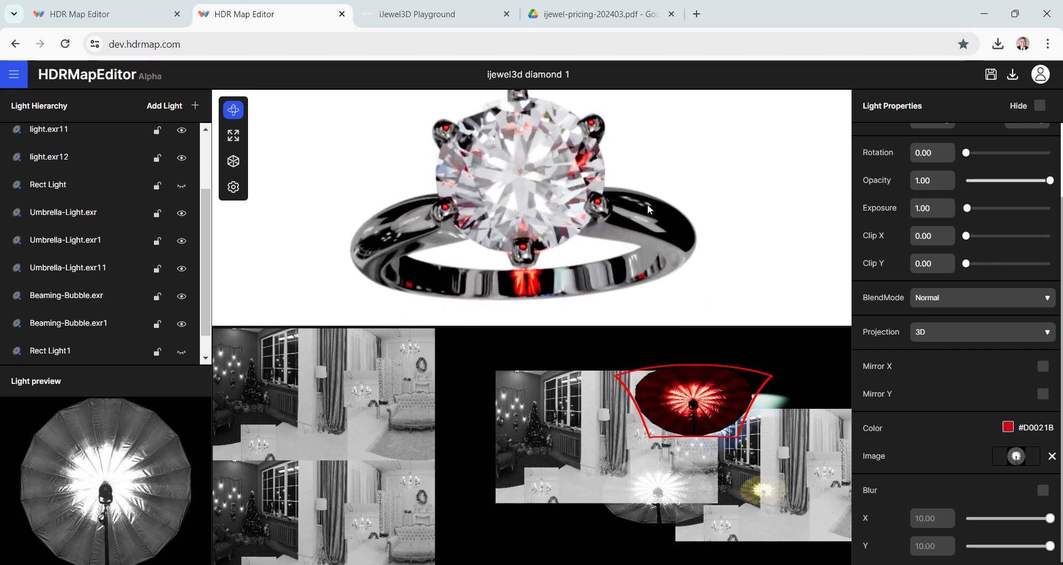
drag(654, 201, 657, 166)
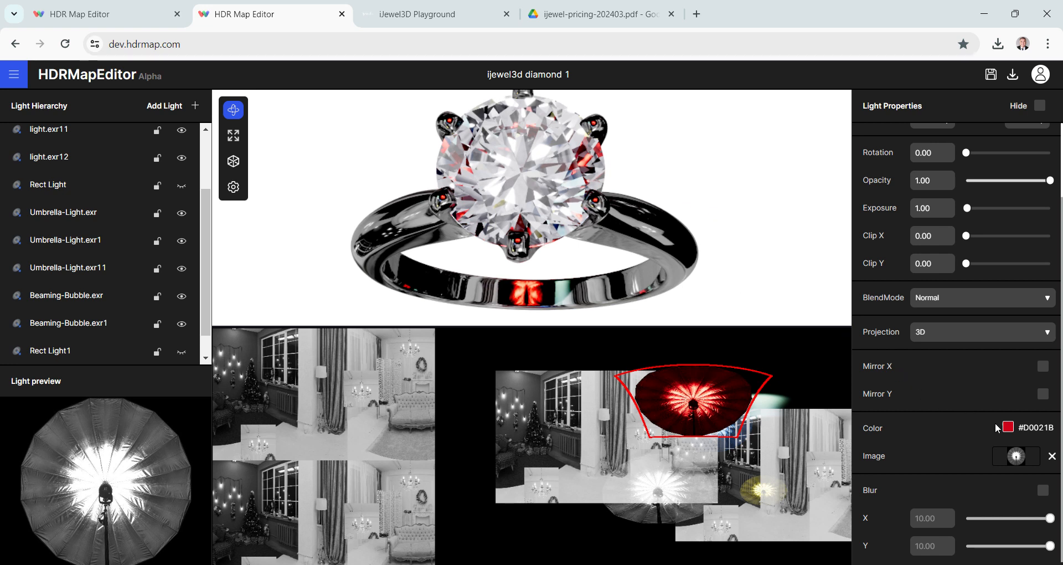
- Hide the red Umbrella Light and examine the diamond up close without it
scroll(135, 287, down, 1)
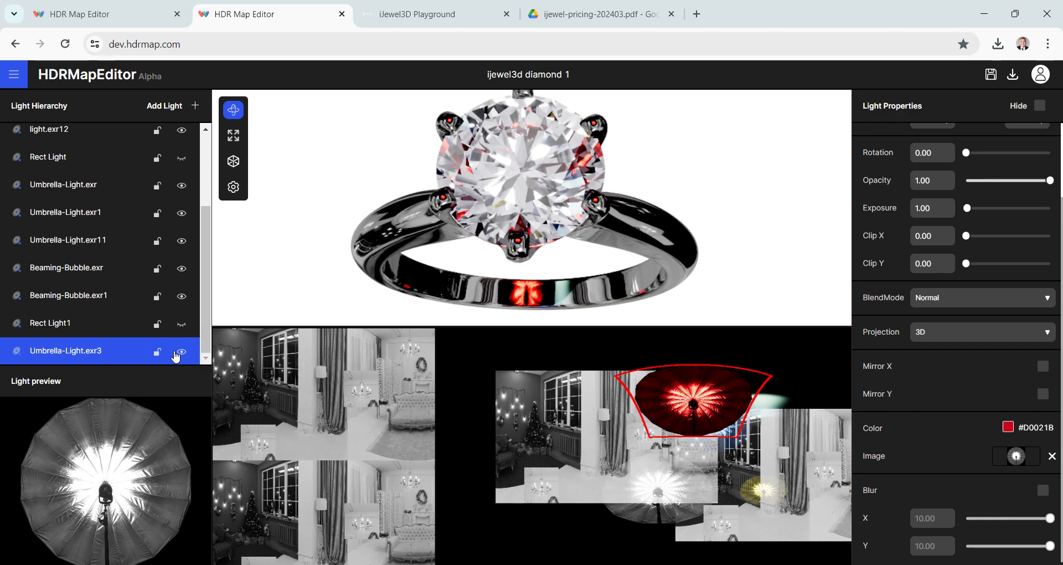
click(182, 352)
drag(487, 191, 492, 201)
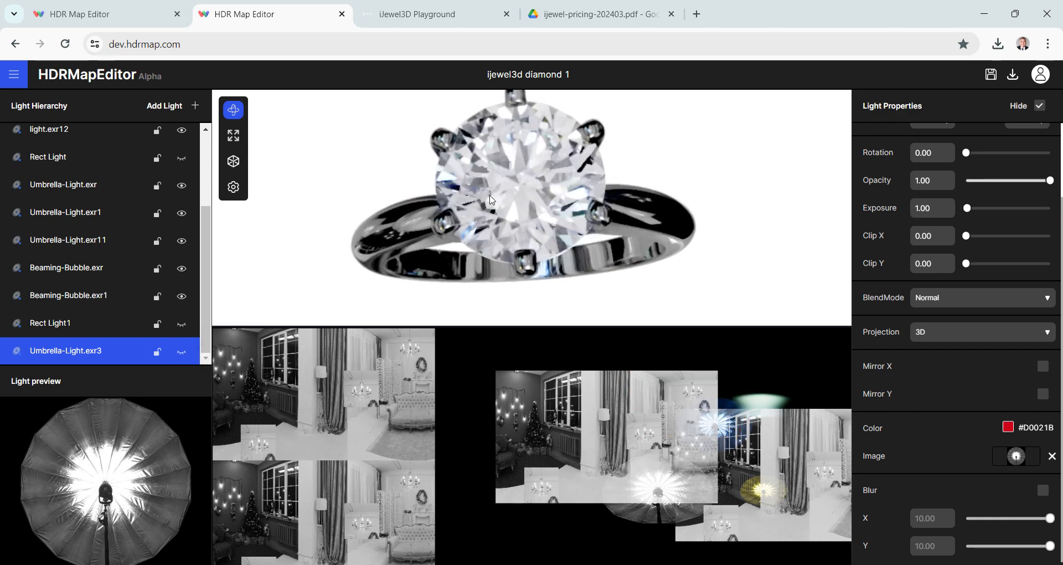
scroll(492, 201, up, 5)
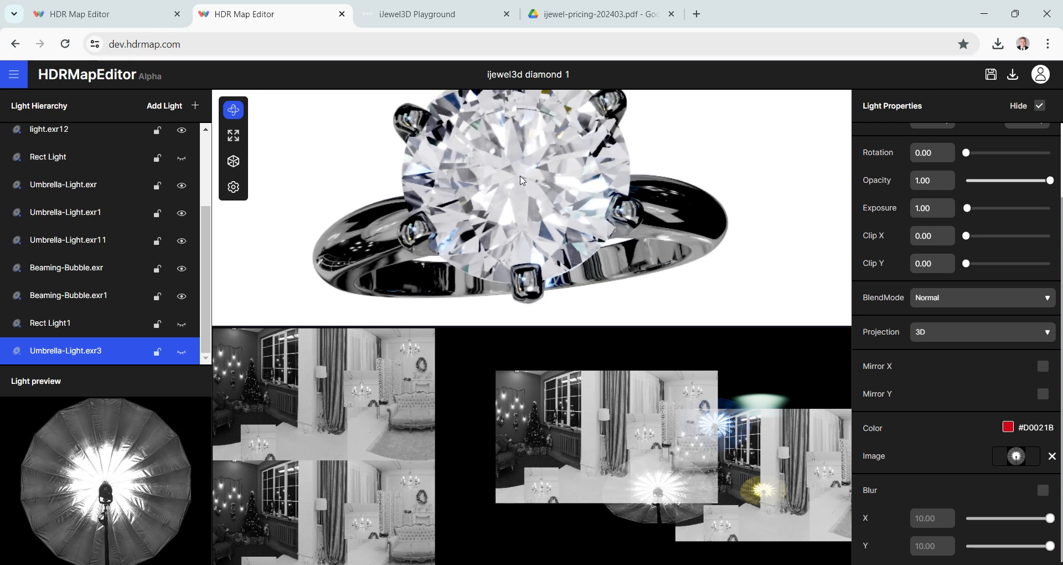
- Add a Softbox light and place it over the blue light in the environment map
click(177, 106)
click(256, 144)
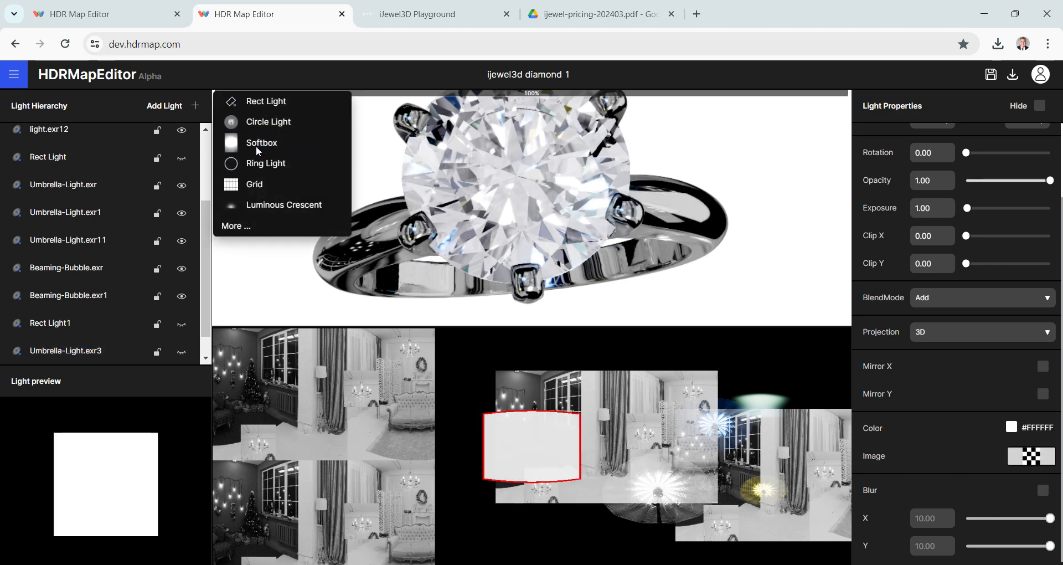
click(532, 458)
drag(531, 458, 701, 435)
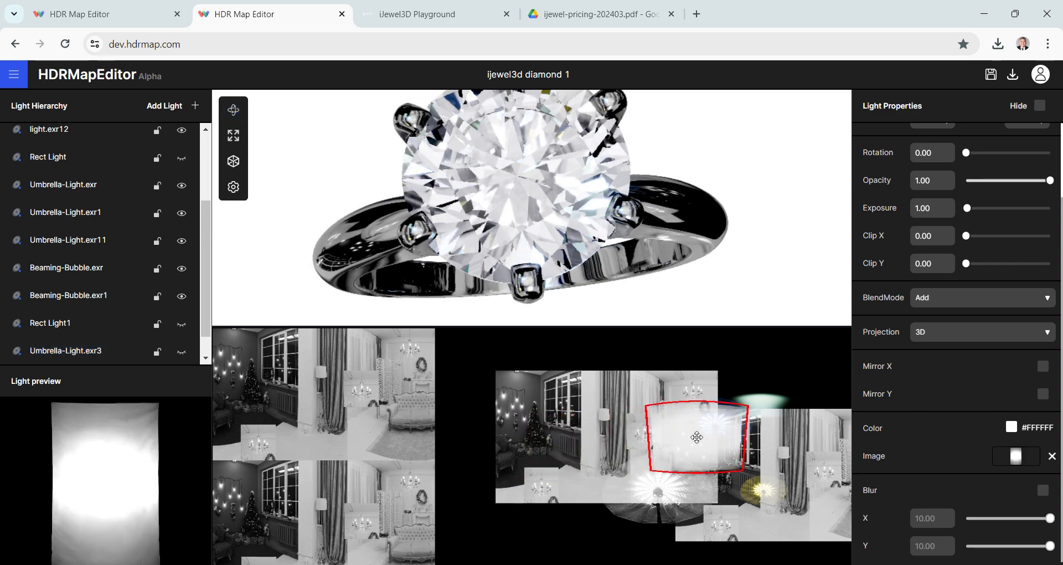
- Try teal #50E3C2 on the Softbox, settle on blue #4A90E2, and move it to about latitude -38, longitude 247
click(1012, 427)
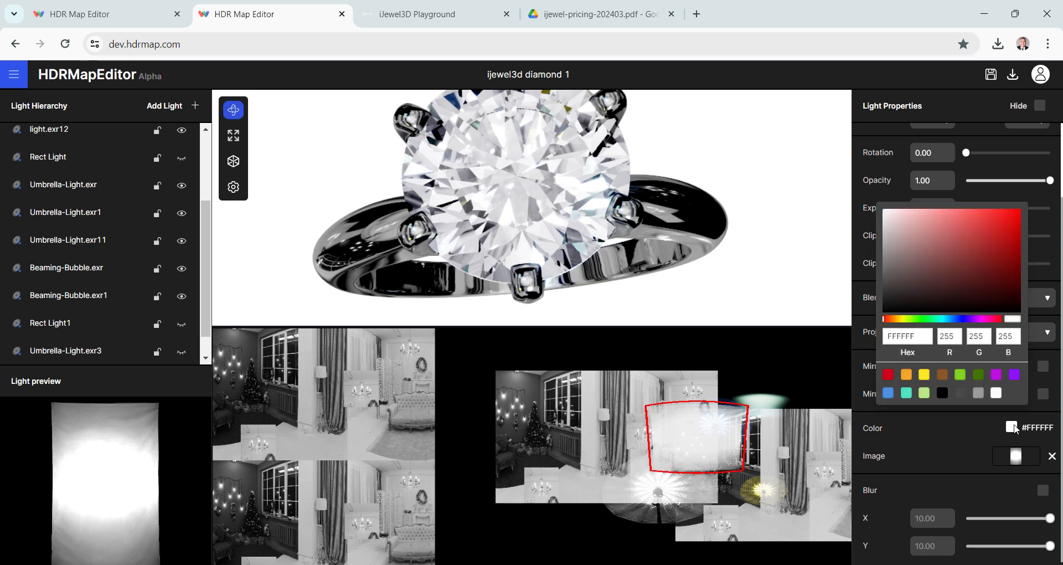
click(908, 394)
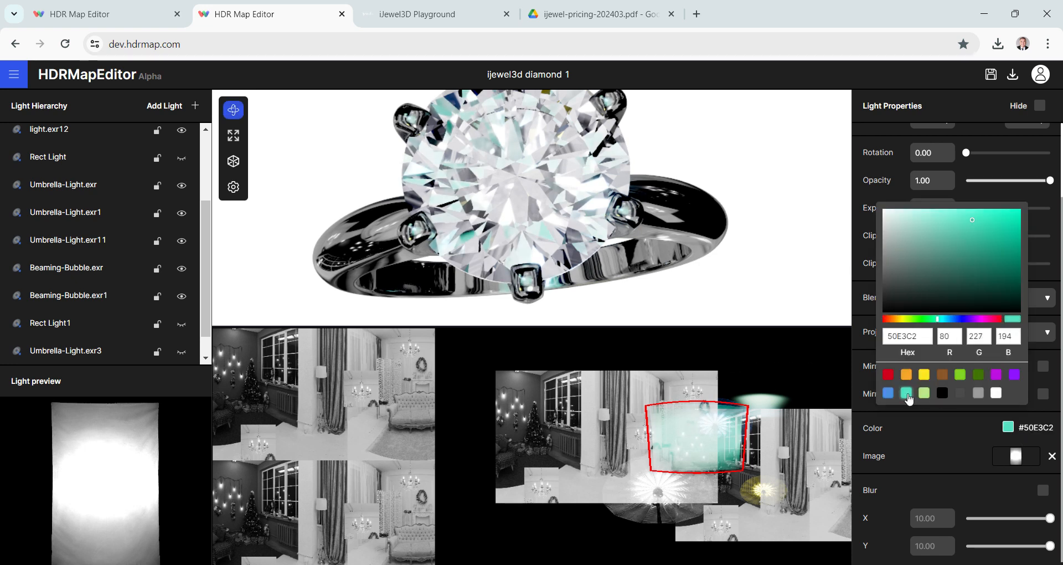
click(887, 393)
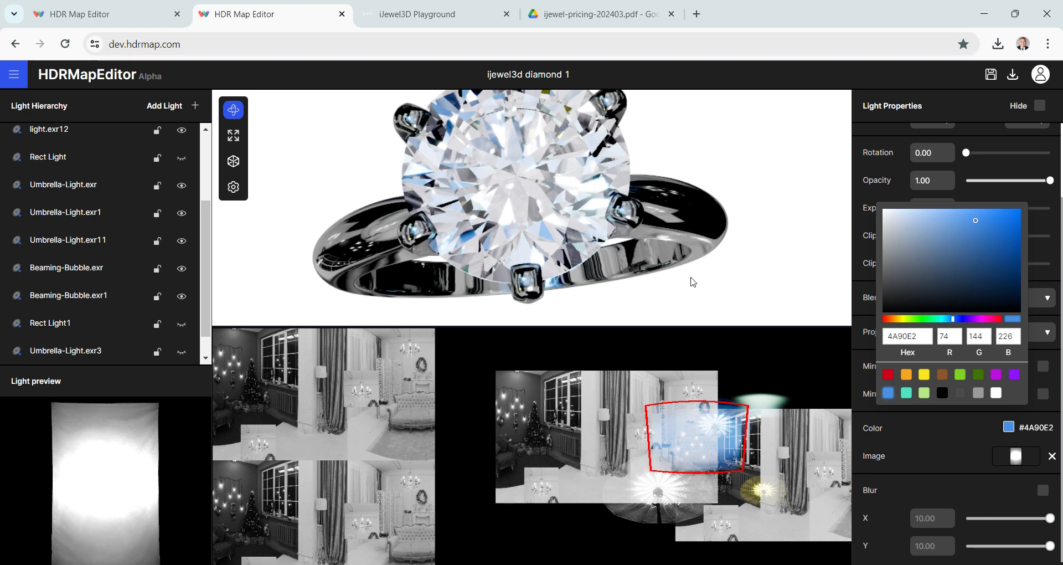
click(730, 446)
drag(699, 432, 651, 497)
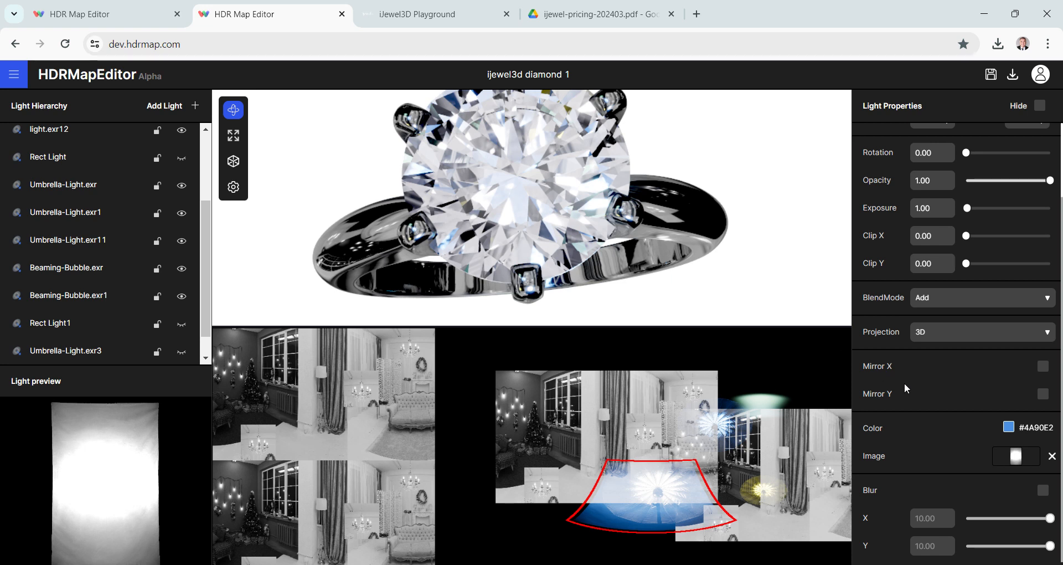
- Set the Softbox's blend mode to Normal and its opacity to 0.48, and check the ring from the side
click(964, 304)
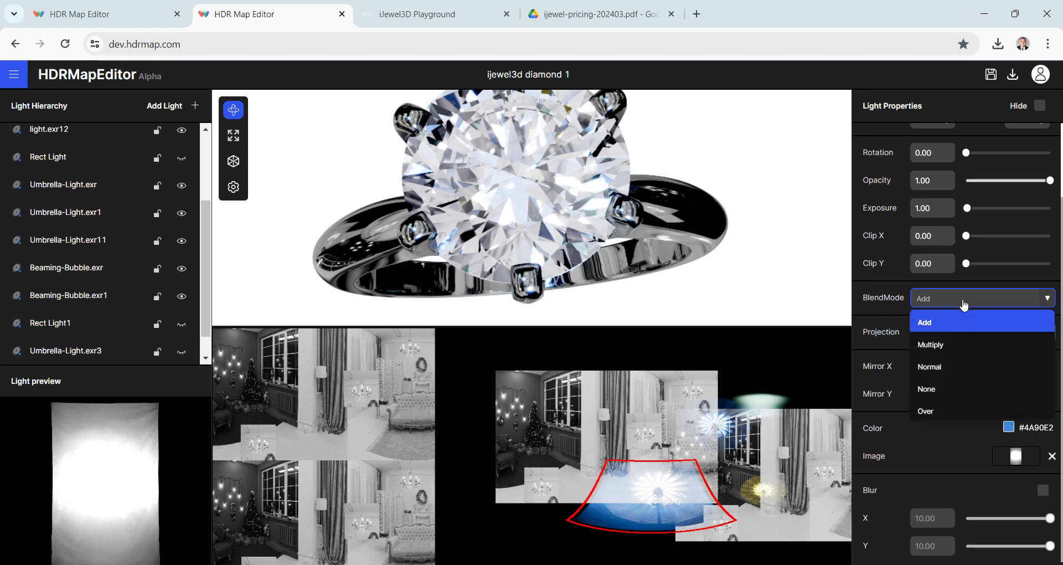
click(943, 367)
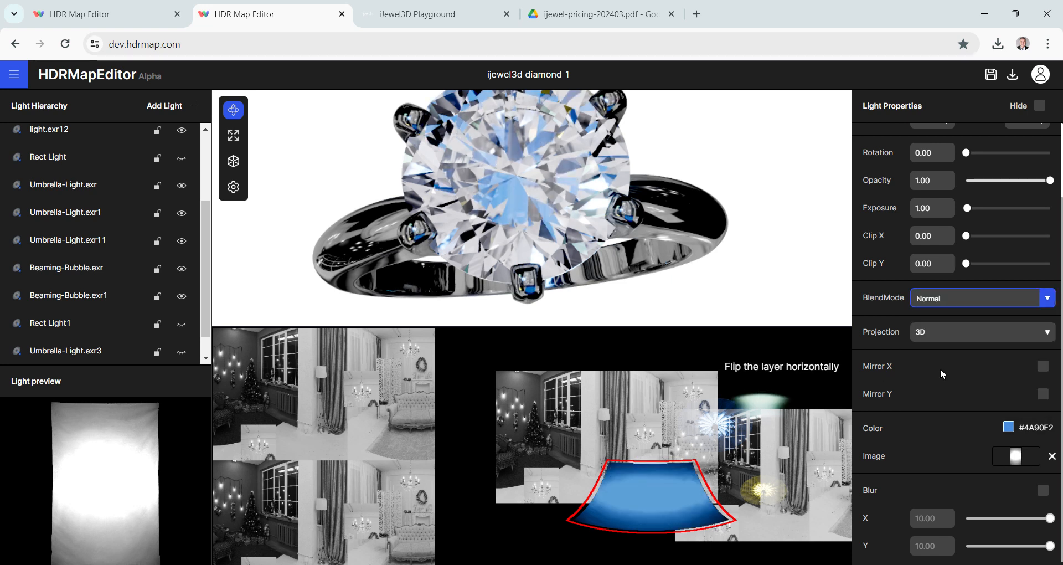
click(1012, 181)
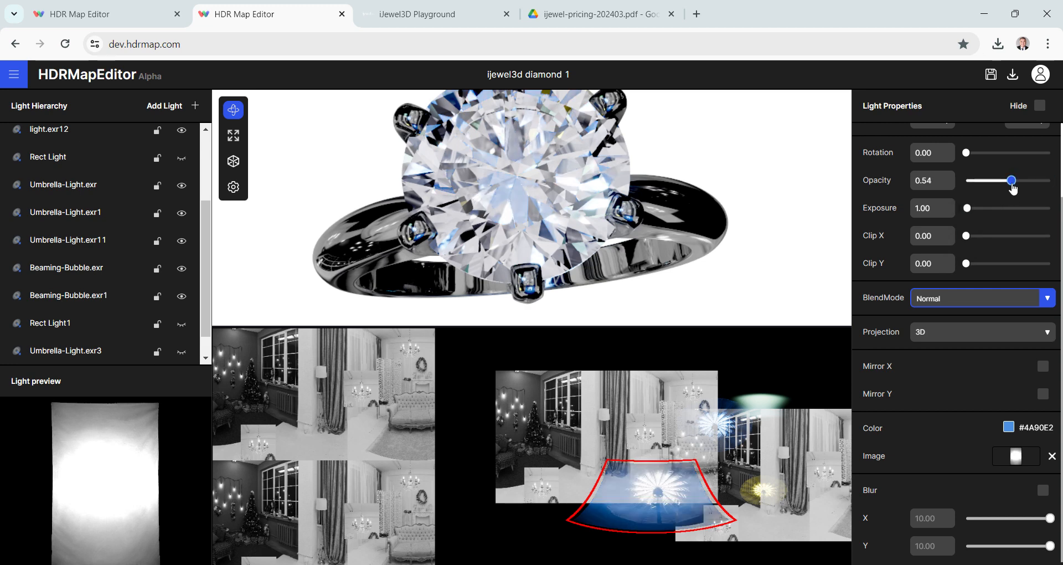
drag(1013, 188, 1022, 189)
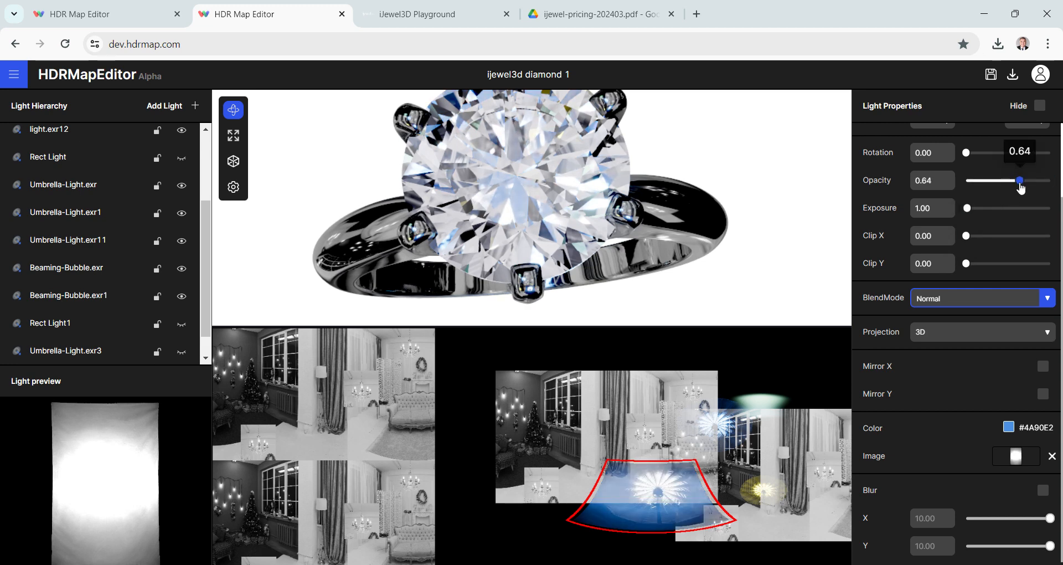
click(1007, 183)
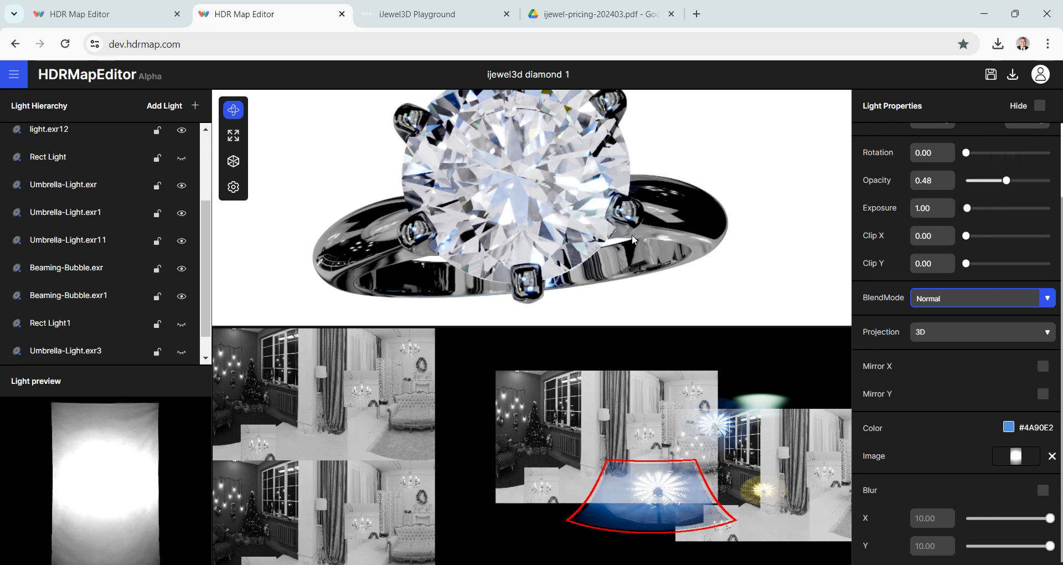
mouse_move(639, 220)
mouse_down()
mouse_move(628, 244)
mouse_move(625, 206)
mouse_up()
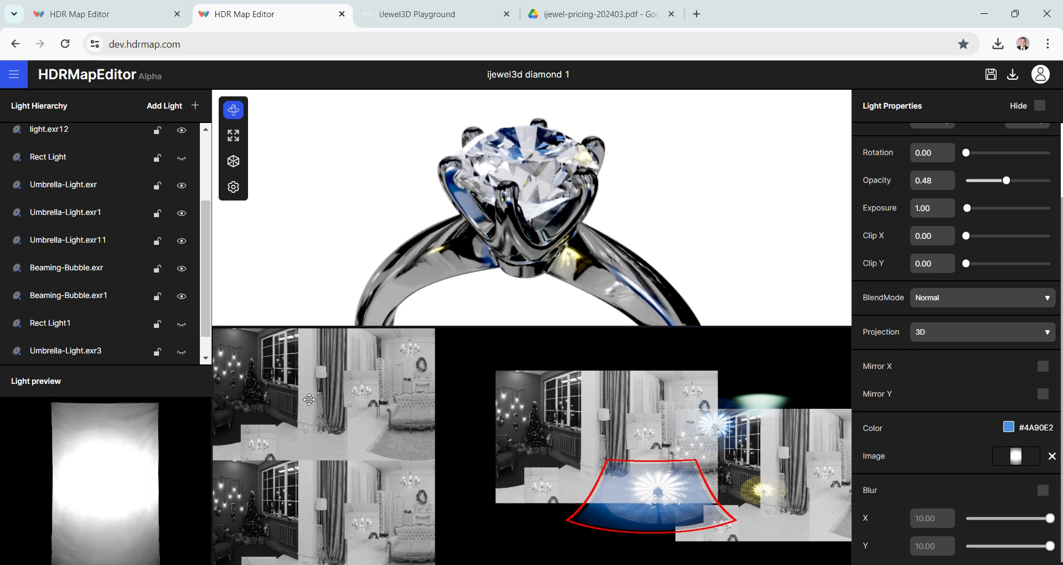
- Toggle the Softbox's visibility repeatedly to compare the ring with and without it, leaving the light shown
scroll(136, 296, down, 1)
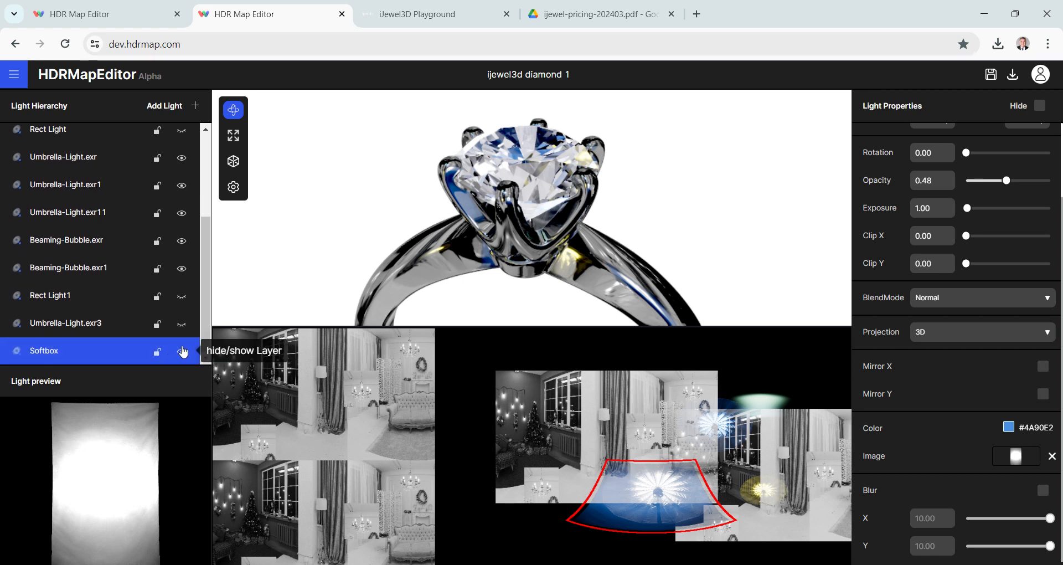
click(183, 352)
click(184, 351)
click(184, 352)
click(183, 352)
click(183, 352)
click(183, 352)
click(183, 352)
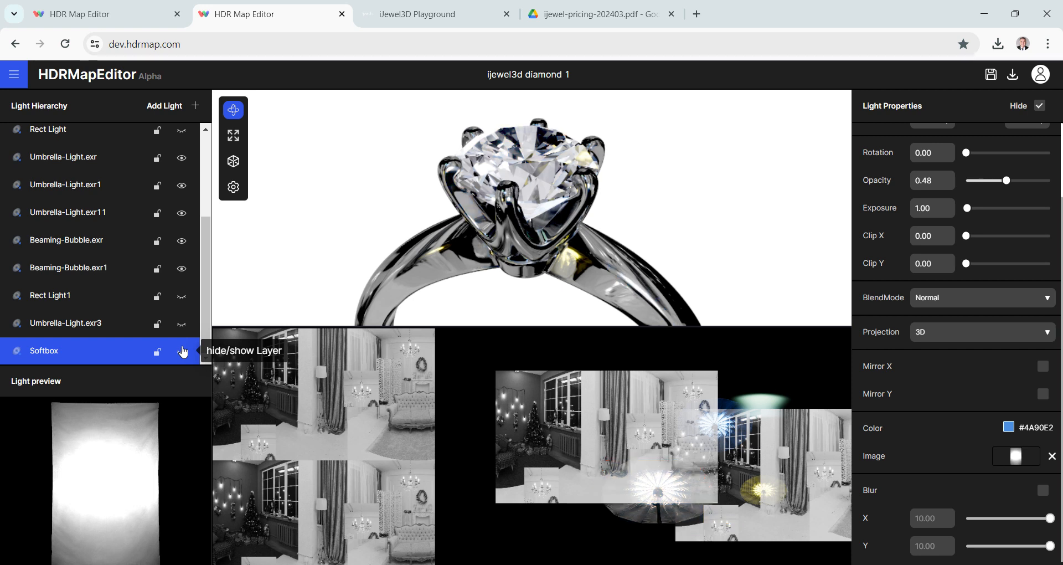
click(183, 351)
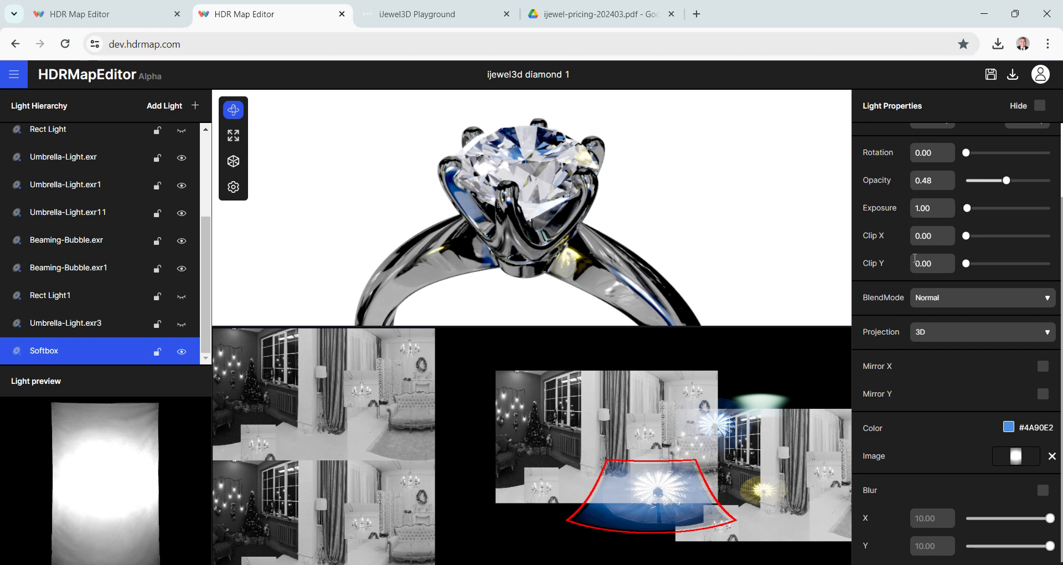
- Set the Softbox's width and height to 8
scroll(972, 226, up, 2)
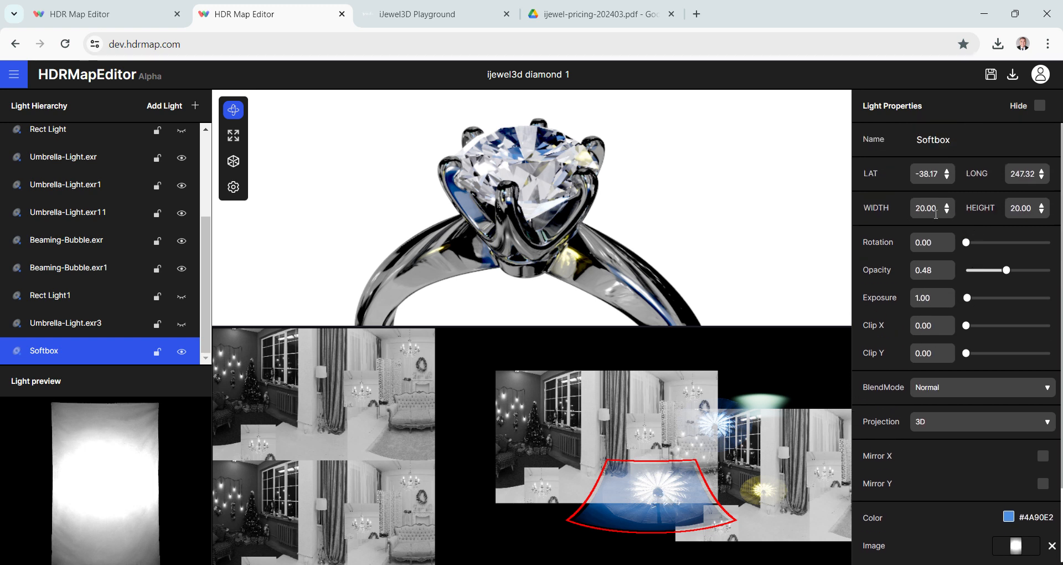
double_click(926, 208)
text(8)
double_click(1023, 211)
text(8)
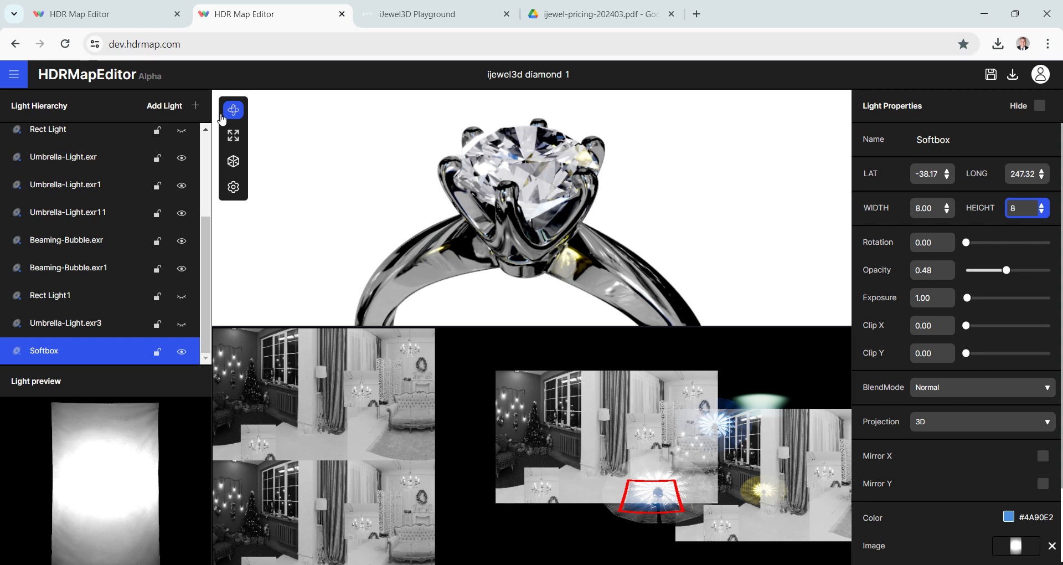
- Add a Sunrise light from the HDR lights library to the environment map
click(163, 107)
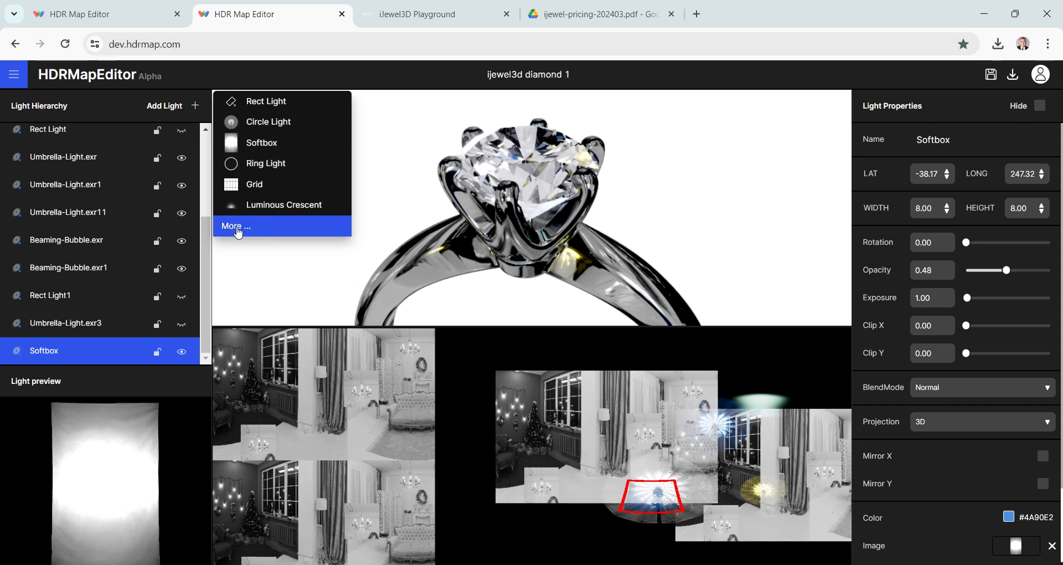
click(237, 226)
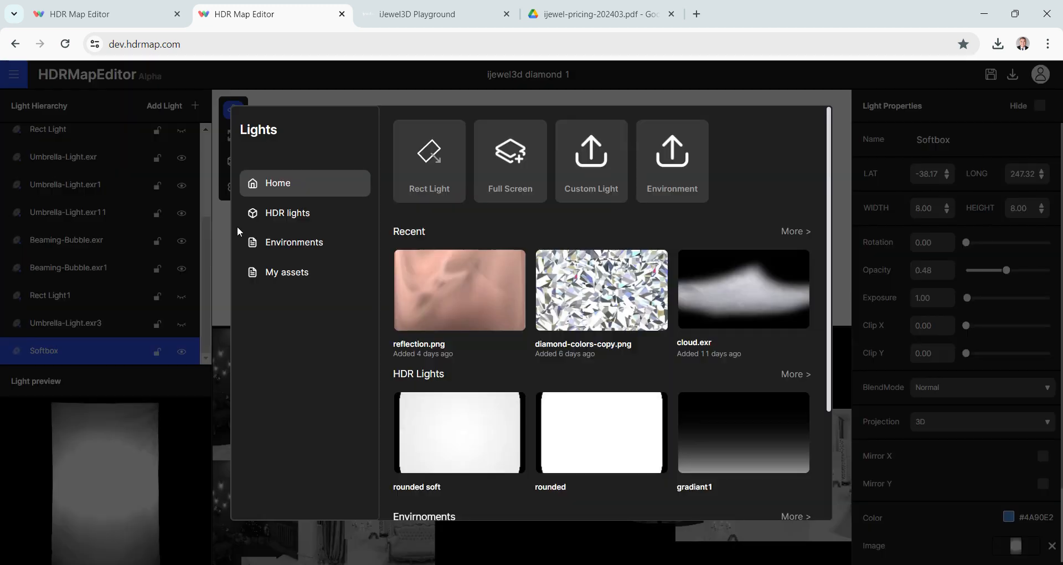
click(268, 220)
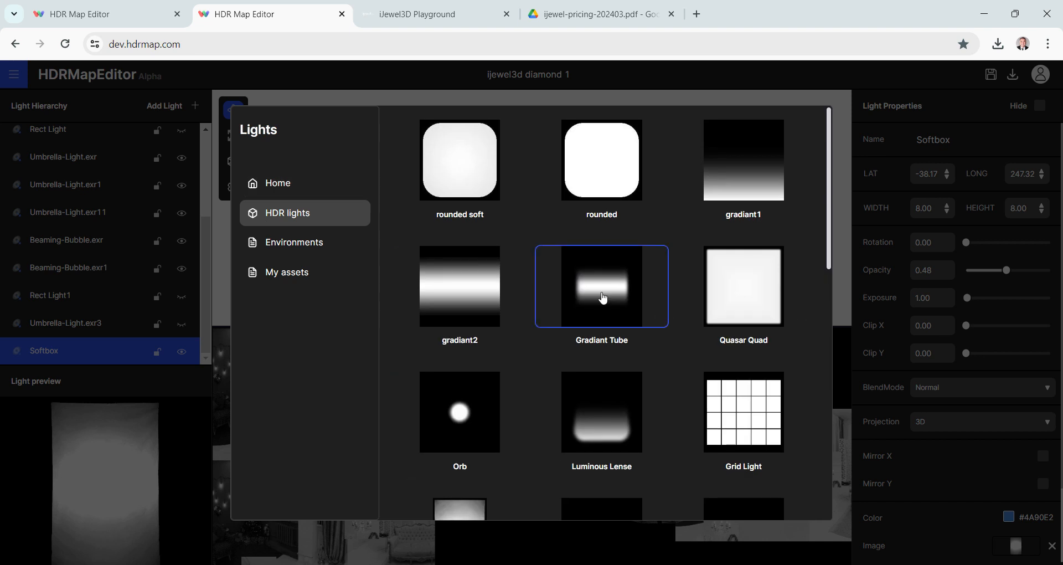
scroll(603, 298, down, 5)
scroll(600, 297, up, 4)
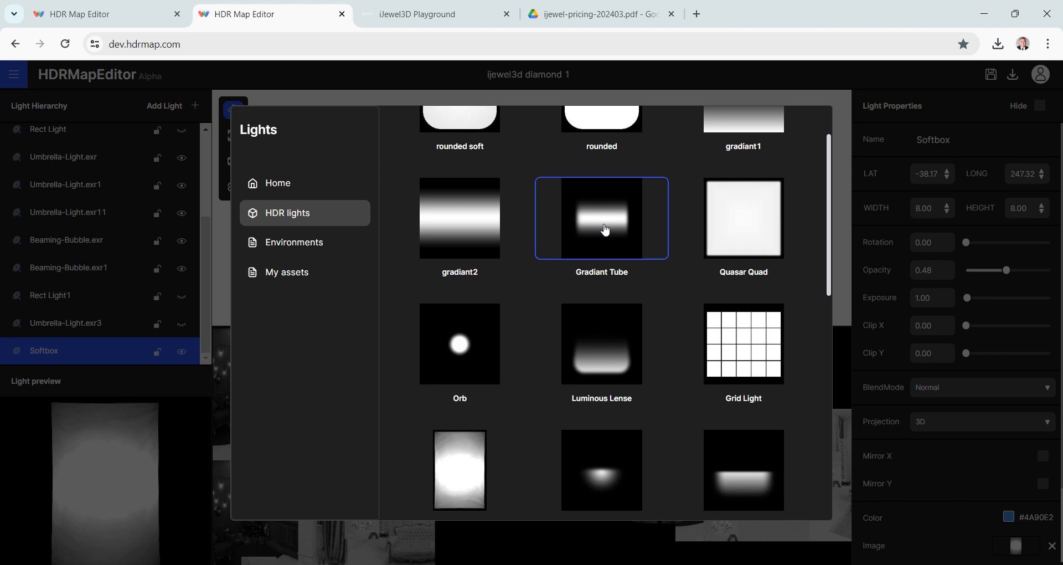
scroll(606, 230, down, 2)
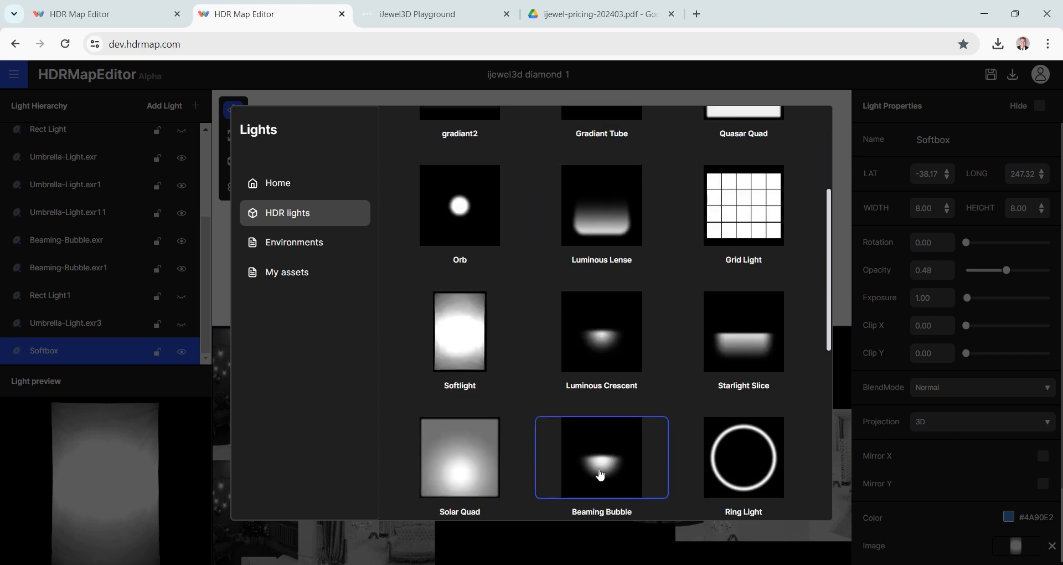
scroll(600, 474, down, 6)
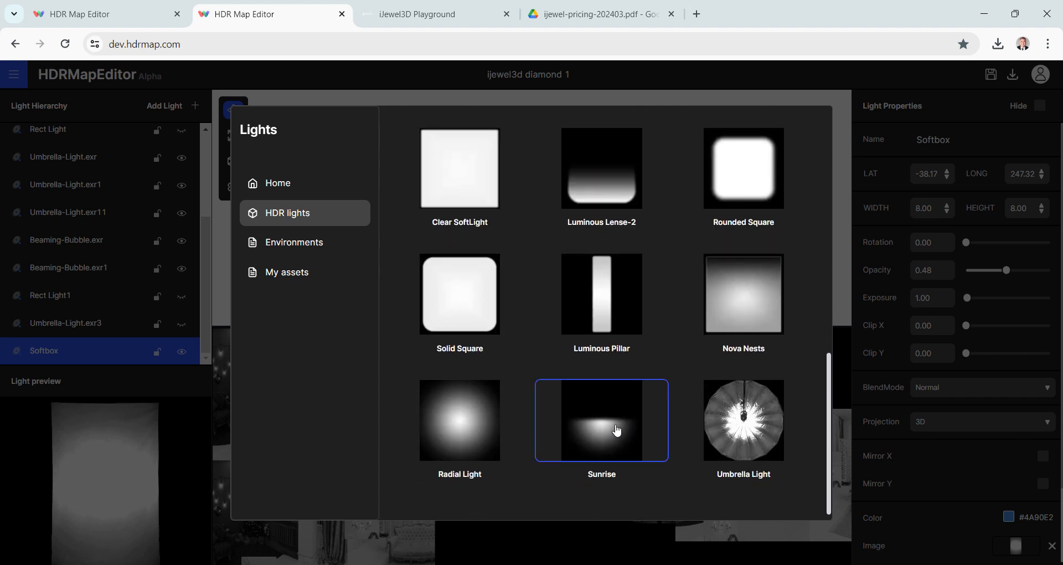
click(617, 430)
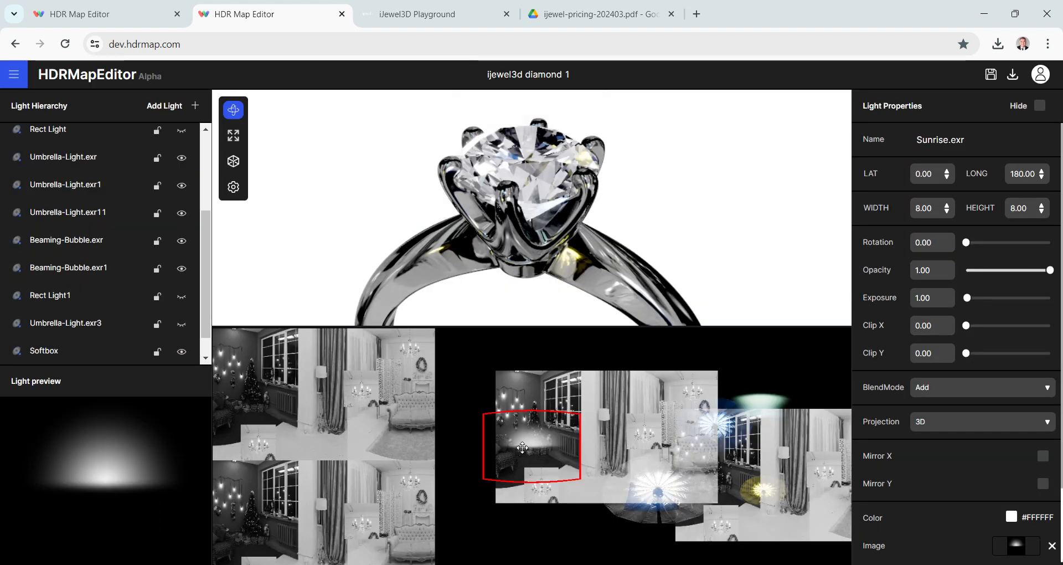
- Move the Sunrise light to about latitude 61, longitude 131, and compare the ring with the light hidden and shown
drag(522, 447, 446, 366)
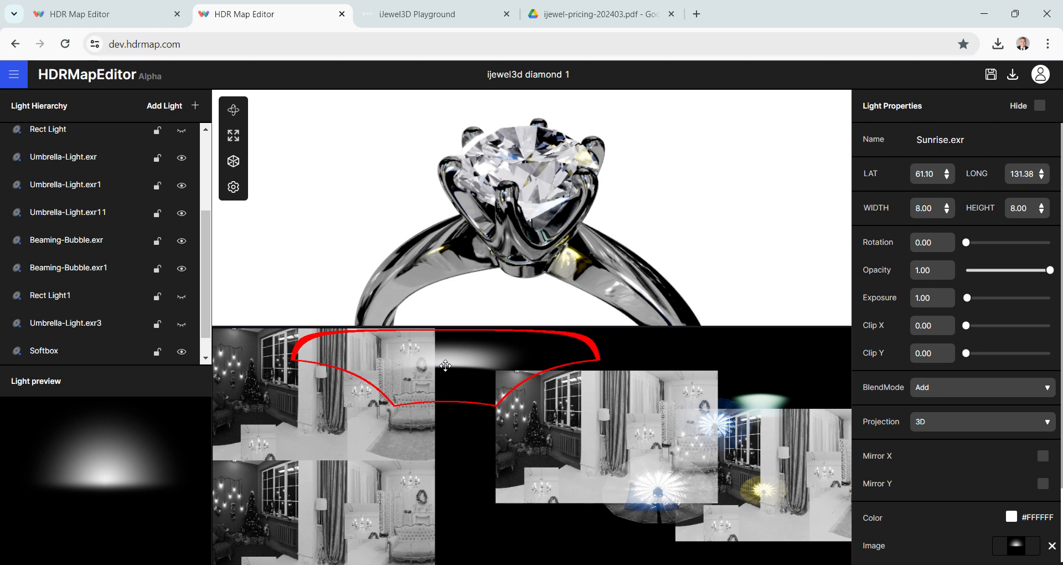
scroll(178, 327, down, 1)
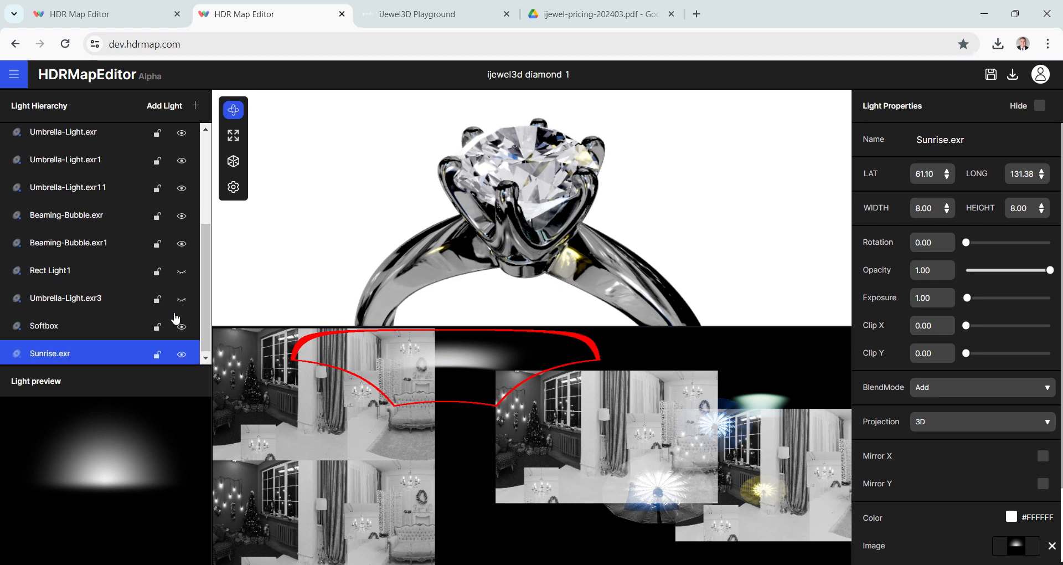
click(179, 353)
click(179, 354)
click(179, 353)
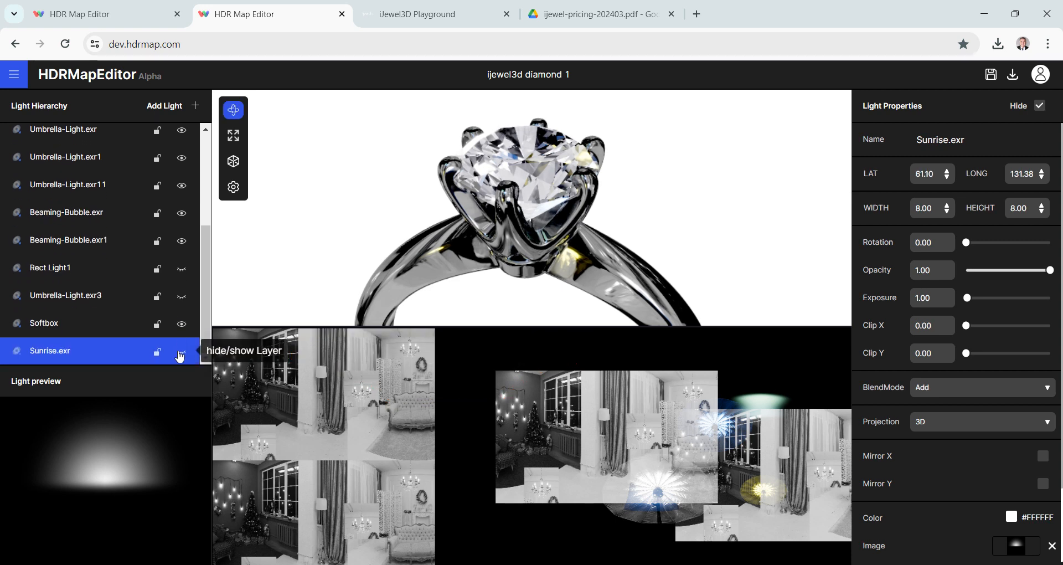
click(179, 353)
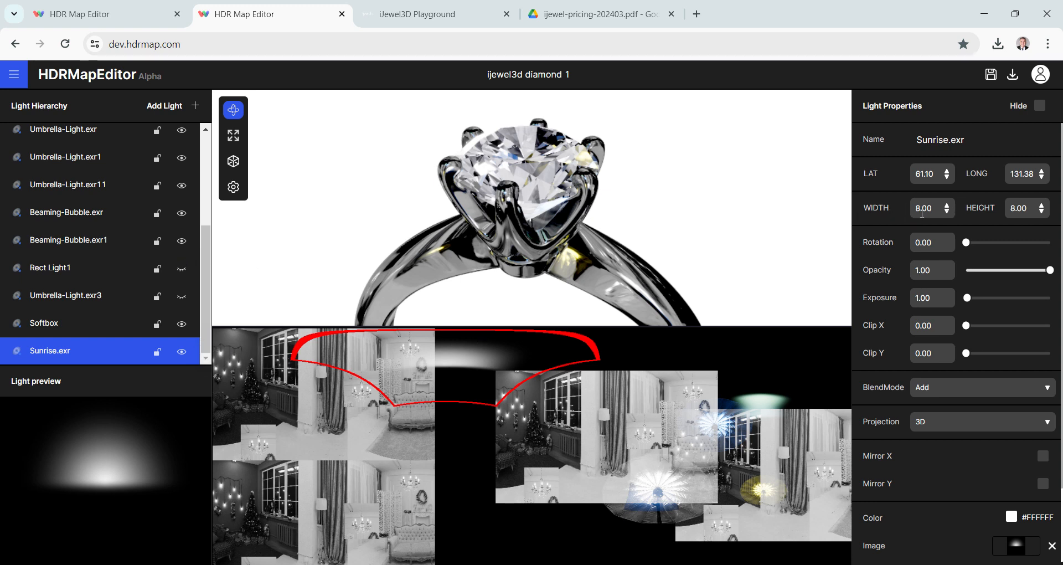
- Set the Sunrise light's width to 4 and move it to about latitude 52, longitude 154
click(931, 208)
text(4)
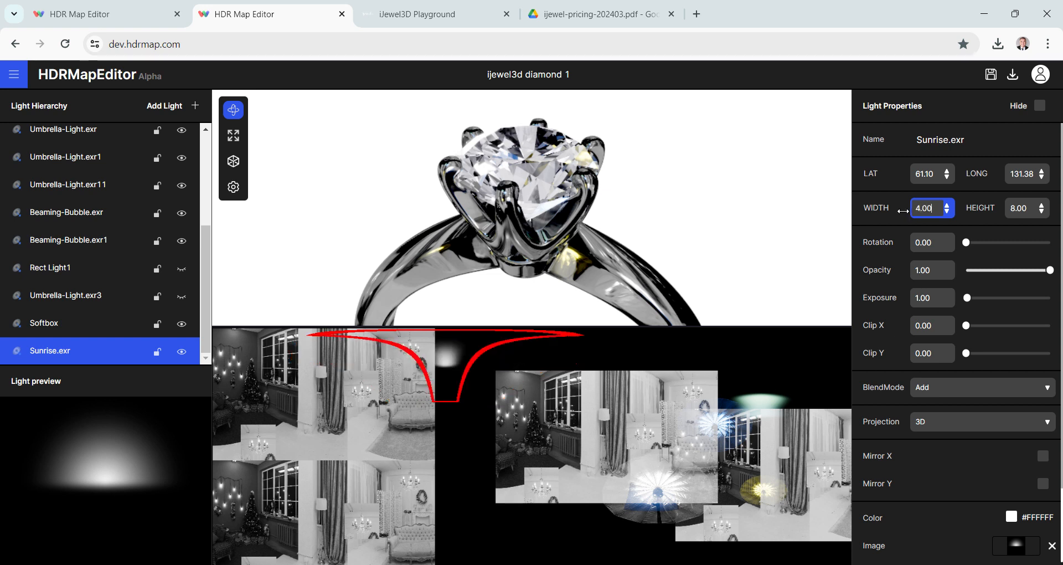
drag(443, 359, 486, 377)
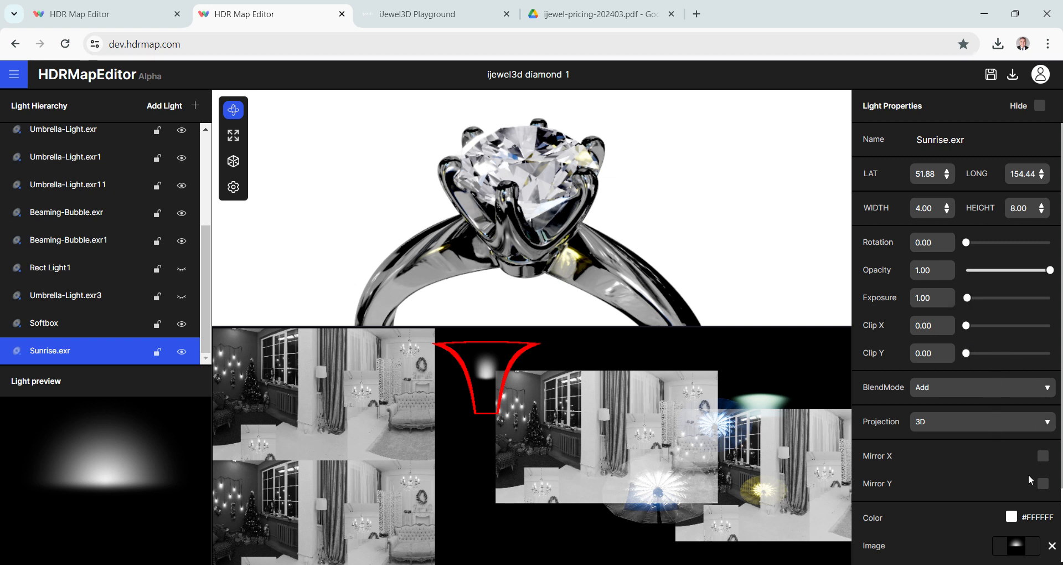
- Color the Sunrise light pale blue #C7DDF8, starting from the blue #4A90E2 swatch
click(1011, 517)
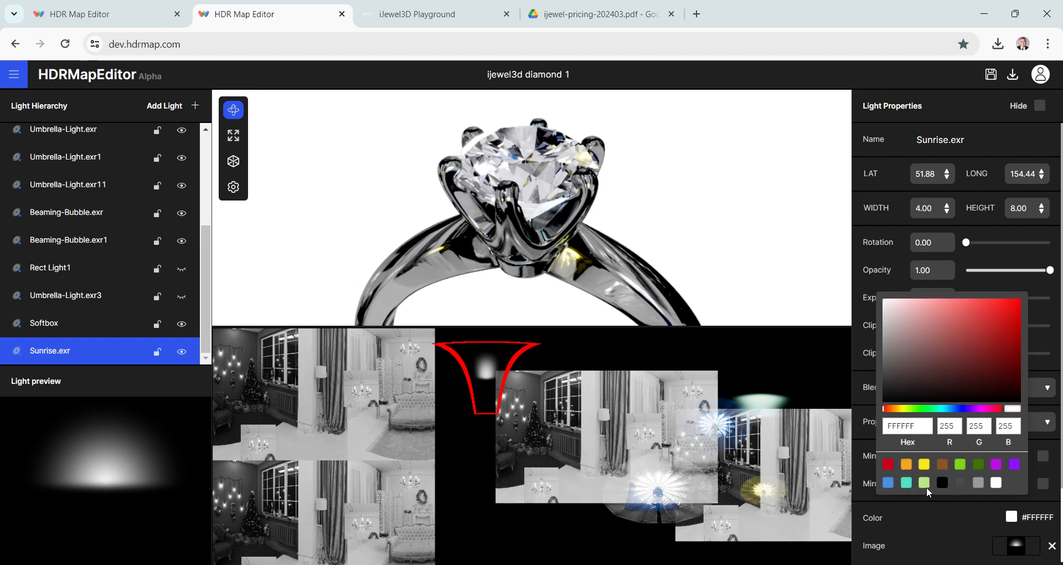
click(888, 483)
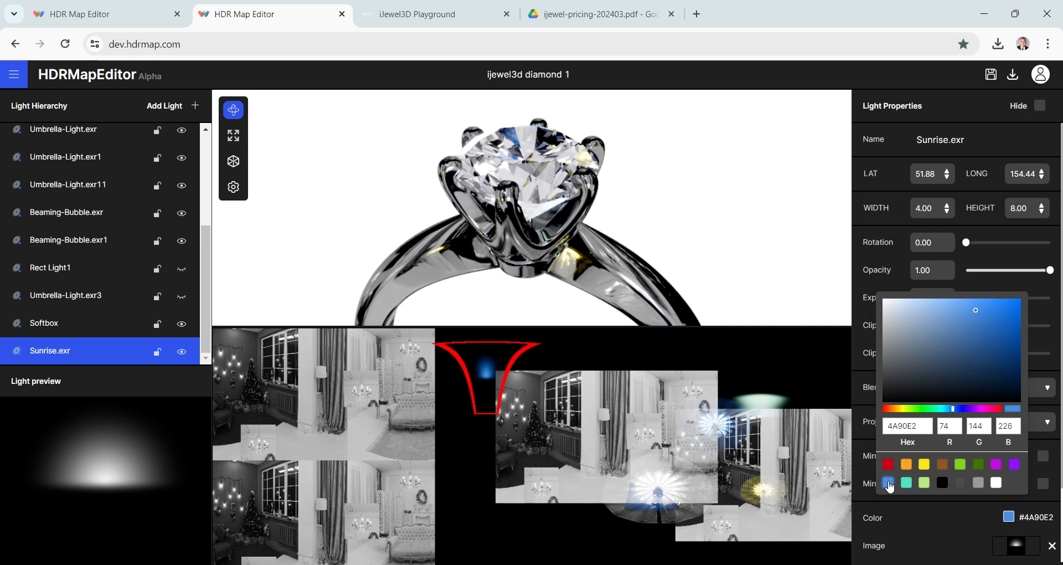
click(926, 309)
drag(927, 311, 905, 305)
click(910, 302)
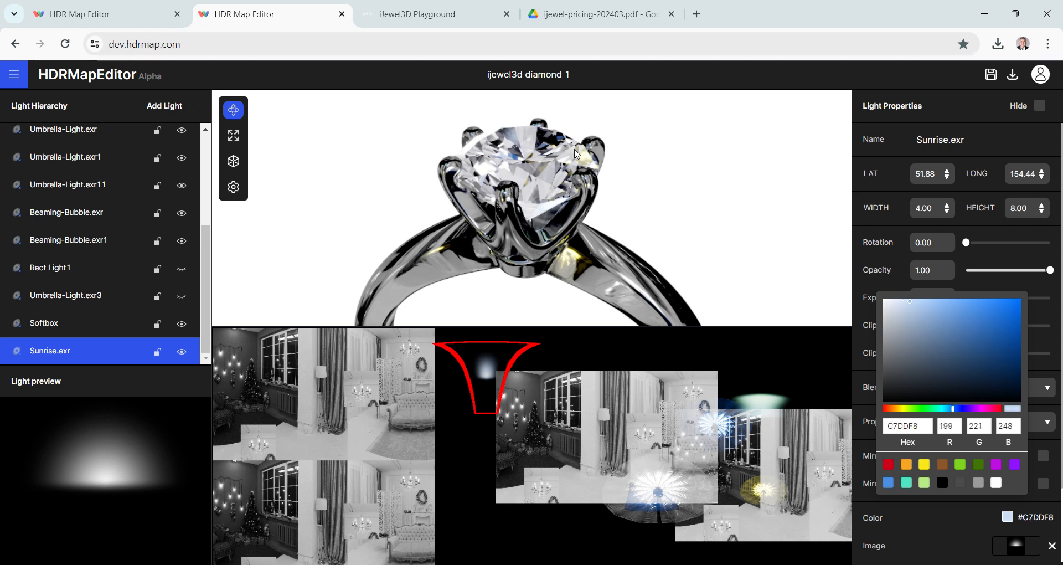
- Compare the diamond from above with the Sunrise light hidden and shown, leave the light on, and inspect the ring from other angles
click(654, 186)
drag(654, 182, 659, 199)
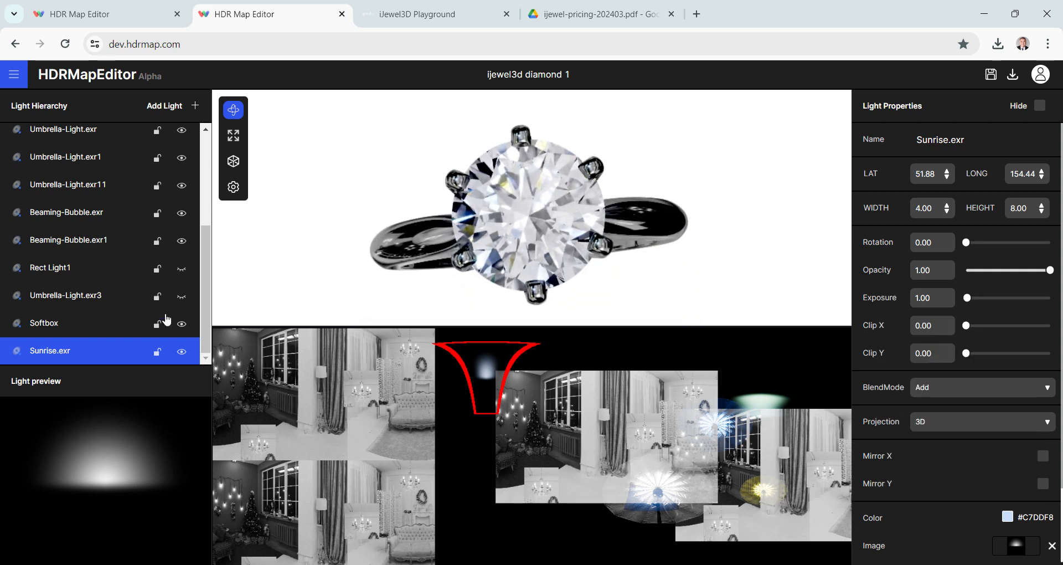
click(185, 354)
click(185, 353)
click(184, 353)
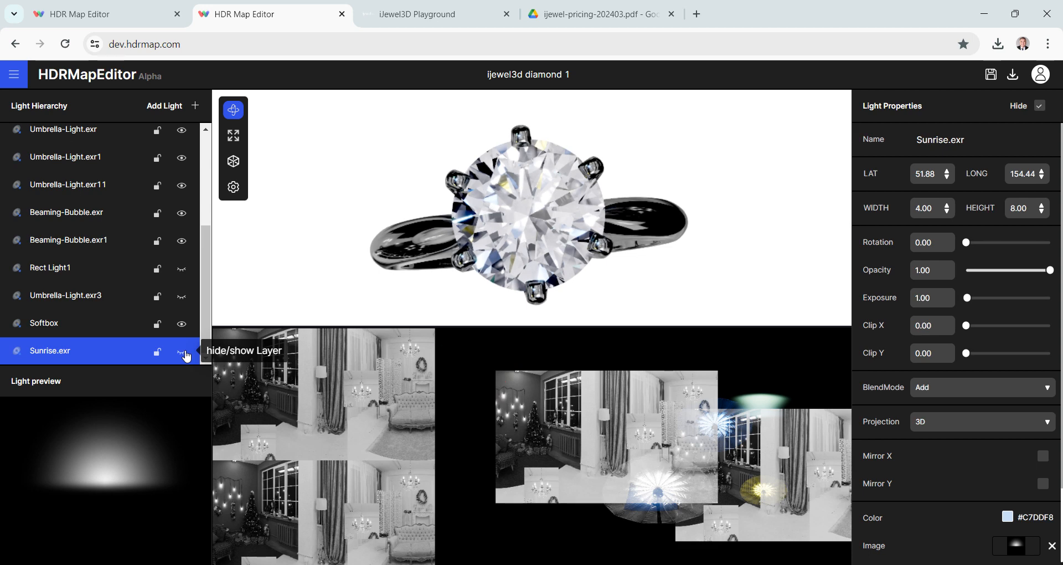
click(184, 353)
click(184, 352)
click(186, 355)
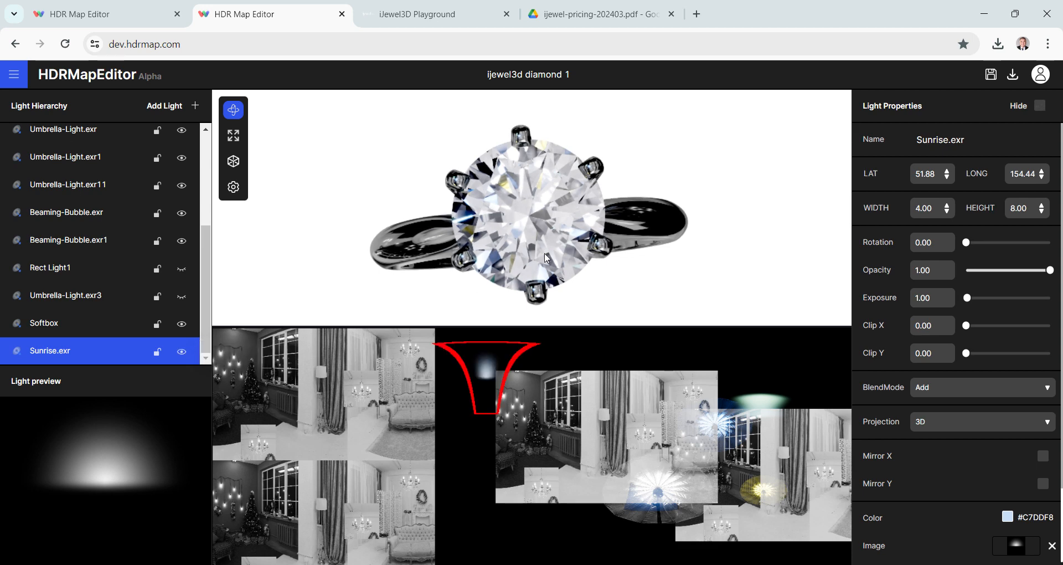
drag(547, 258, 538, 240)
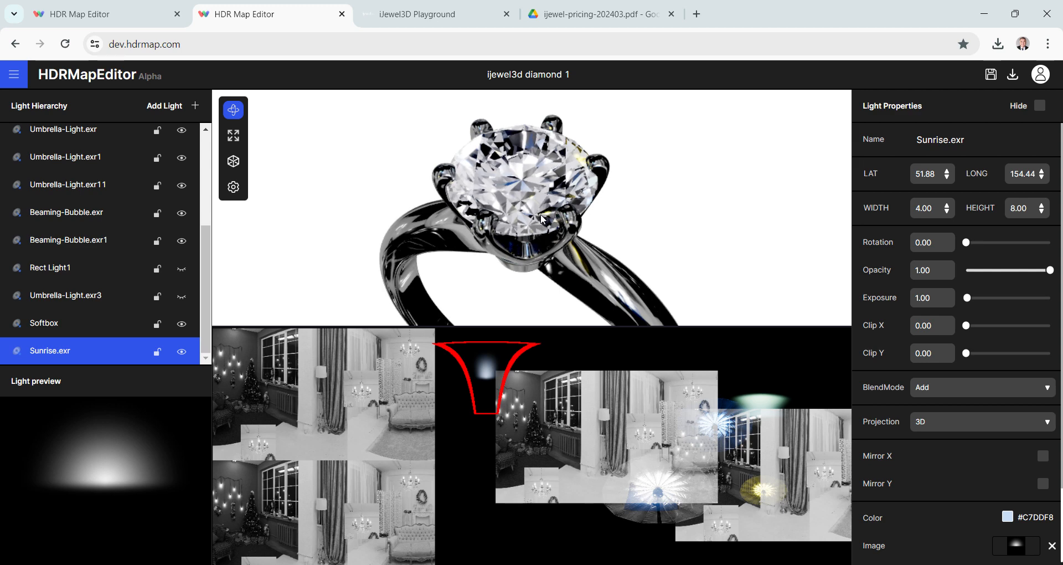
drag(531, 148, 536, 208)
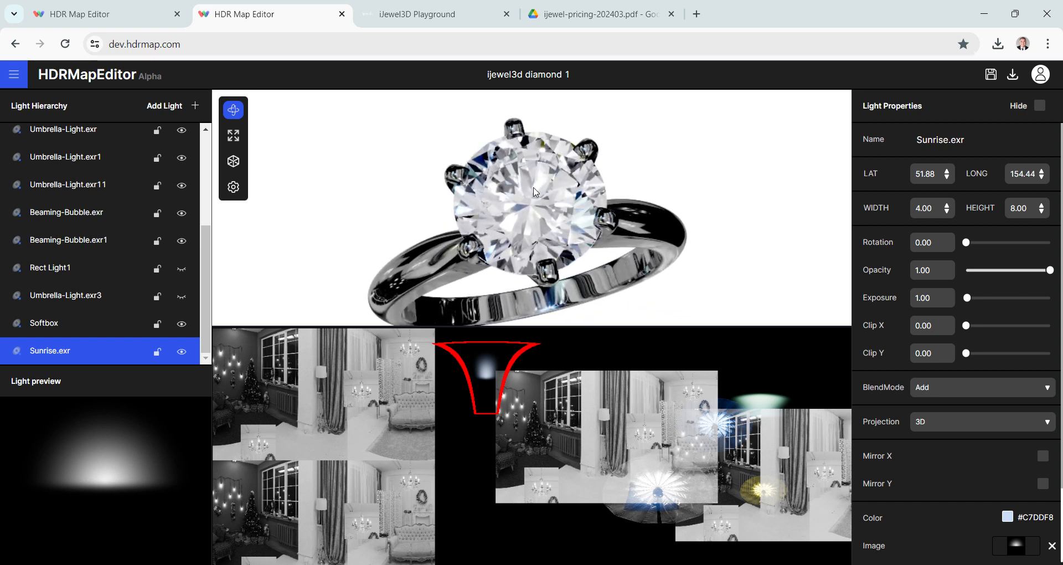
- Add a second Softbox light and move it to about latitude 4, longitude 271
click(158, 109)
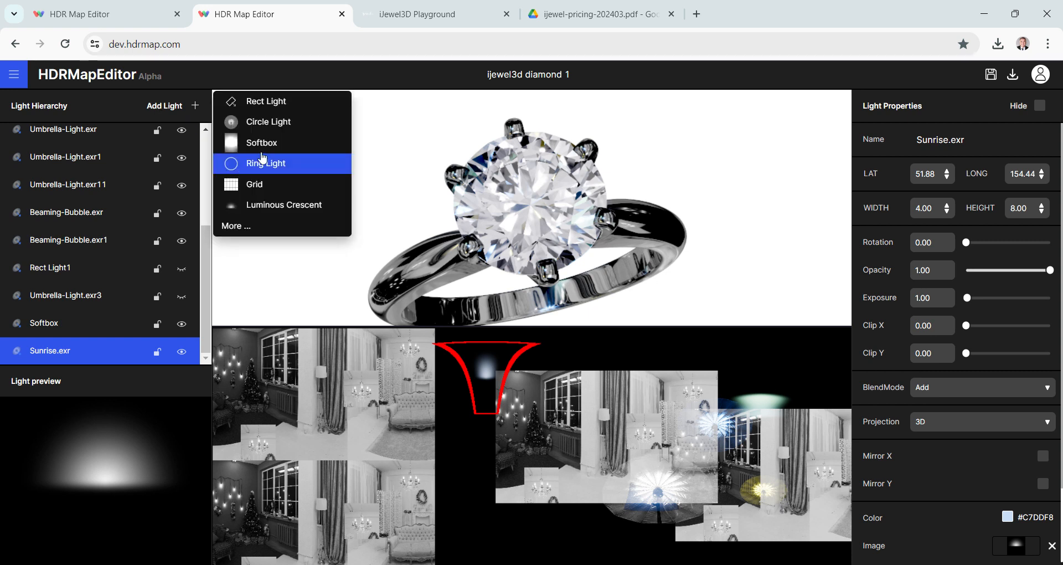
click(265, 143)
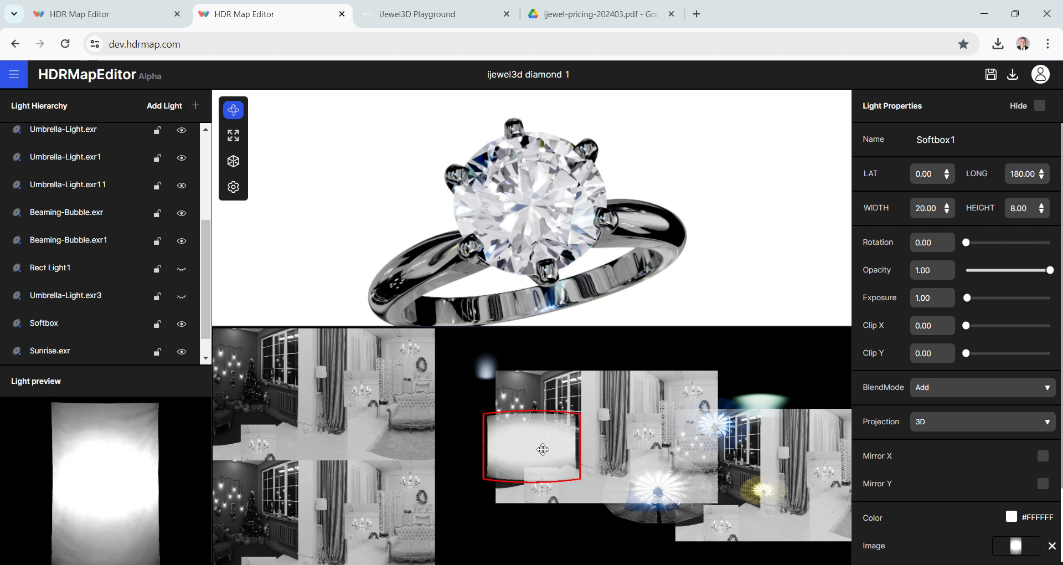
drag(542, 449, 704, 444)
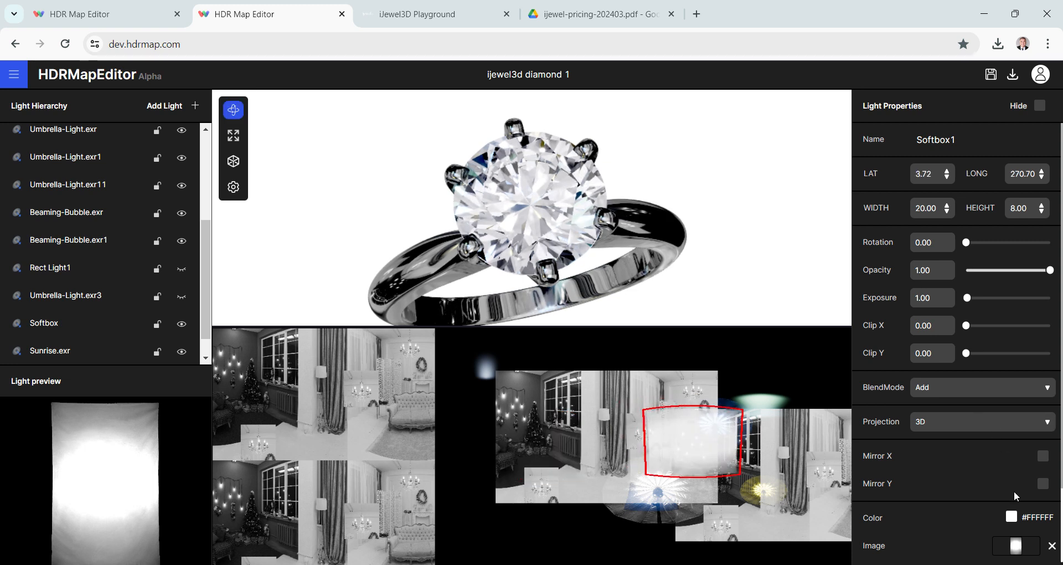
- Change the second Softbox's color to dark gray #4A4A4A
scroll(1018, 482, down, 2)
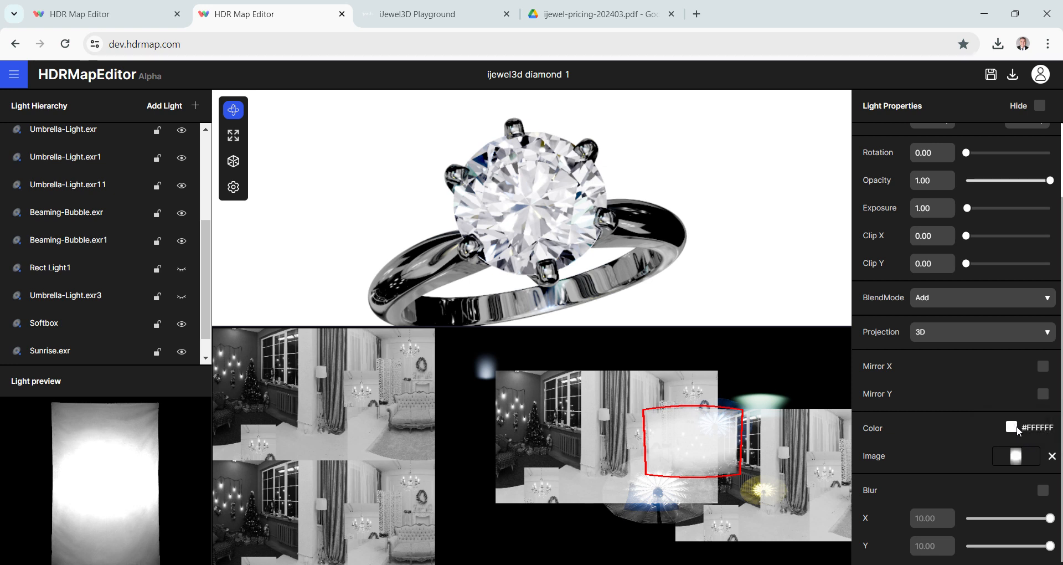
click(1012, 427)
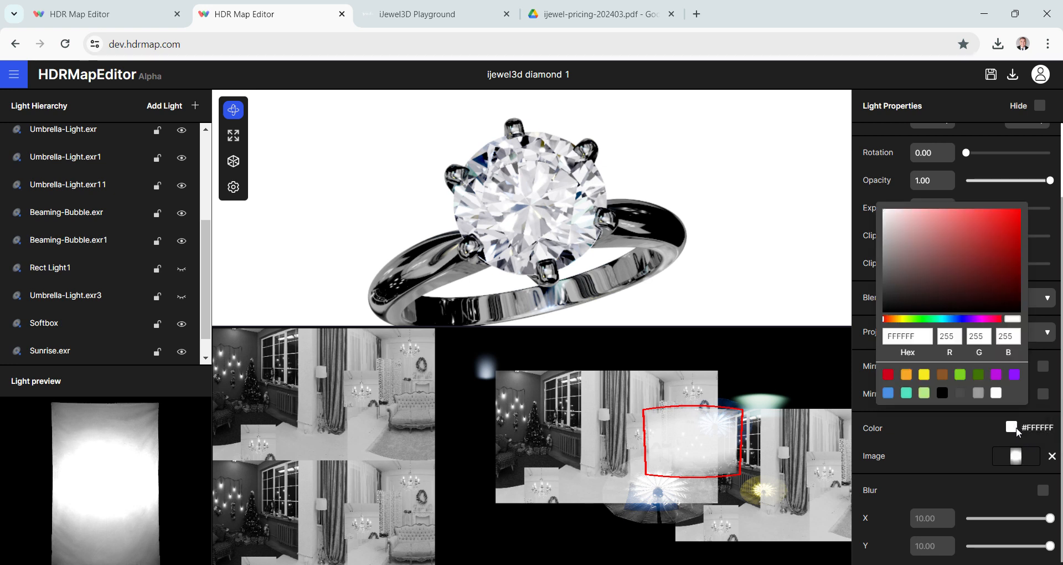
click(978, 393)
click(961, 393)
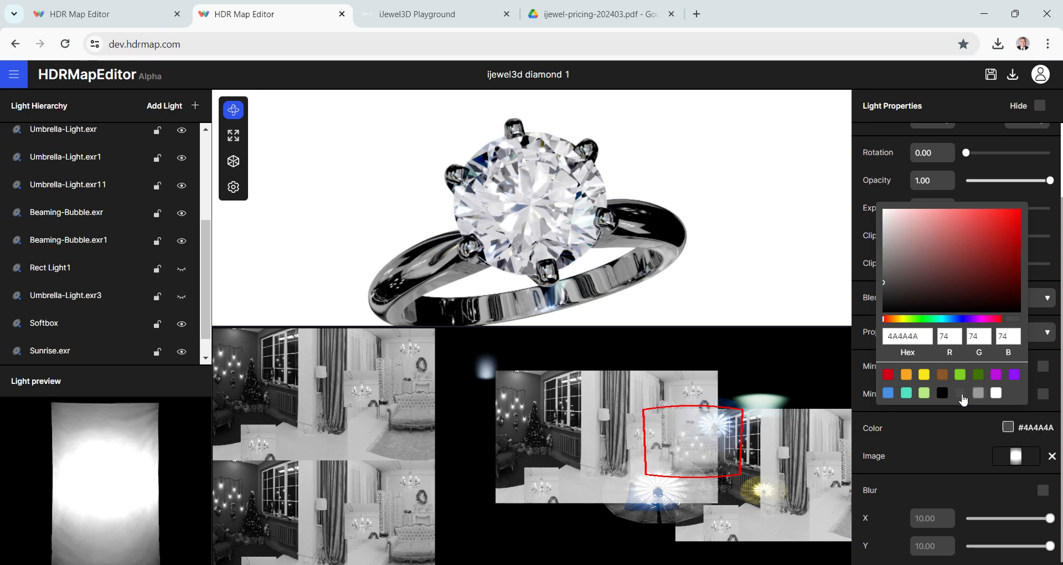
click(904, 425)
- Set the second Softbox's blend mode to Normal and shift it up to about latitude 8, longitude 270
click(952, 307)
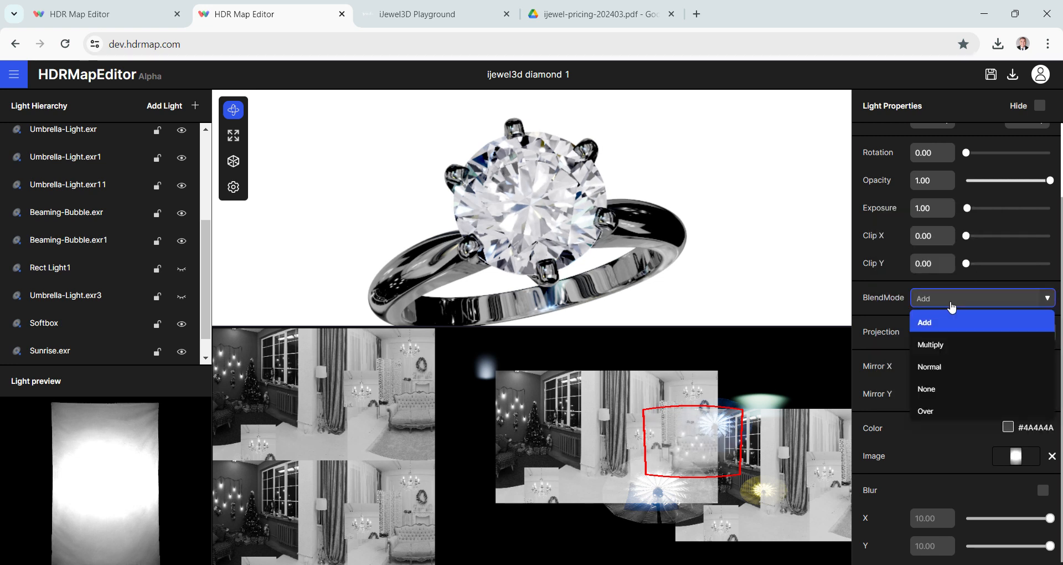
click(940, 367)
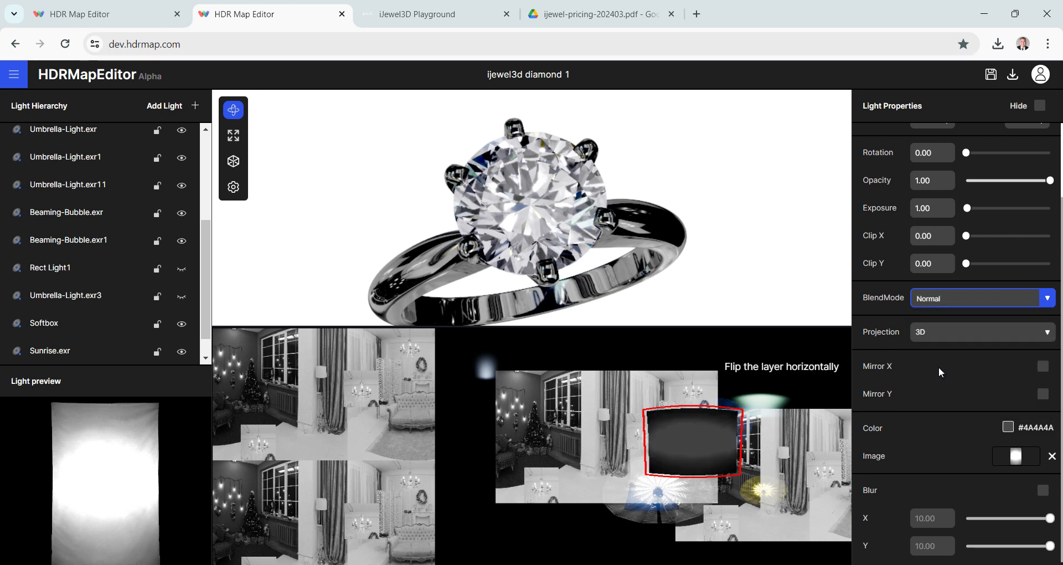
mouse_move(692, 443)
mouse_down()
mouse_move(707, 435)
mouse_move(681, 439)
mouse_move(691, 436)
mouse_up()
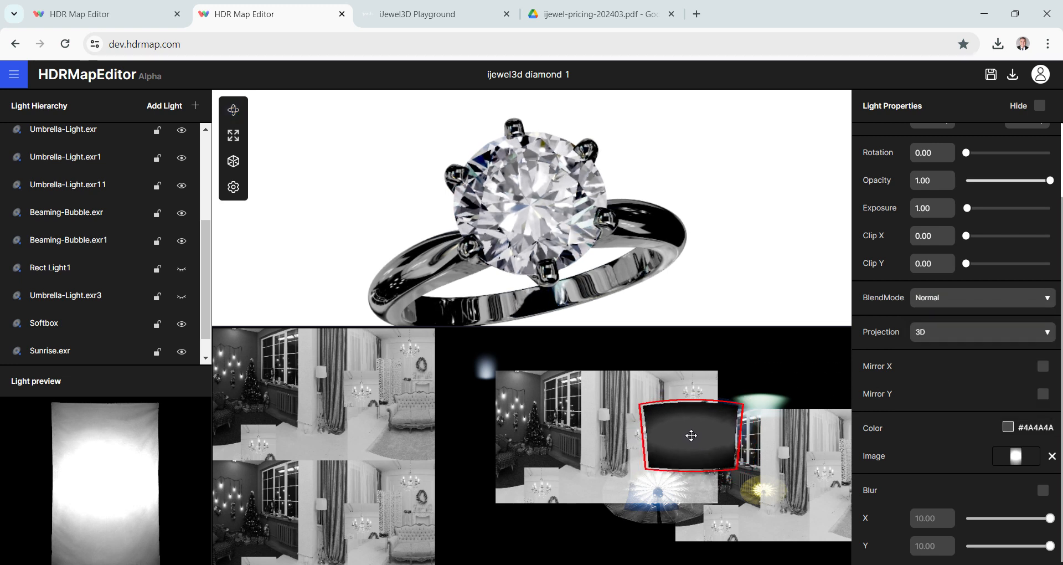
- Set the second Softbox's width and height to 4 and move it to about latitude -7, longitude 273
scroll(934, 217, up, 3)
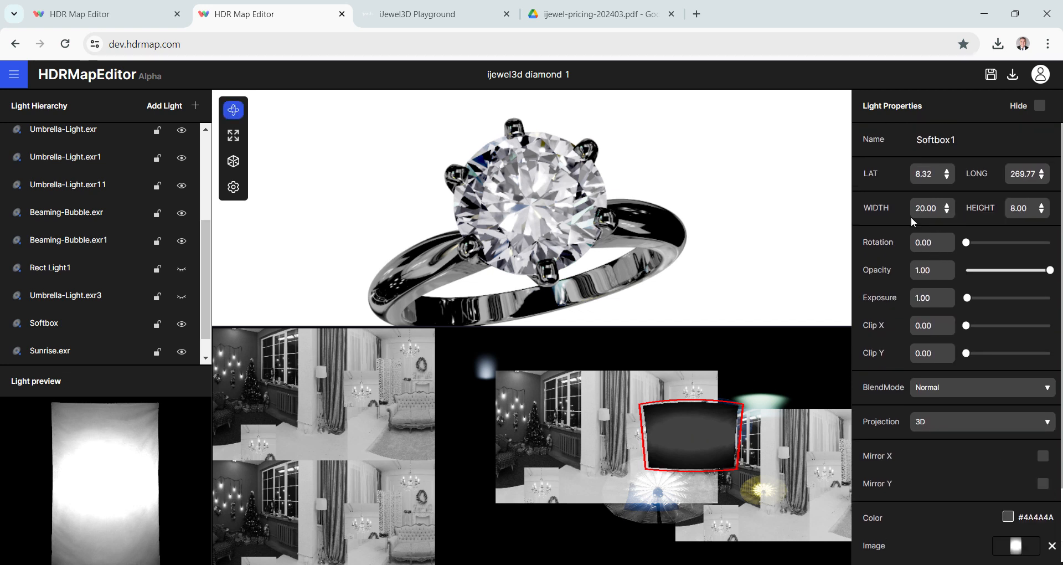
double_click(928, 209)
text(4.00)
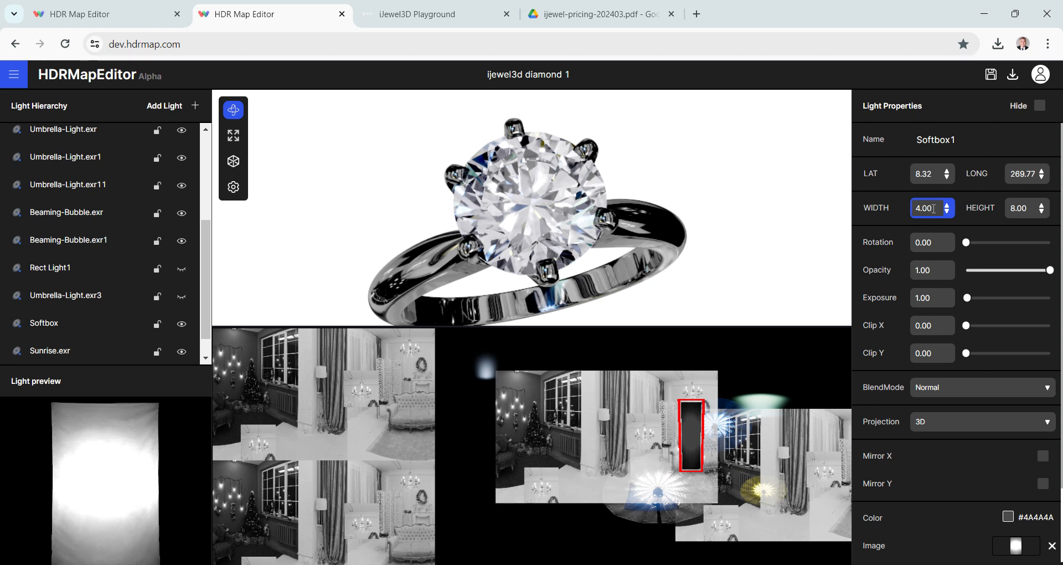
double_click(1016, 208)
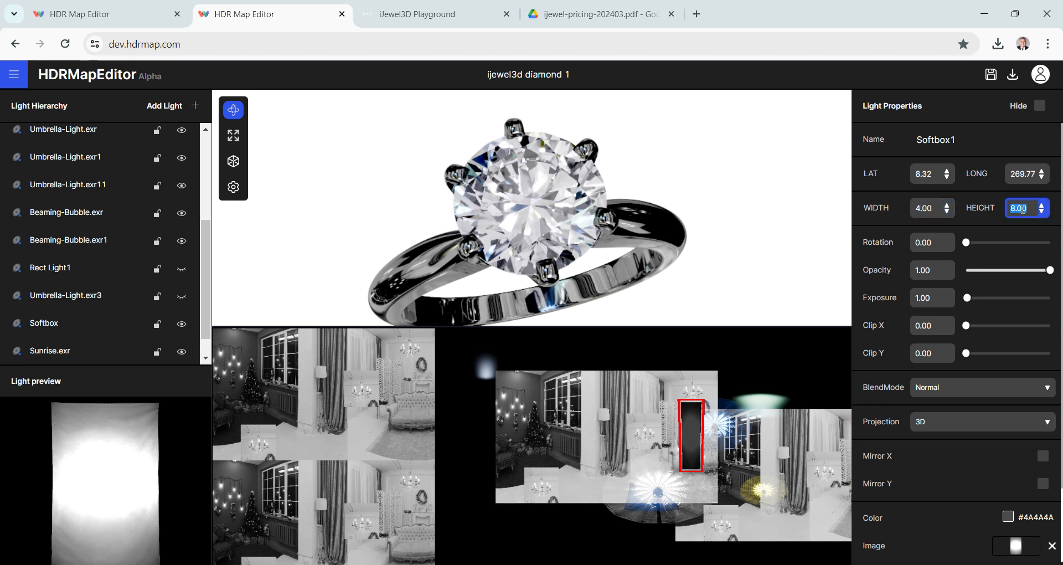
text(4)
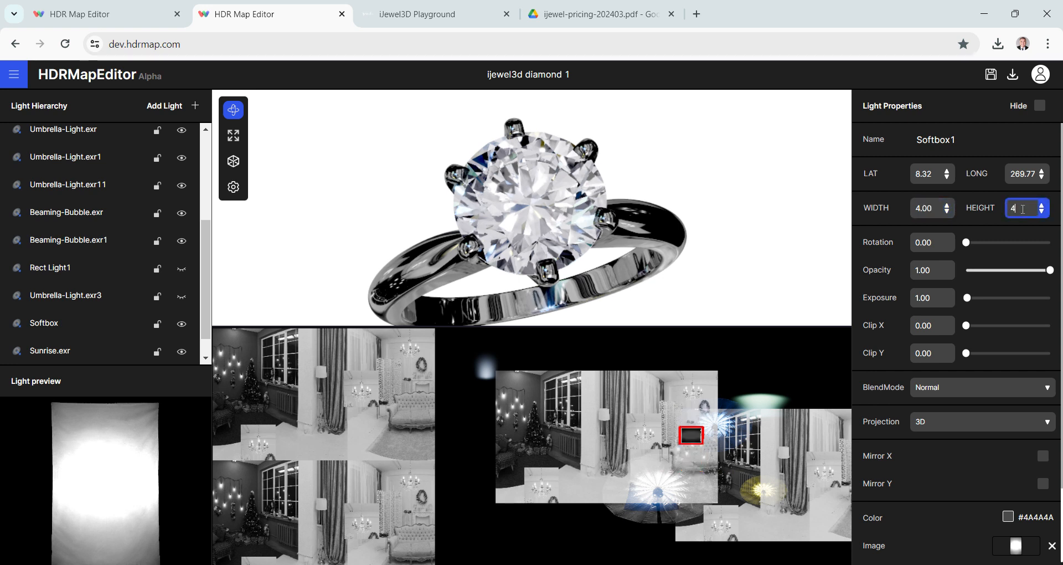
drag(691, 434, 697, 456)
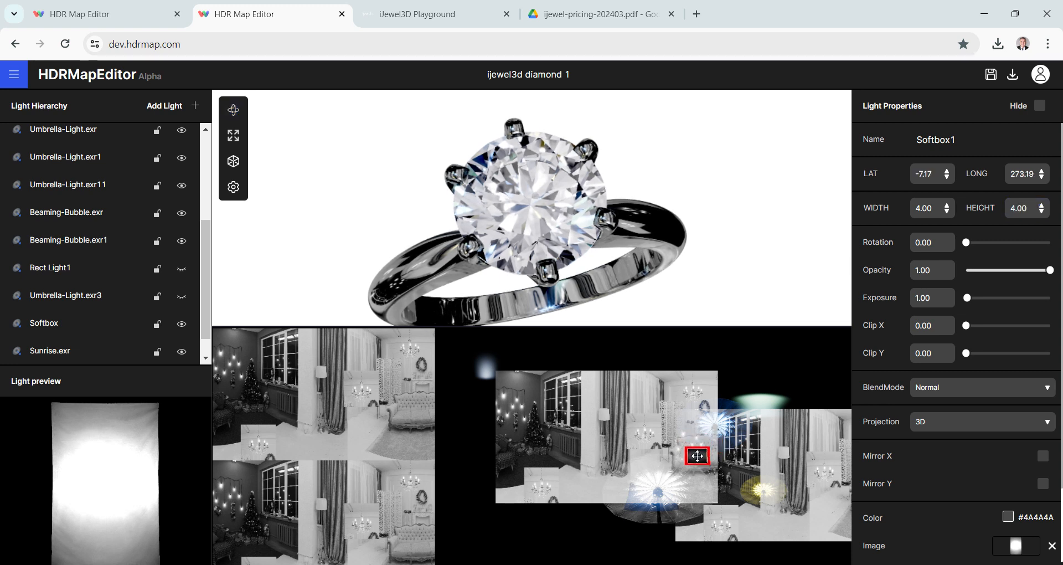
- Duplicate the second Softbox light and move the copy to about latitude -24, longitude 250
click(233, 109)
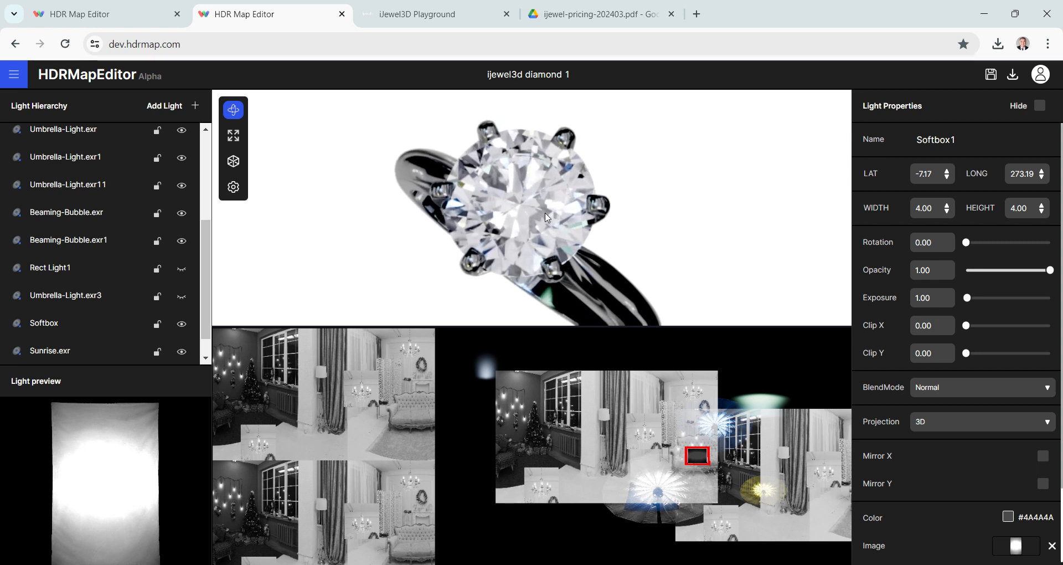
scroll(88, 262, down, 1)
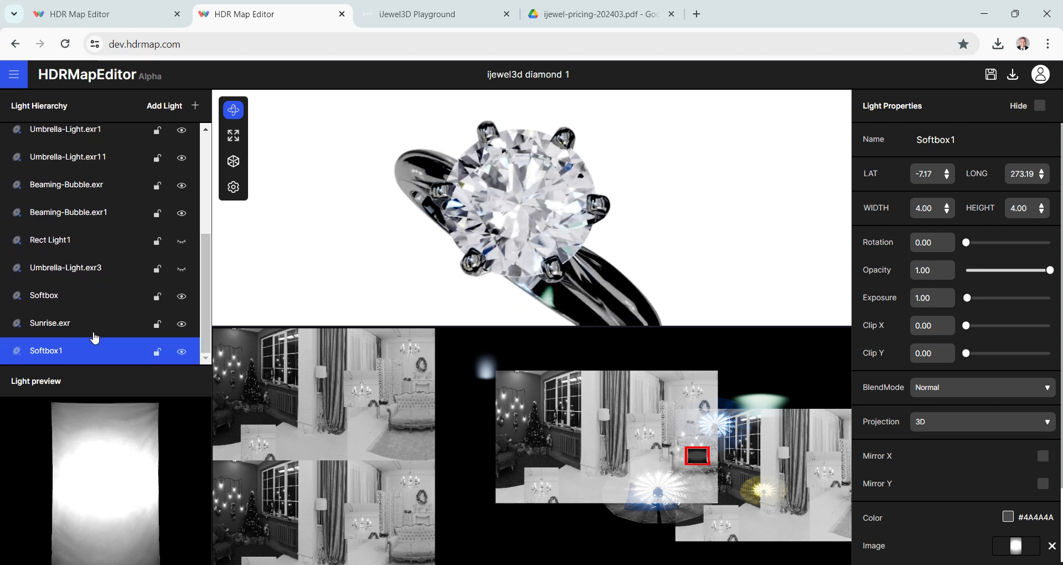
right_click(88, 358)
click(130, 409)
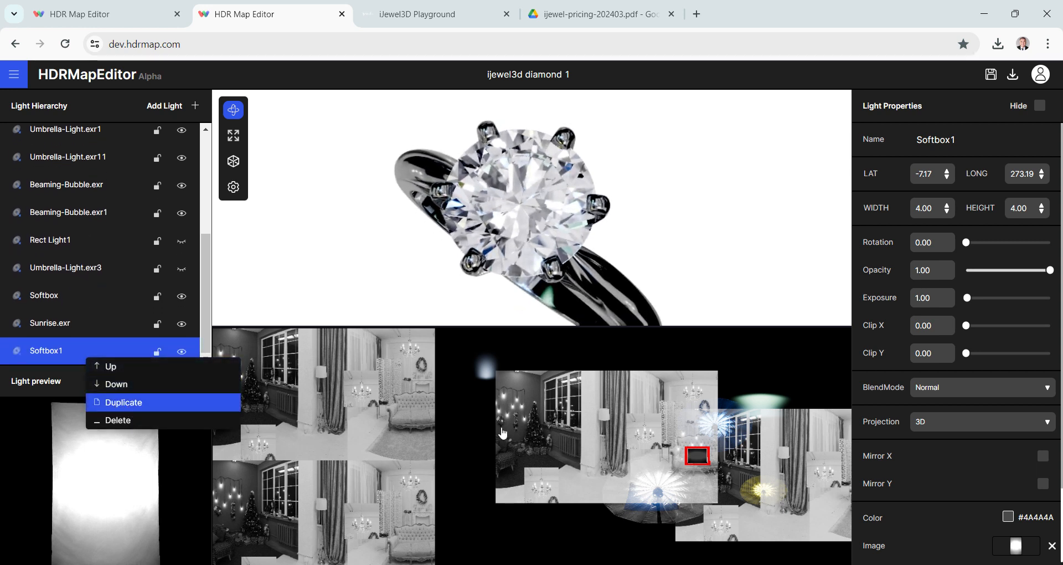
mouse_move(696, 455)
mouse_down()
mouse_move(647, 461)
mouse_move(671, 449)
mouse_move(656, 477)
mouse_up()
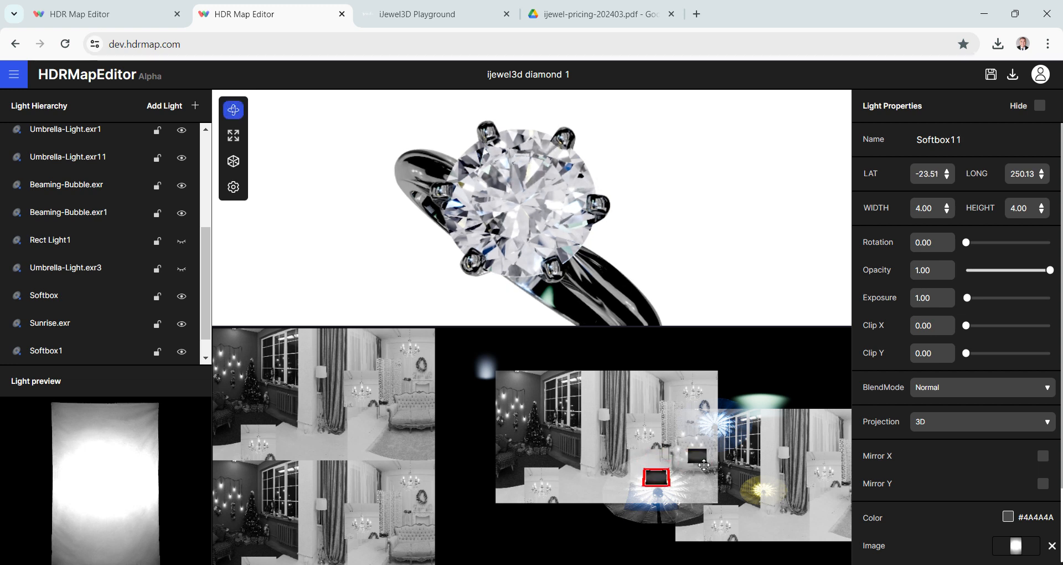
- Change the duplicated Softbox's color to dark blue #132450
scroll(992, 388, down, 2)
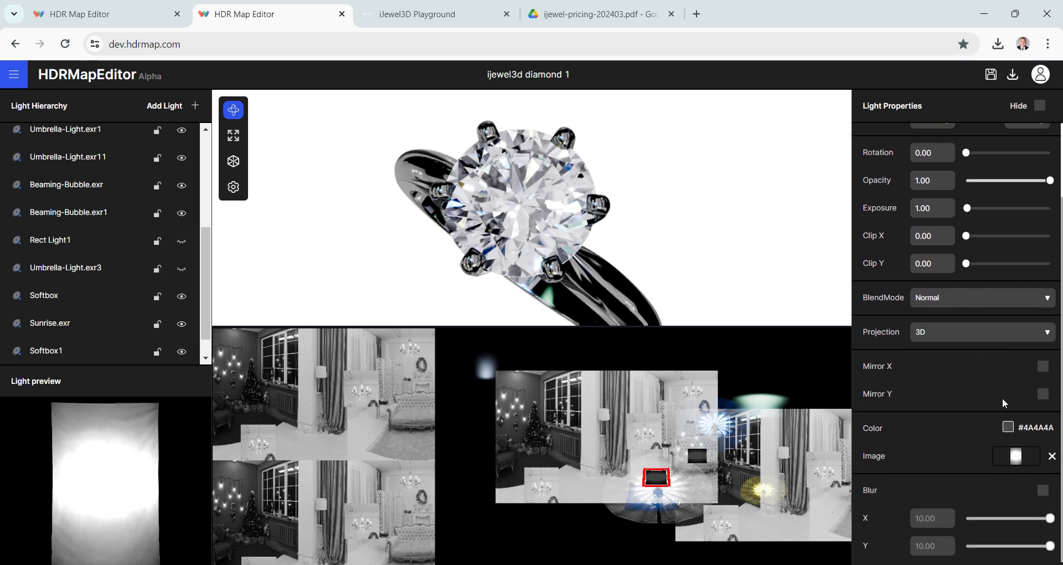
click(1008, 429)
click(955, 272)
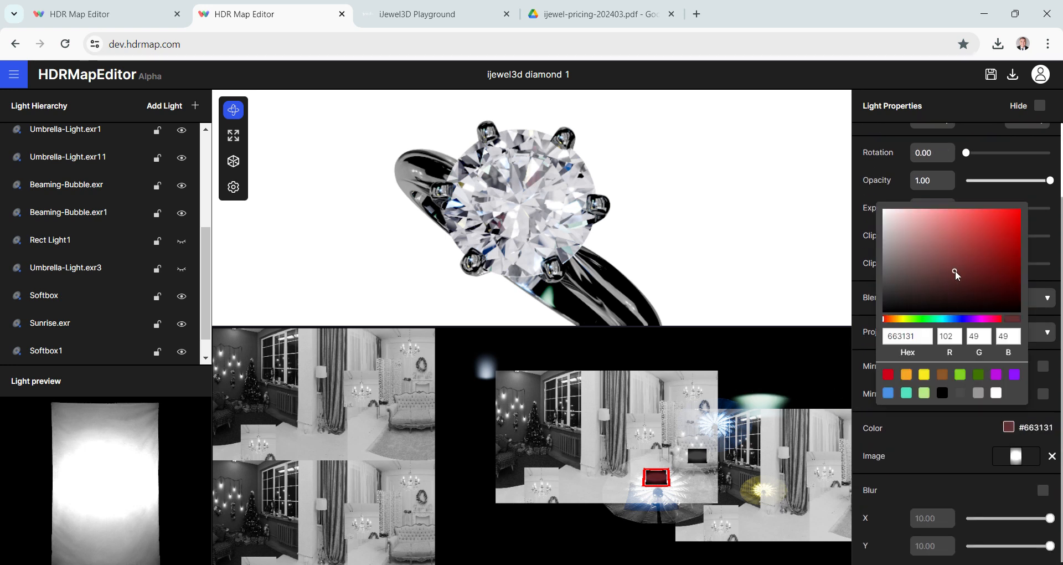
click(957, 320)
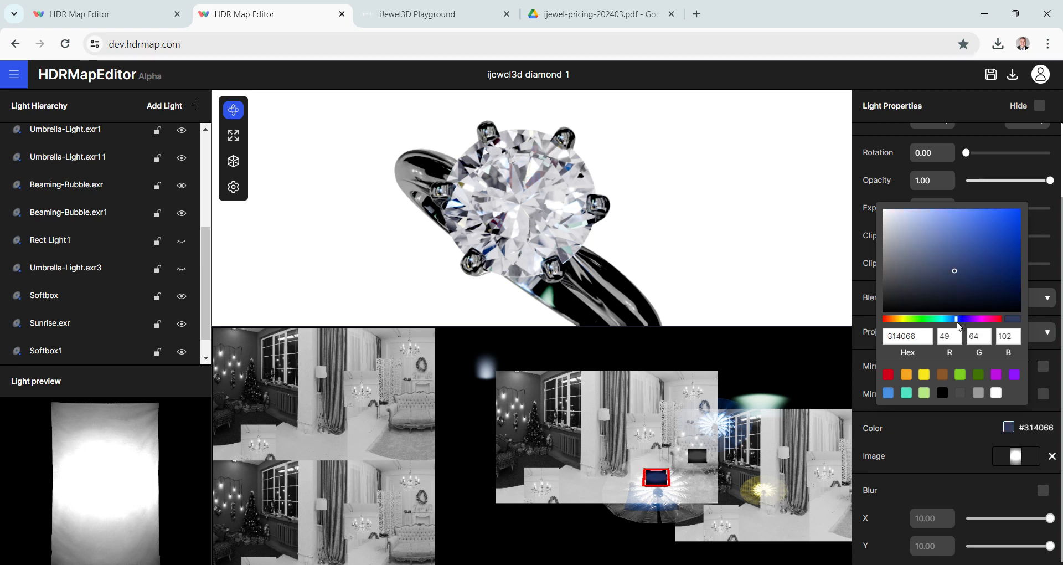
click(972, 283)
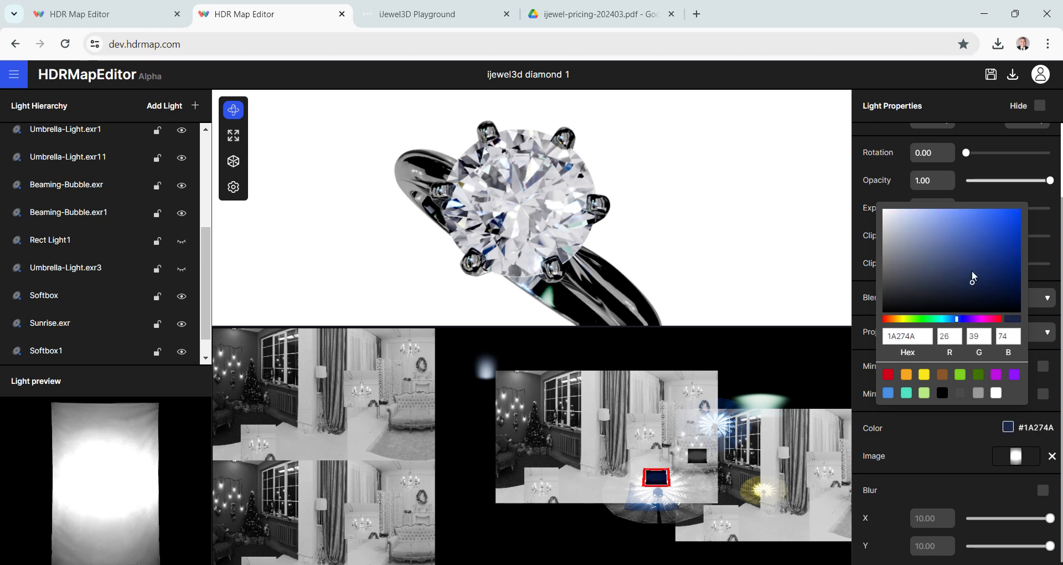
click(988, 281)
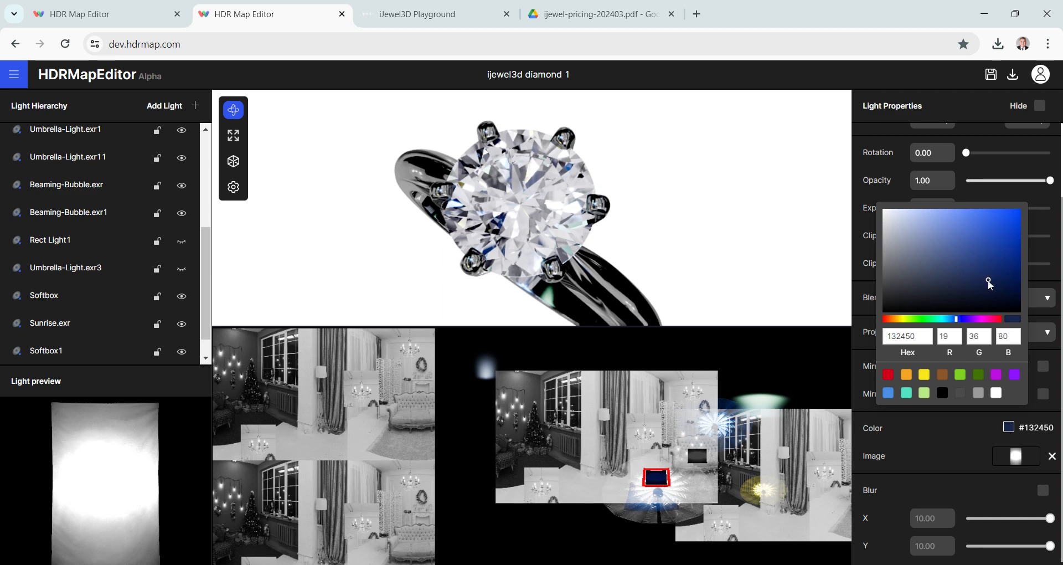
click(676, 234)
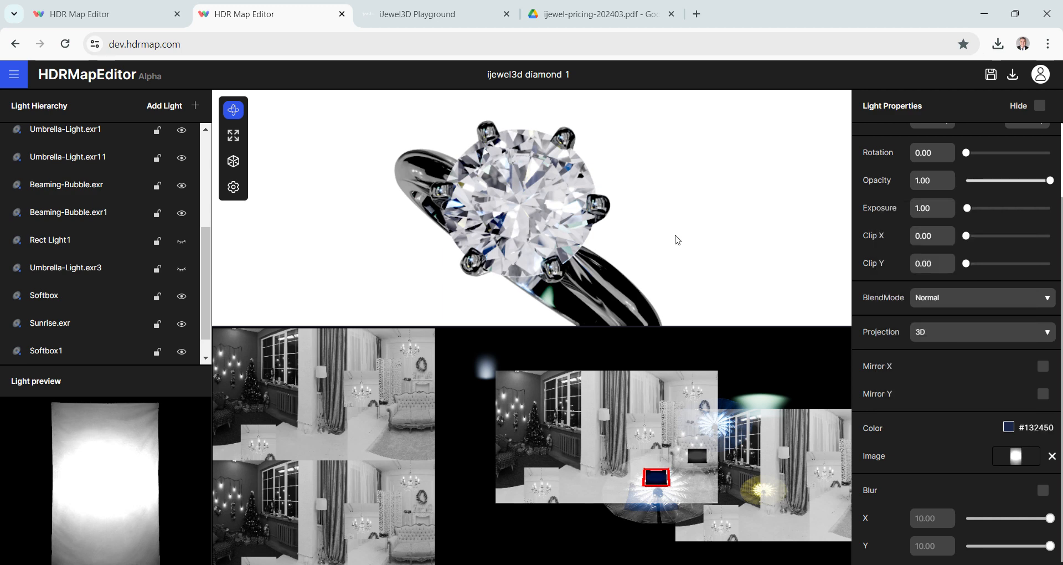
- Check the ring from several angles and download the environment map at 2K quality in EXR format
drag(676, 234, 691, 236)
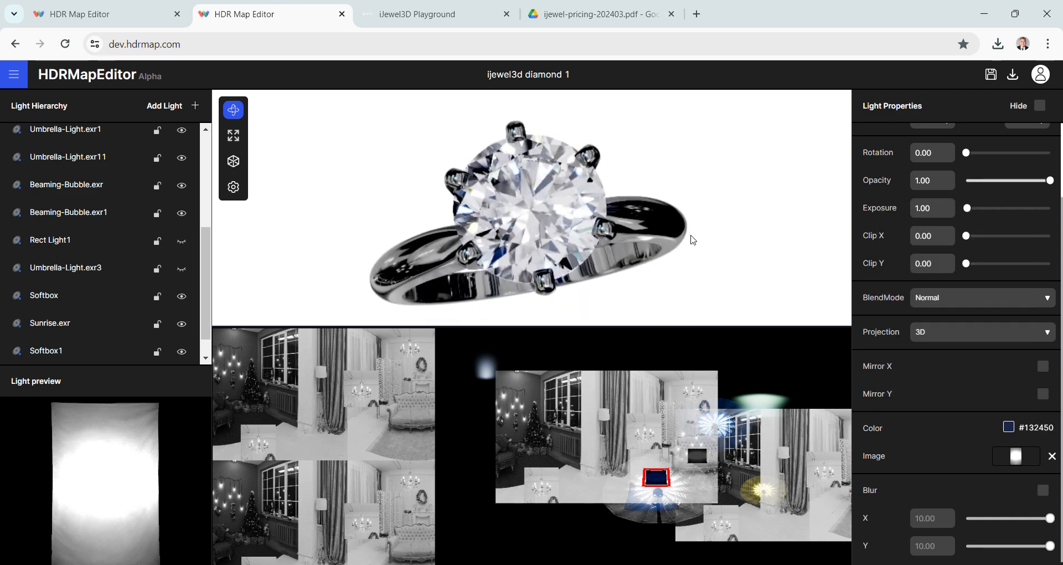
drag(613, 247, 603, 227)
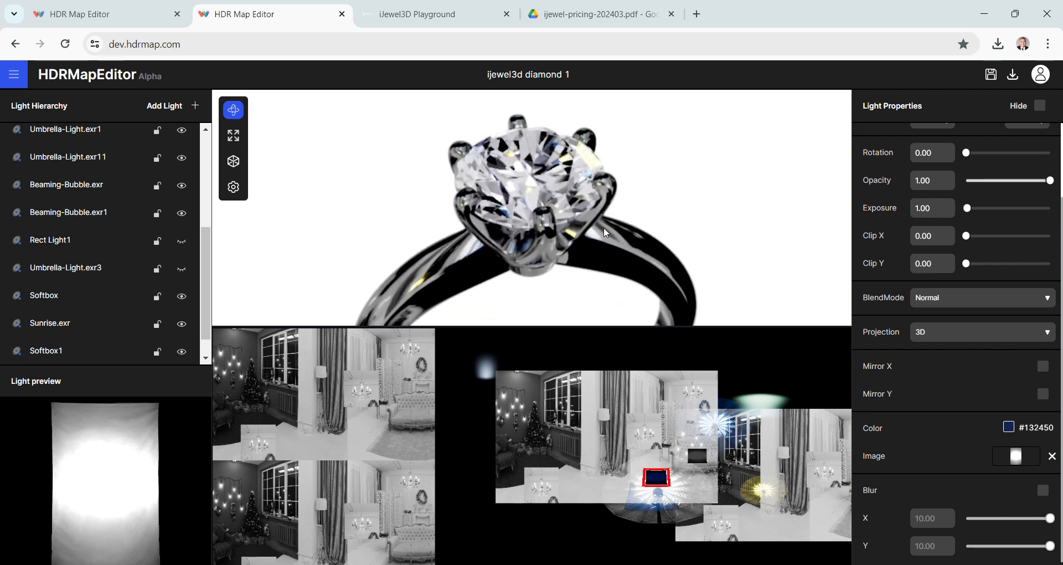
drag(604, 229, 521, 159)
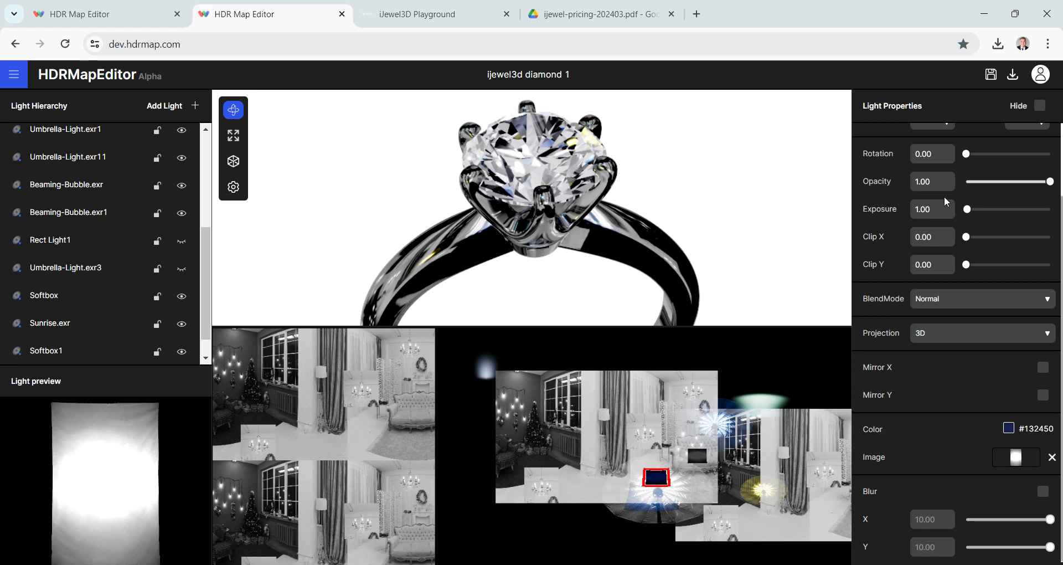
scroll(946, 201, up, 2)
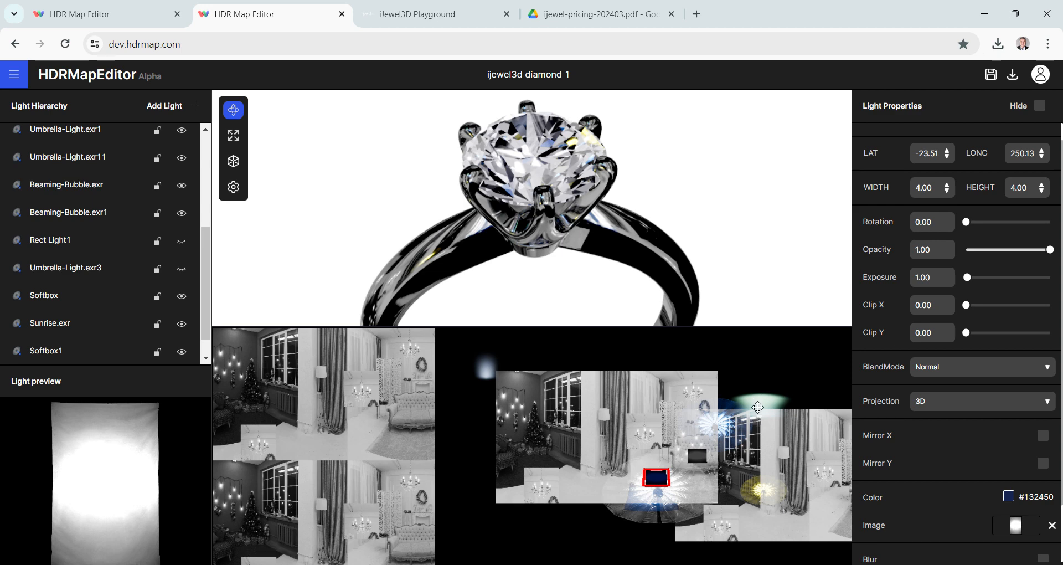
mouse_move(677, 234)
mouse_down()
mouse_move(676, 251)
mouse_move(705, 238)
mouse_move(737, 250)
mouse_move(702, 216)
mouse_move(695, 222)
mouse_up()
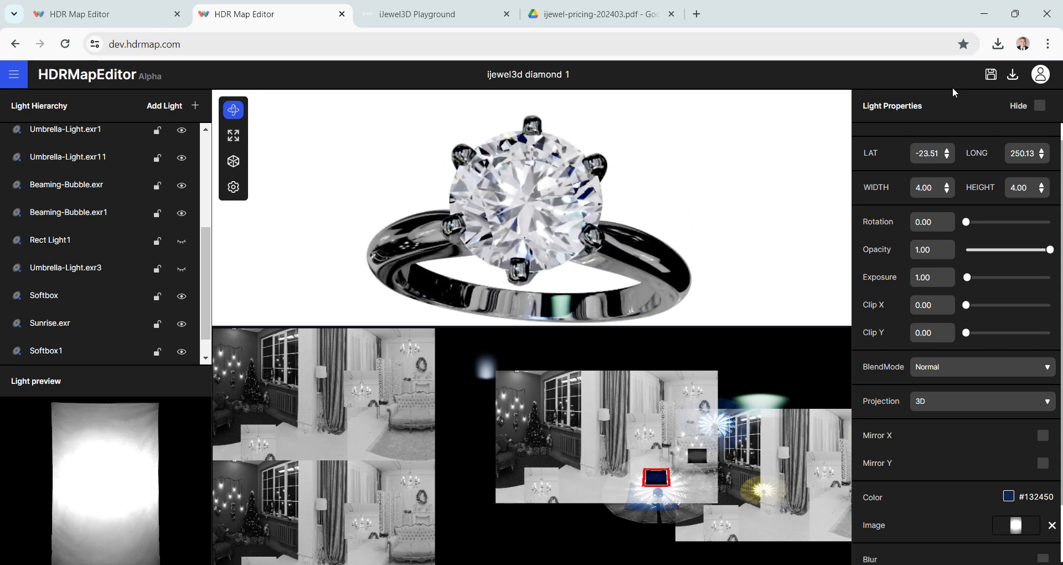
click(1012, 78)
click(956, 112)
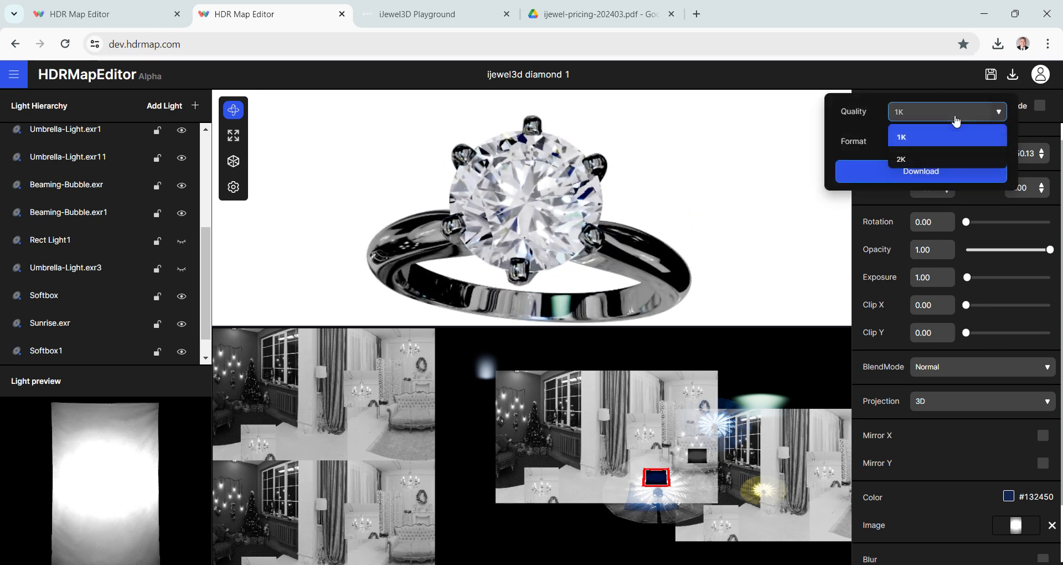
click(929, 160)
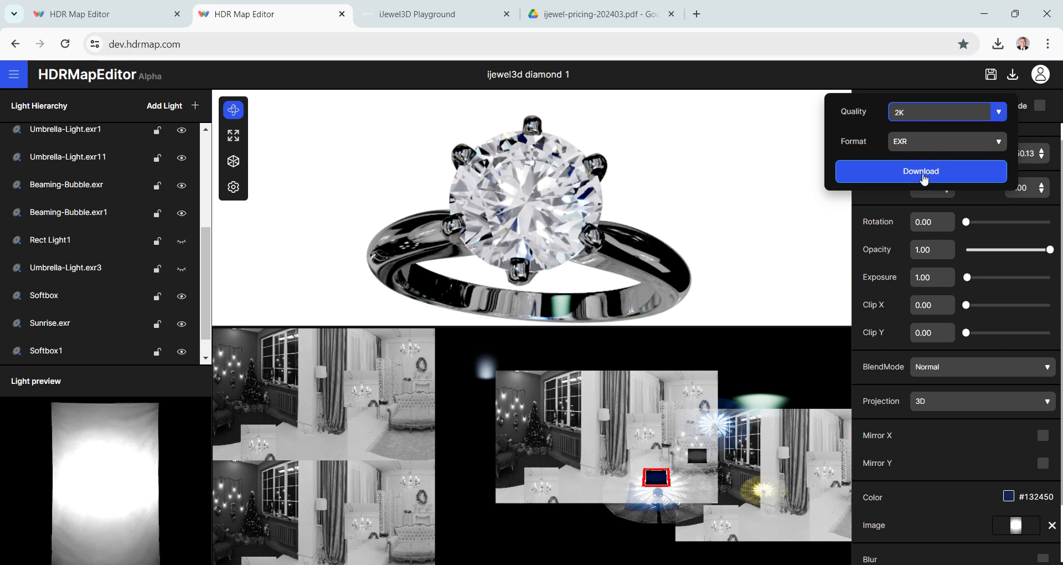
click(926, 181)
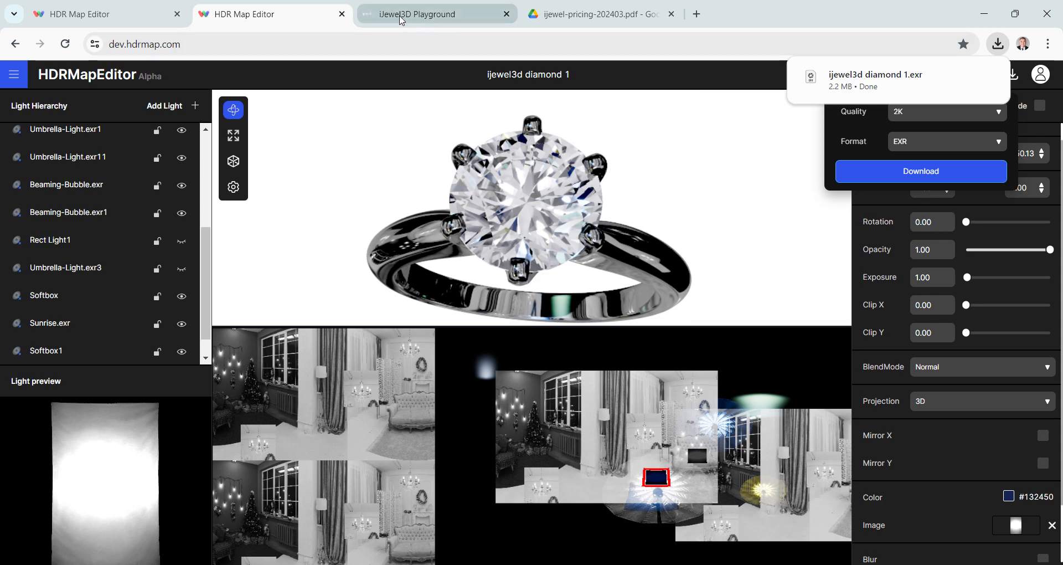
- Switch to iJewel3D Playground, select the ring's diamond and replace the Diamonds environment with the downloaded "ijewel3d diamond 1.exr"
click(421, 14)
mouse_move(536, 186)
mouse_down()
mouse_move(543, 195)
mouse_move(536, 178)
mouse_up()
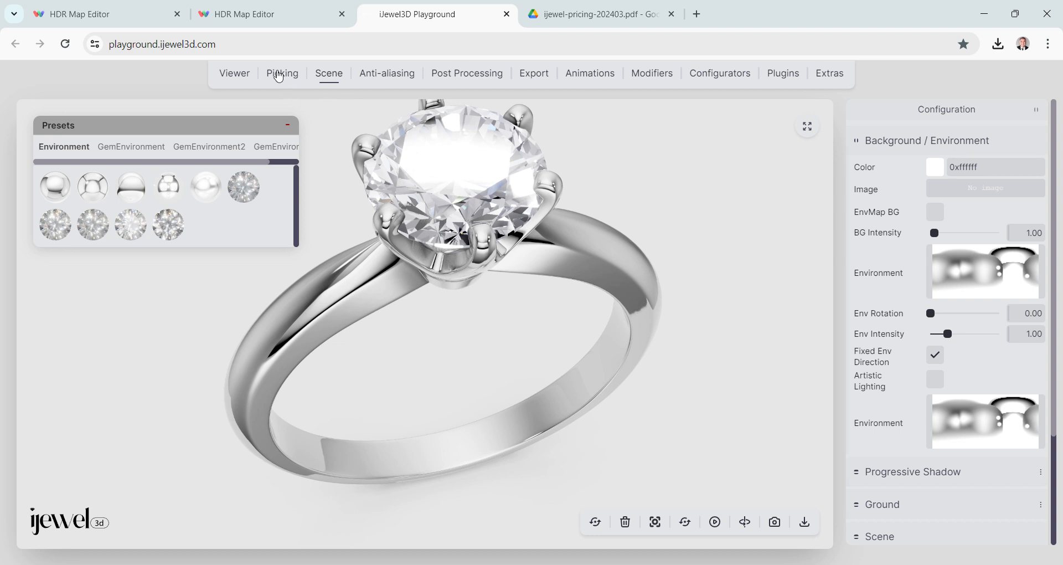
click(444, 117)
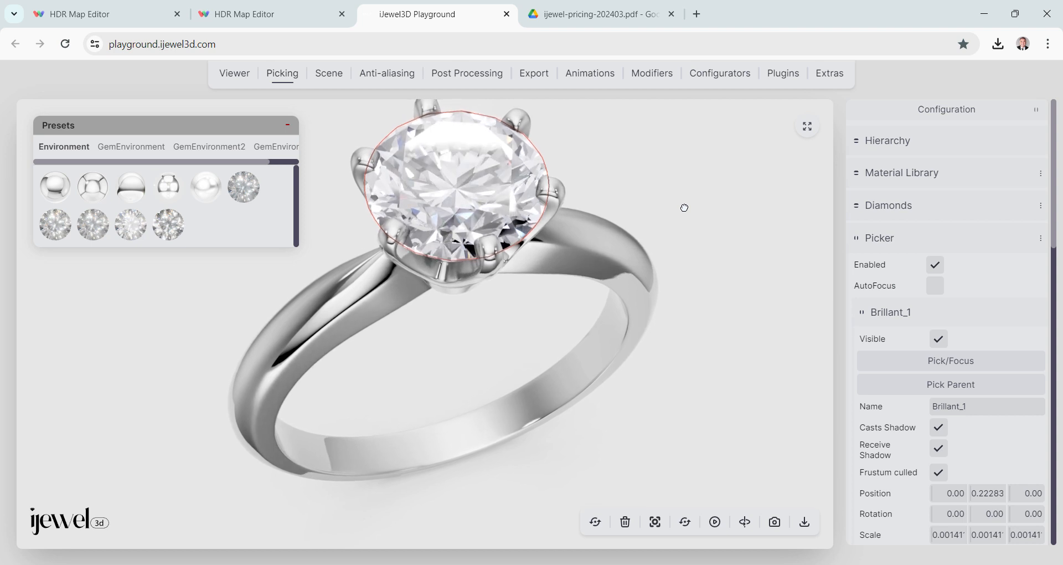
click(891, 206)
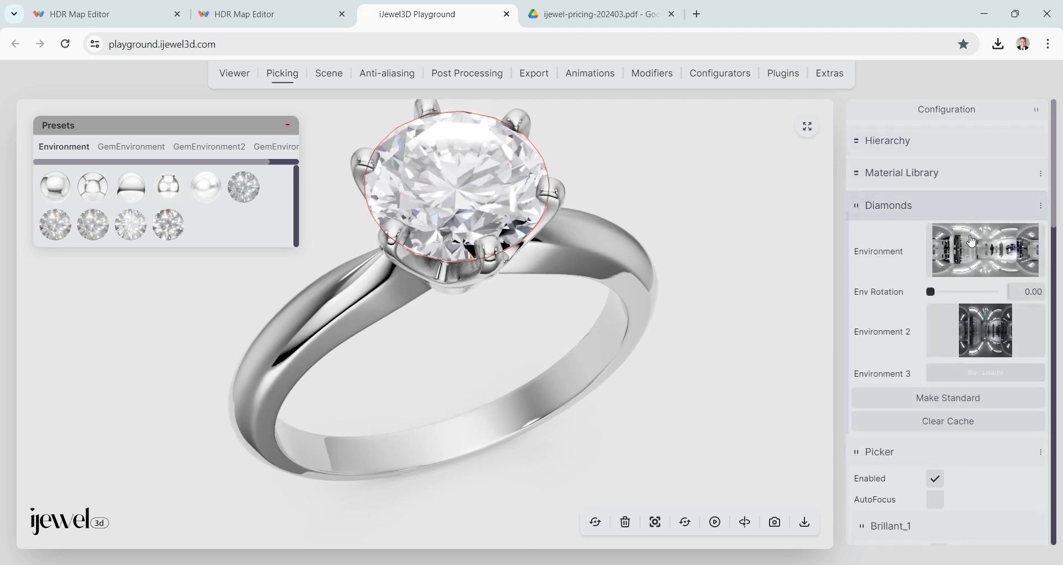
click(999, 46)
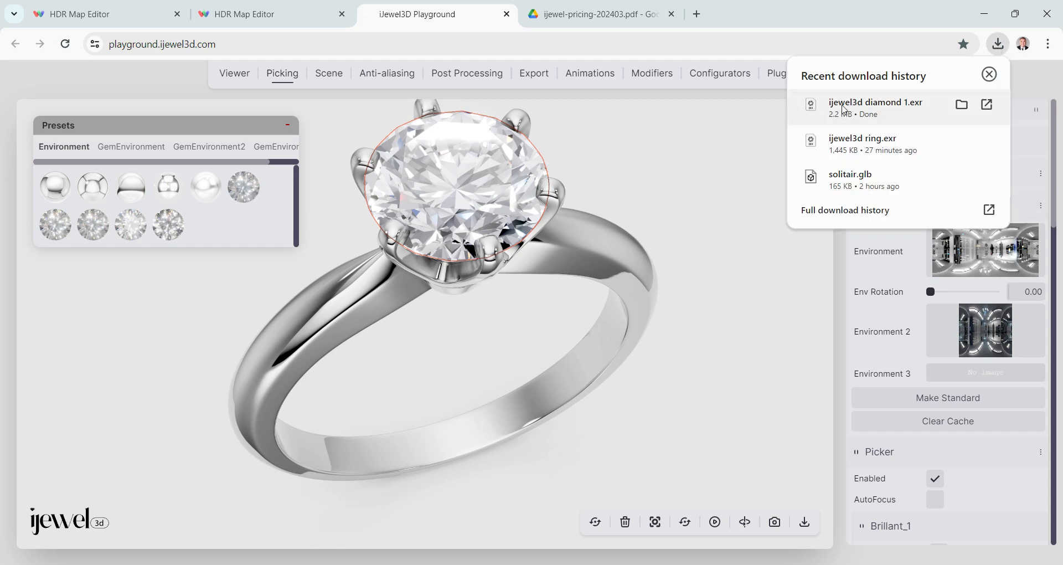
drag(844, 110, 982, 252)
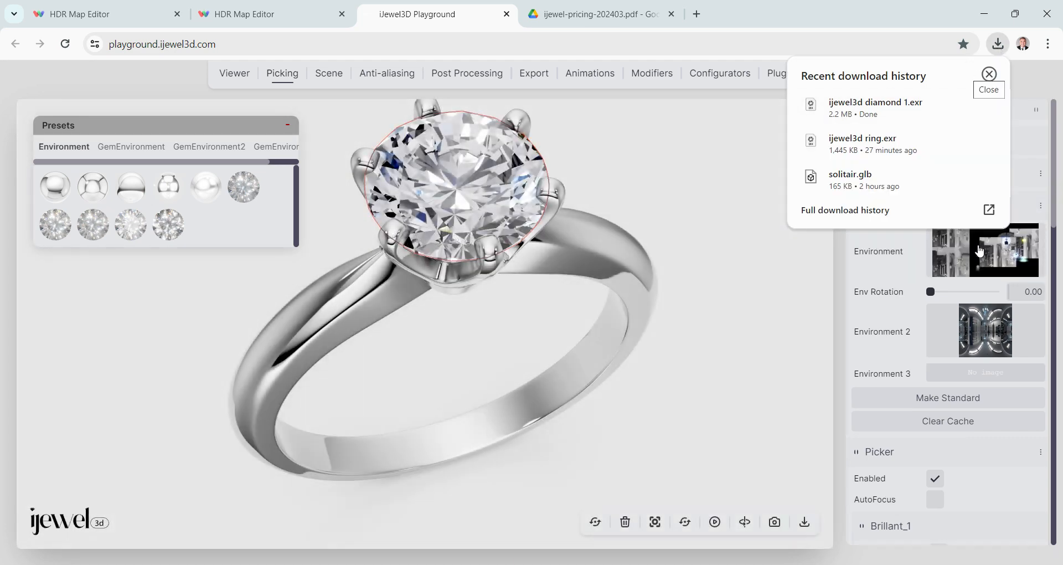
click(600, 254)
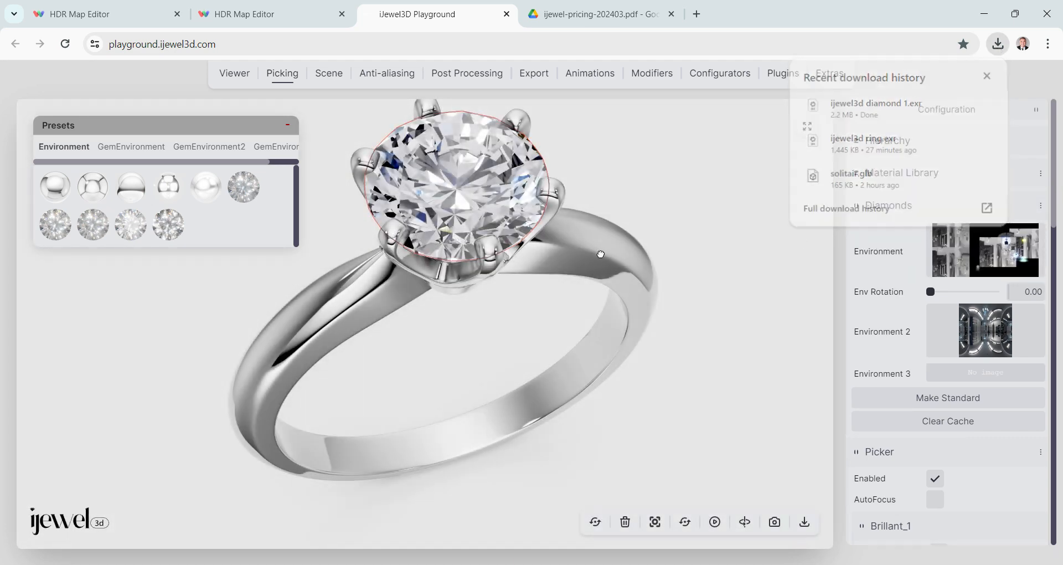
- Deselect the diamond and examine its reflections under the new environment map from several angles
drag(600, 253, 556, 277)
click(639, 237)
drag(639, 238, 675, 198)
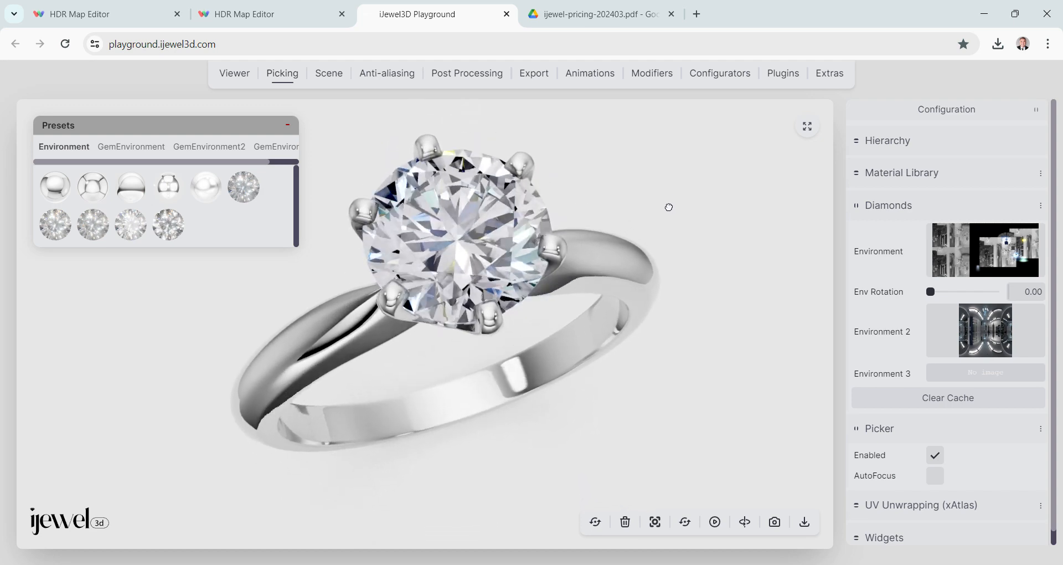
drag(665, 204, 672, 204)
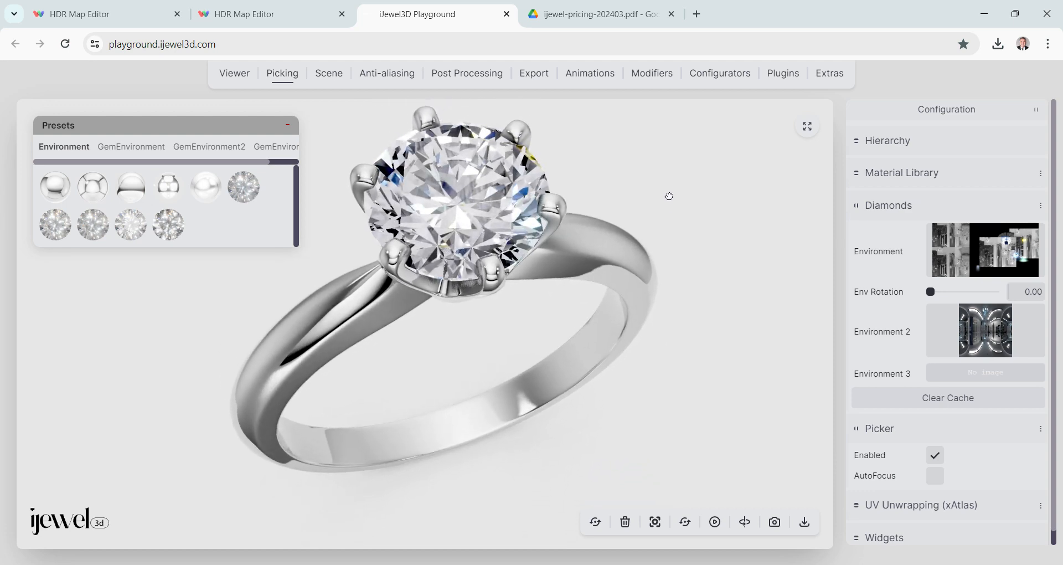